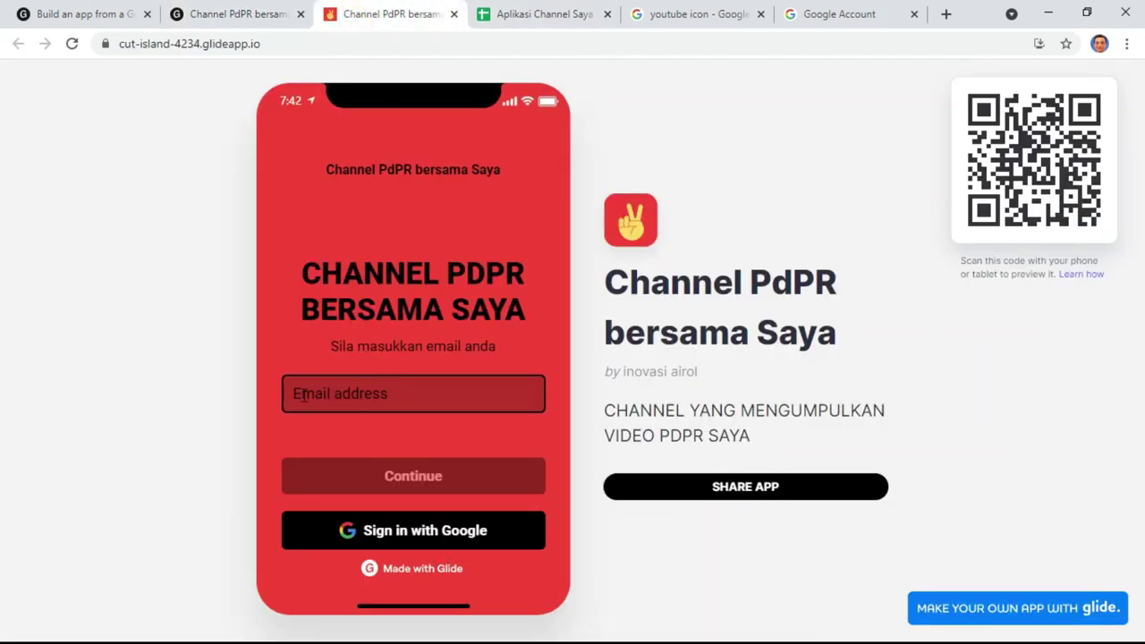
Switch to the Channel PdPR bersama Saya app in Glide and preview its home screen, MASUK button and a listed video.
{"action": "left_click", "coordinate": [207, 14]}
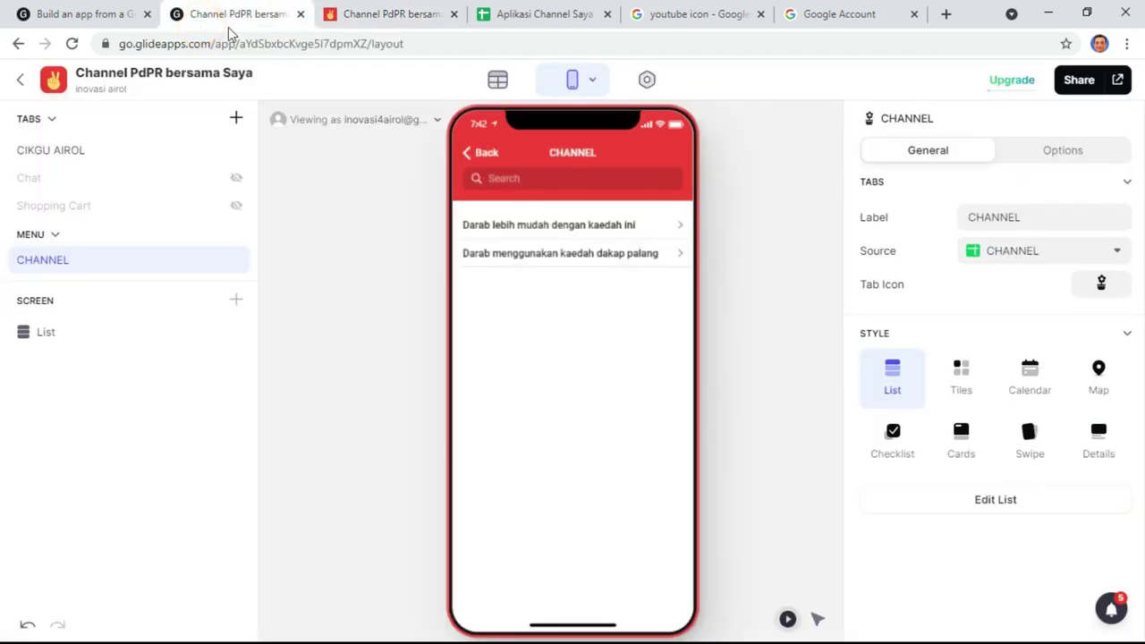
{"action": "left_click", "coordinate": [45, 150]}
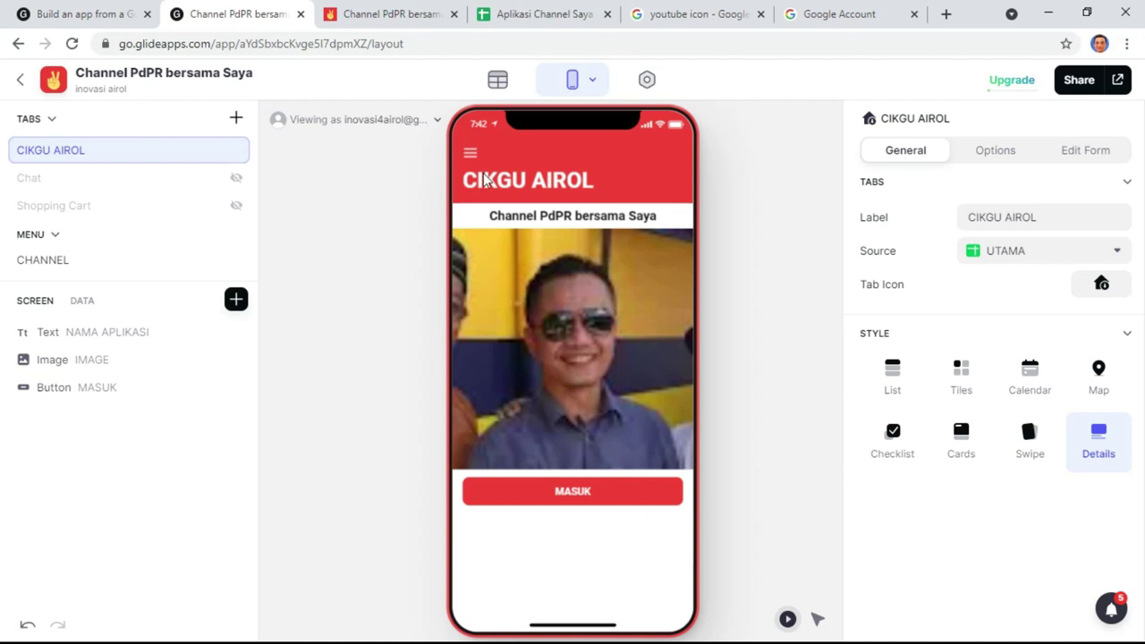
{"action": "left_click", "coordinate": [576, 500]}
{"action": "left_click", "coordinate": [551, 230]}
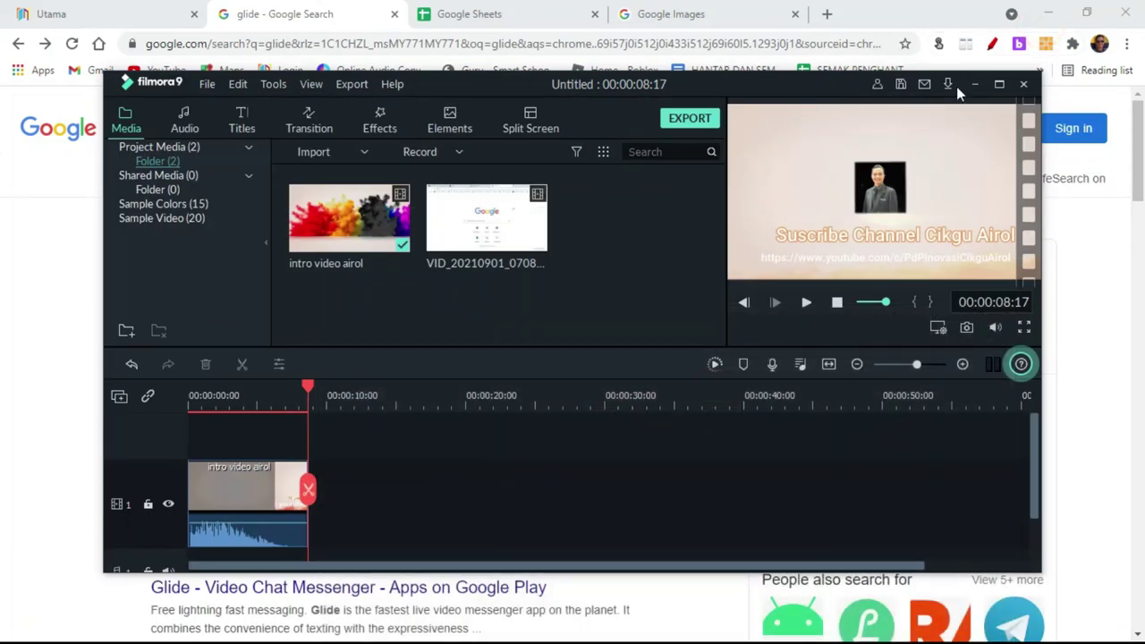
Minimise Filmora and check which profile is active in the browser.
{"action": "left_click", "coordinate": [974, 84]}
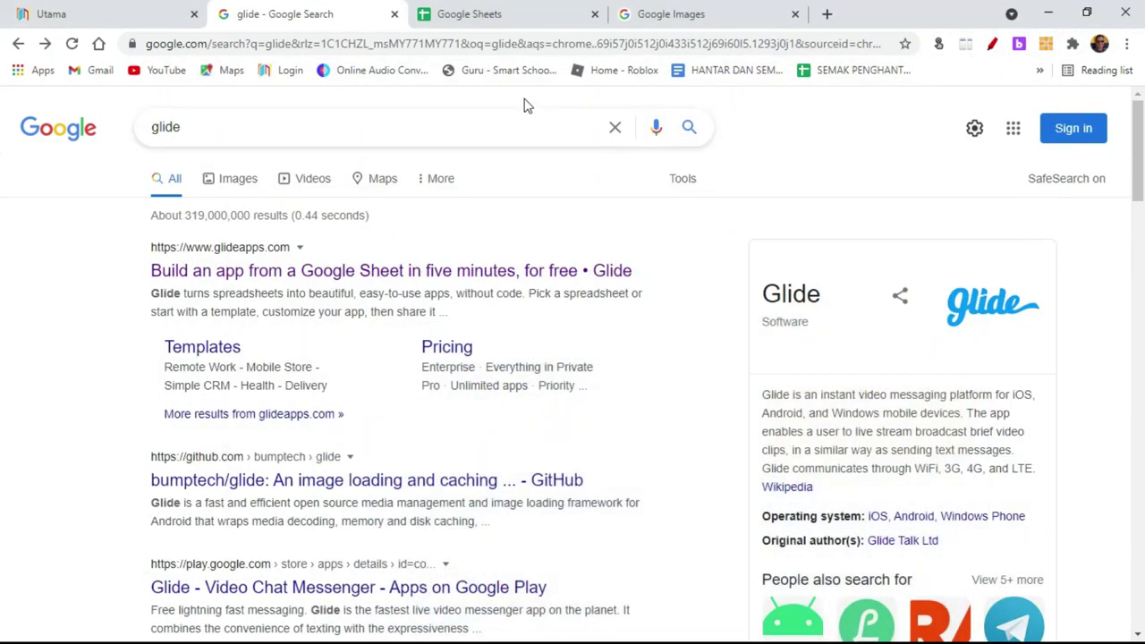
{"action": "left_click", "coordinate": [1099, 43]}
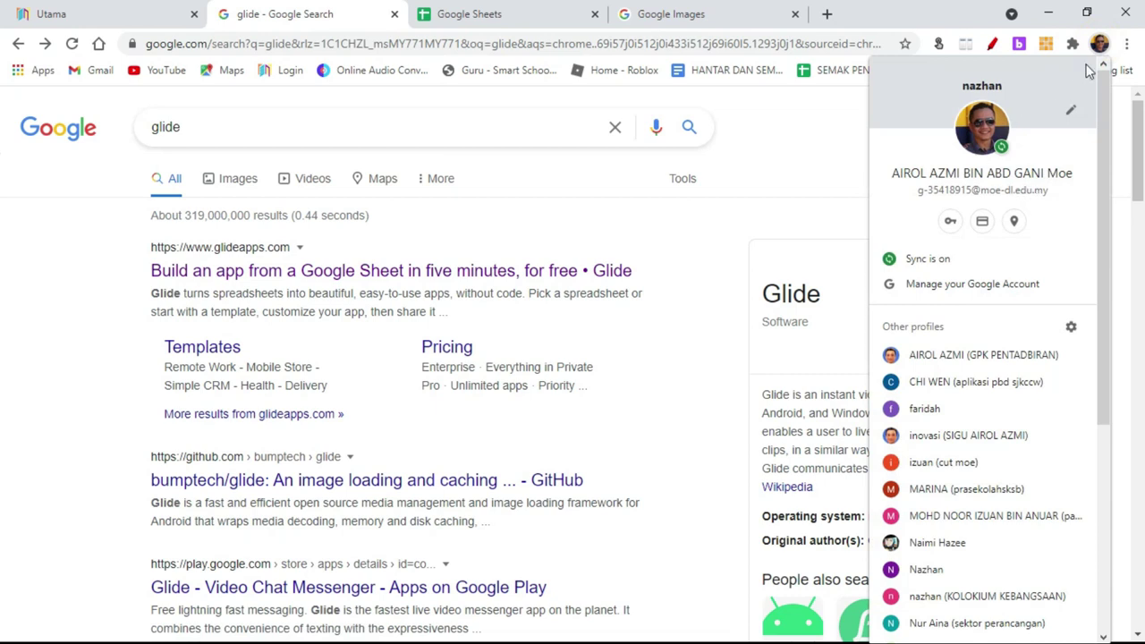
{"action": "left_click", "coordinate": [1100, 45]}
Create a blank spreadsheet in Google Sheets and name it Channel PdPR Saya.
{"action": "left_click", "coordinate": [467, 14]}
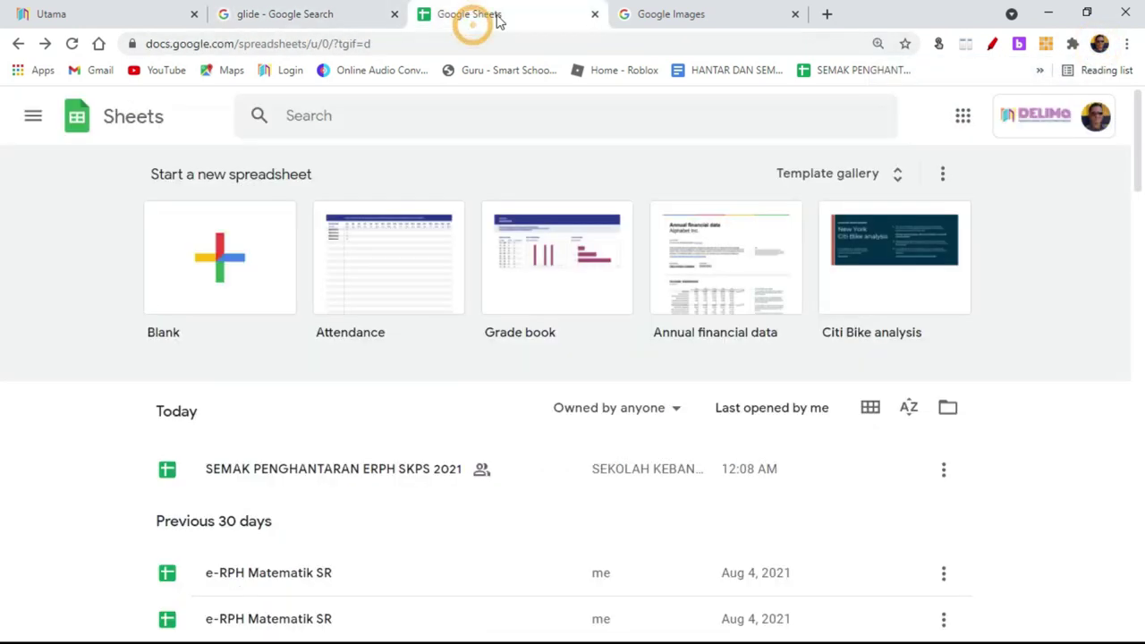
{"action": "left_click", "coordinate": [195, 257]}
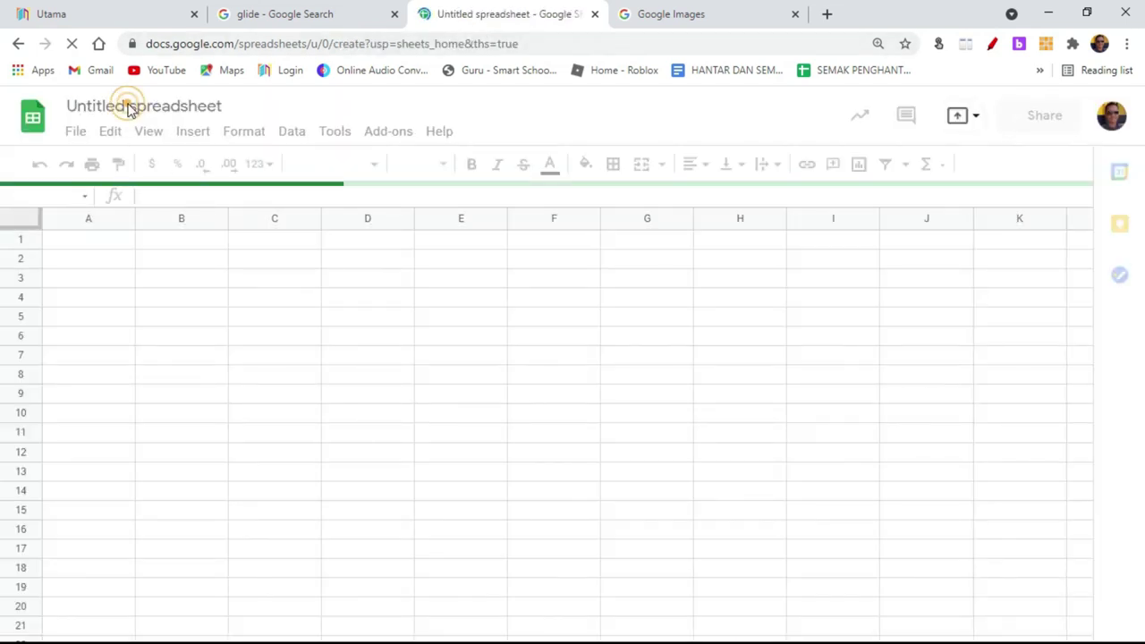
{"action": "left_click", "coordinate": [215, 106]}
{"action": "type", "text": "a"}
{"action": "key", "text": "ctrl+z"}
{"action": "type", "text": "anne;"}
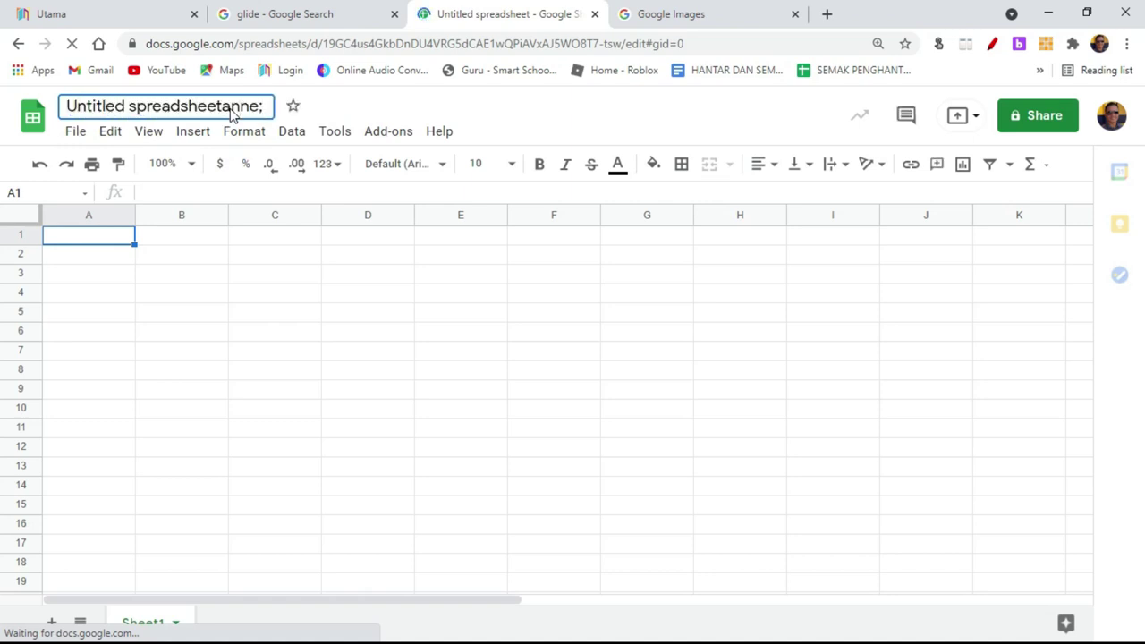
{"action": "key", "text": "ctrl+a"}
{"action": "type", "text": "cah"}
{"action": "key", "text": "BackSpace"}
{"action": "key", "text": "BackSpace"}
{"action": "key", "text": "BackSpace"}
{"action": "type", "text": "c"}
{"action": "key", "text": "BackSpace"}
{"action": "type", "text": "Ch"}
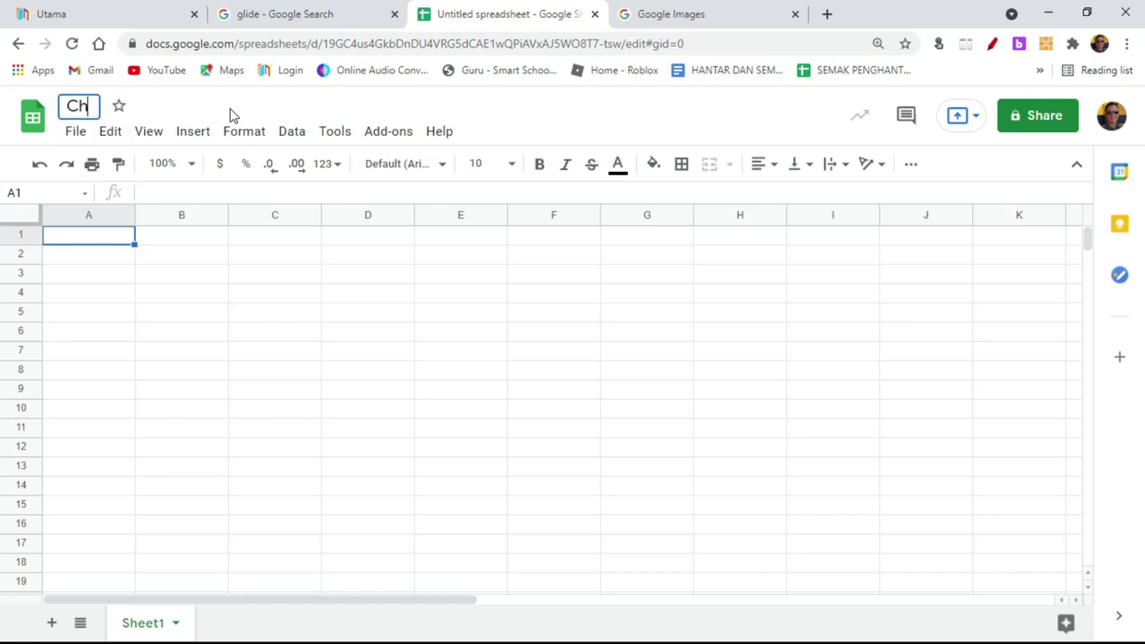
{"action": "type", "text": "annel PdPR Saya"}
{"action": "left_click", "coordinate": [153, 274]}
Enter the header Nama Aplikasi in cell A1.
{"action": "left_click", "coordinate": [107, 239]}
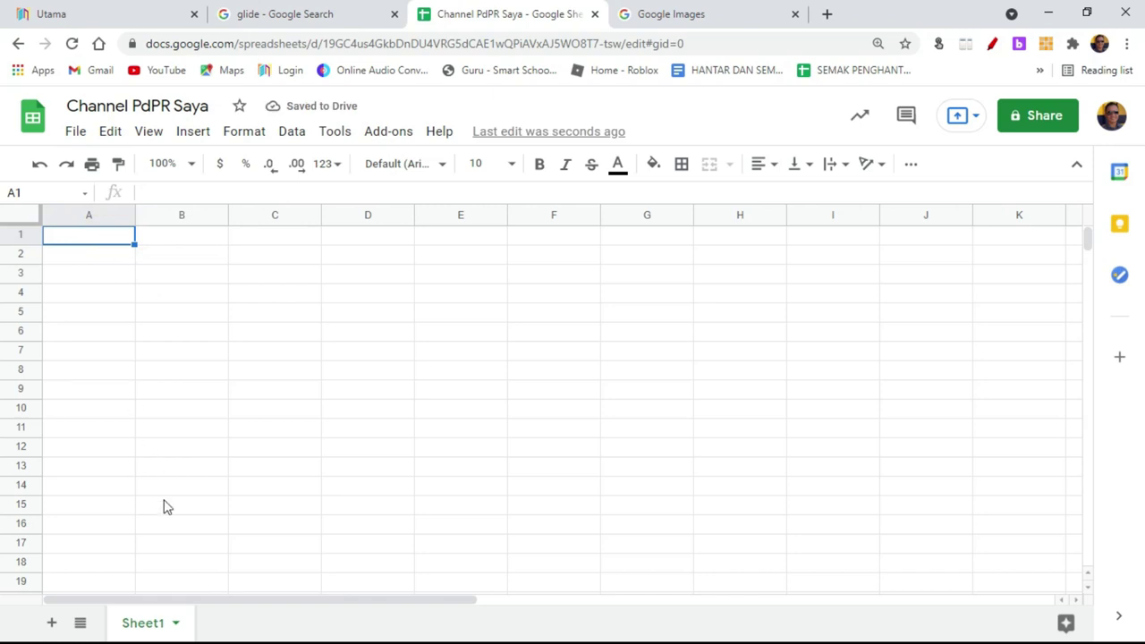
{"action": "type", "text": "Nama "}
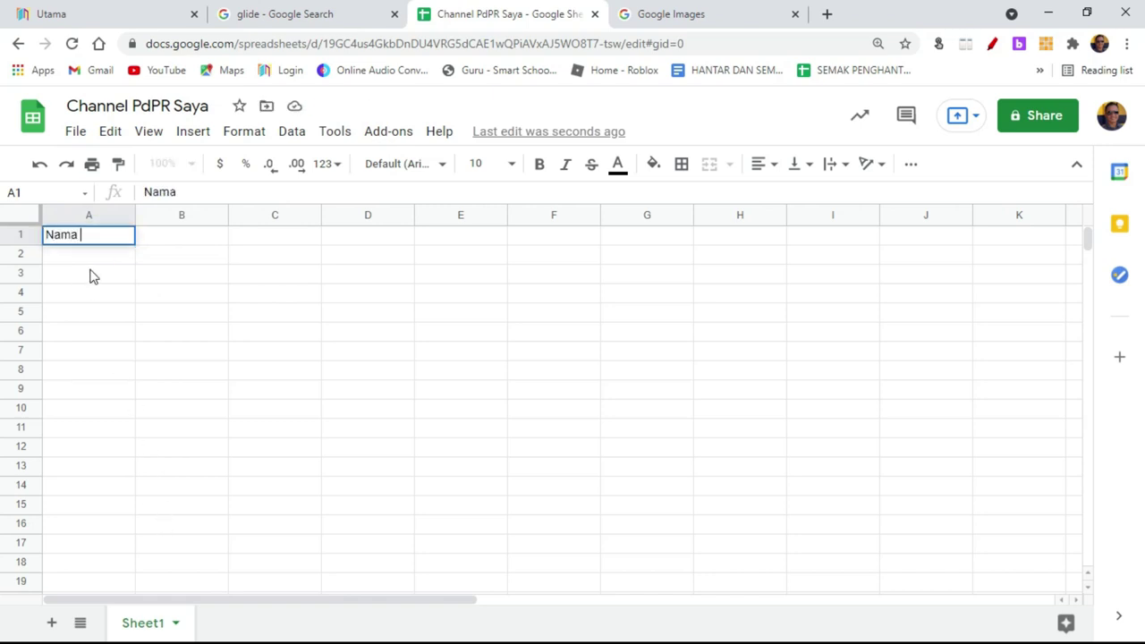
{"action": "type", "text": "Aplikasi"}
{"action": "key", "text": "Return"}
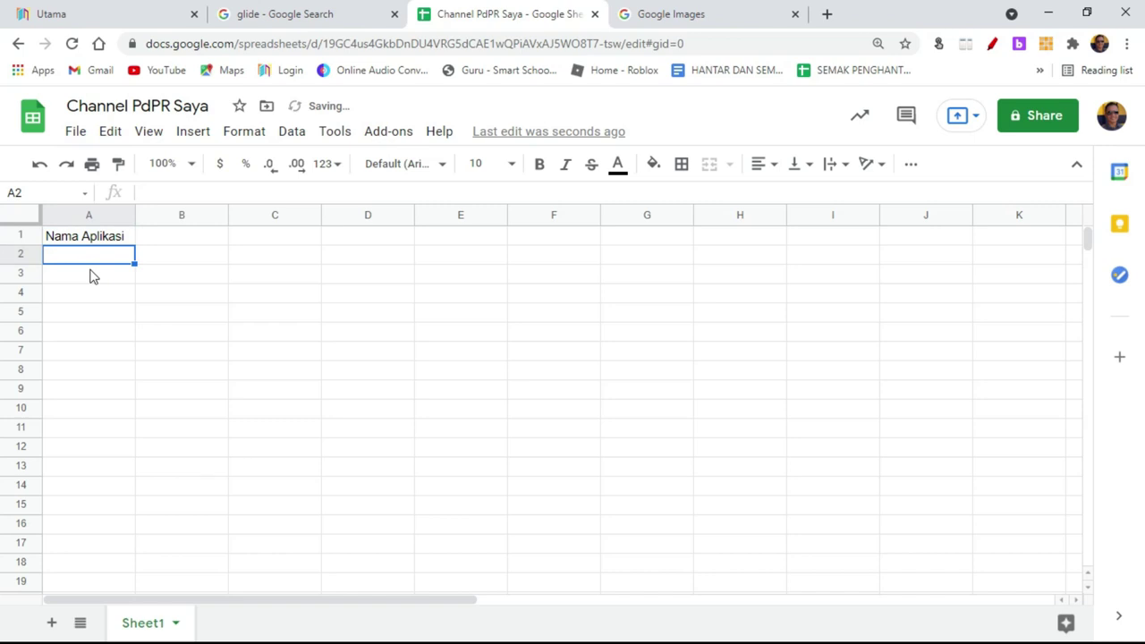
Copy the spreadsheet title Channel PdPR Saya into cell A2 and widen column A to fit it.
{"action": "left_click_drag", "start_coordinate": [209, 105], "coordinate": [52, 108]}
{"action": "key", "text": "ctrl+c"}
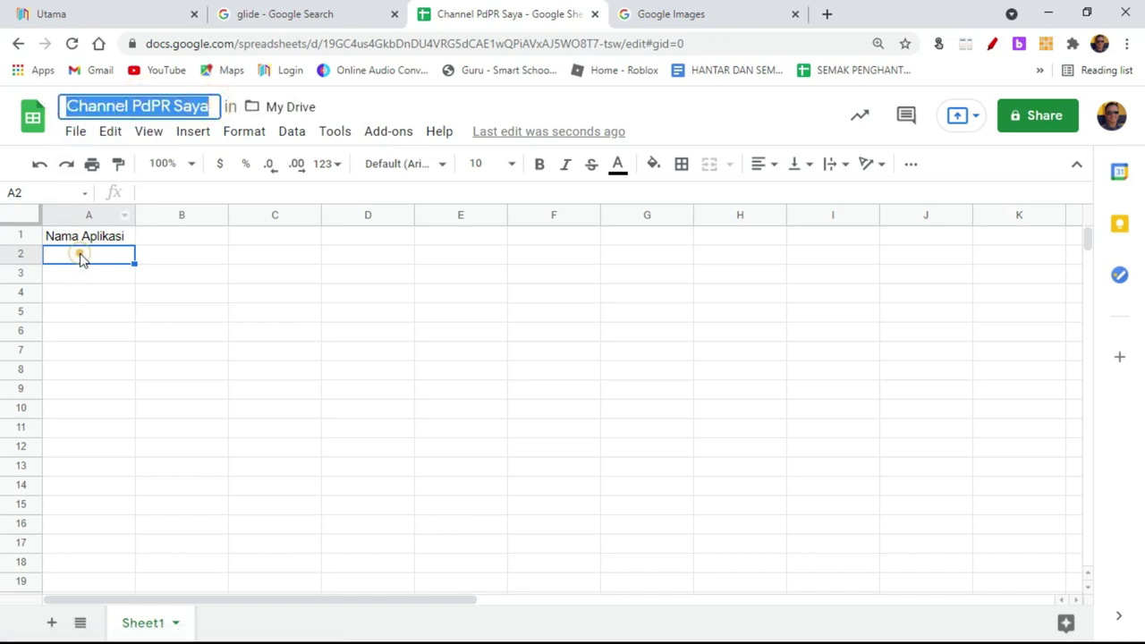
{"action": "left_click", "coordinate": [83, 257]}
{"action": "key", "text": "ctrl+v"}
{"action": "left_click_drag", "start_coordinate": [133, 211], "coordinate": [222, 214]}
Enter the header Pautan Gambar in cell B1 and widen column B.
{"action": "left_click", "coordinate": [275, 236]}
{"action": "type", "text": "pautan"}
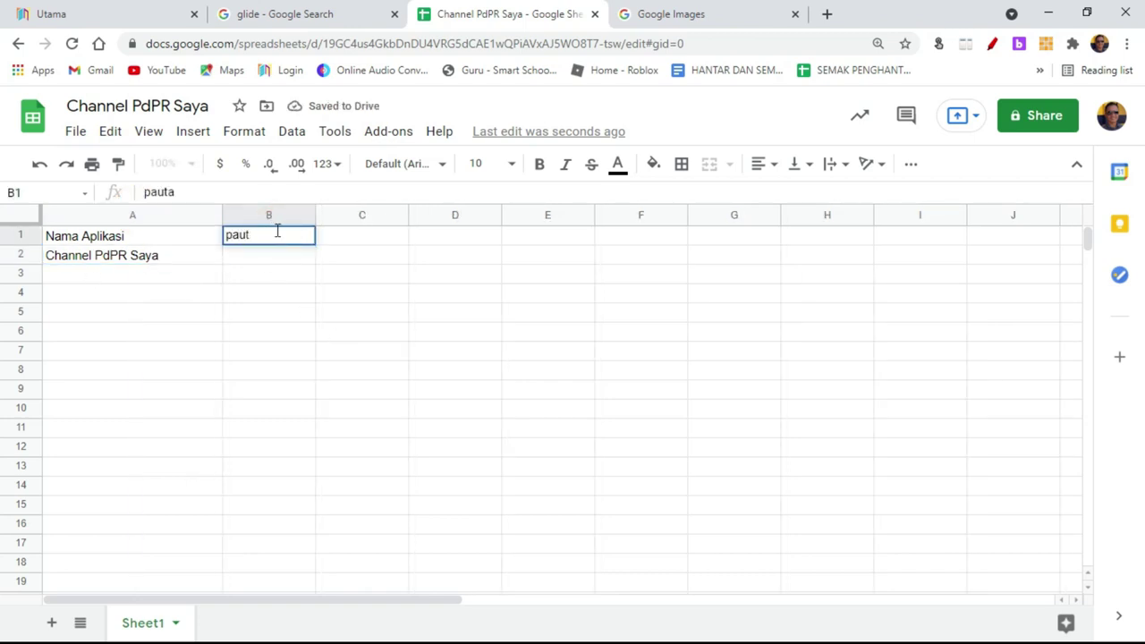
{"action": "key", "text": "Escape"}
{"action": "key", "text": "BackSpace"}
{"action": "key", "text": "BackSpace"}
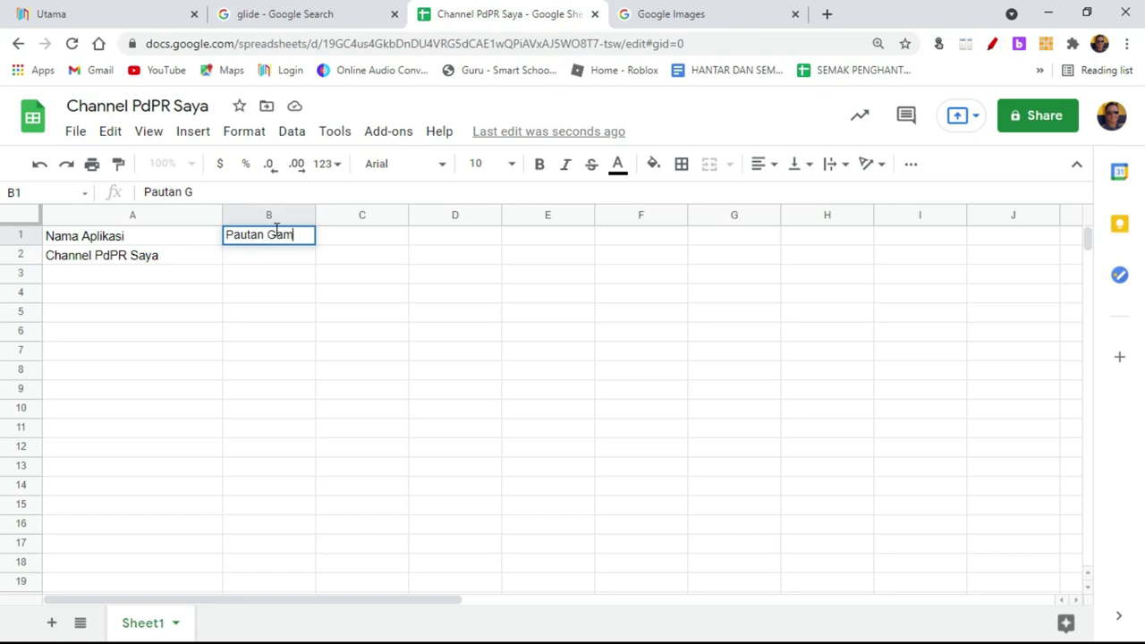
{"action": "left_click", "coordinate": [363, 313]}
{"action": "left_click_drag", "start_coordinate": [314, 215], "coordinate": [443, 219]}
Run a Google Images search by image with the uploaded photo 2b53d4f8-4cd7-4ab1-8bae-f8452ba4c1d6 from the icon gunapakai folder.
{"action": "left_click", "coordinate": [248, 259]}
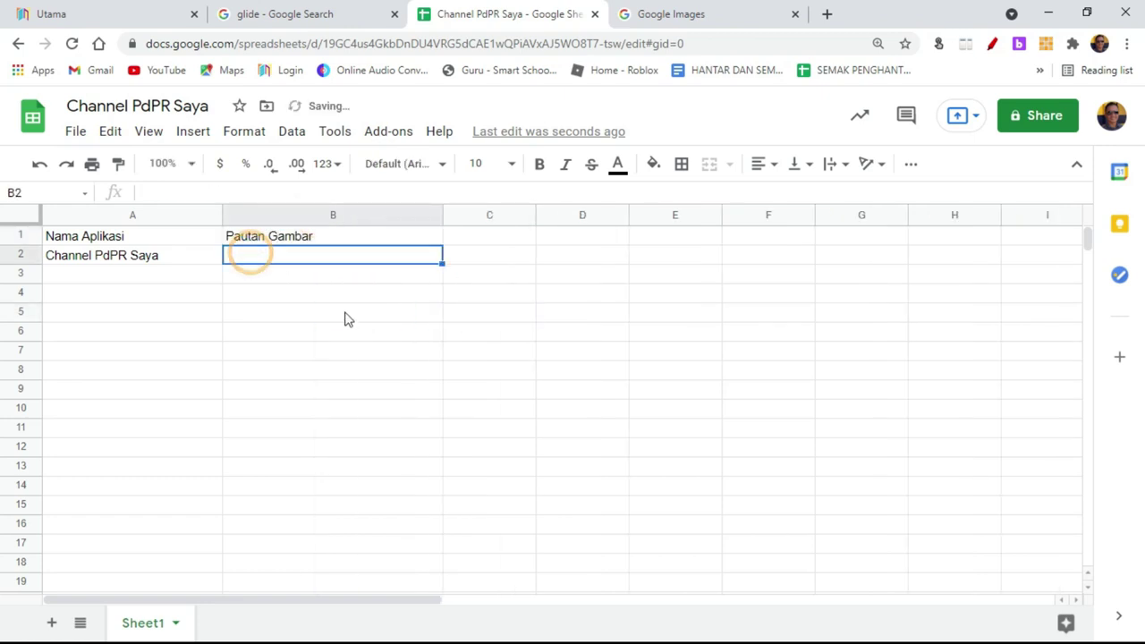
{"action": "left_click", "coordinate": [669, 13]}
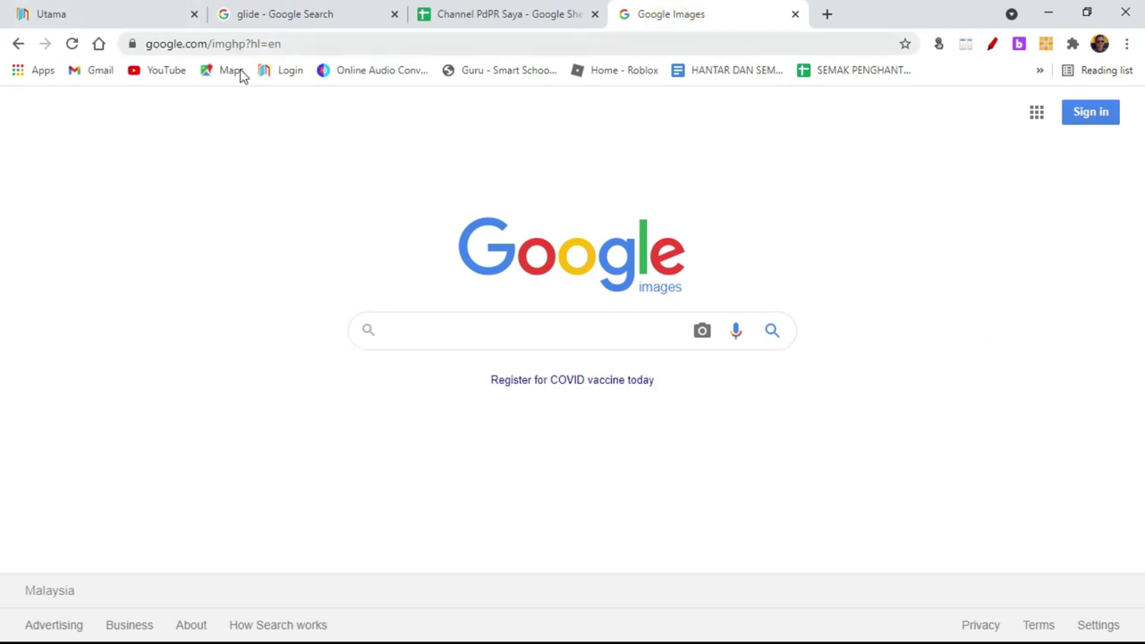
{"action": "left_click", "coordinate": [701, 330]}
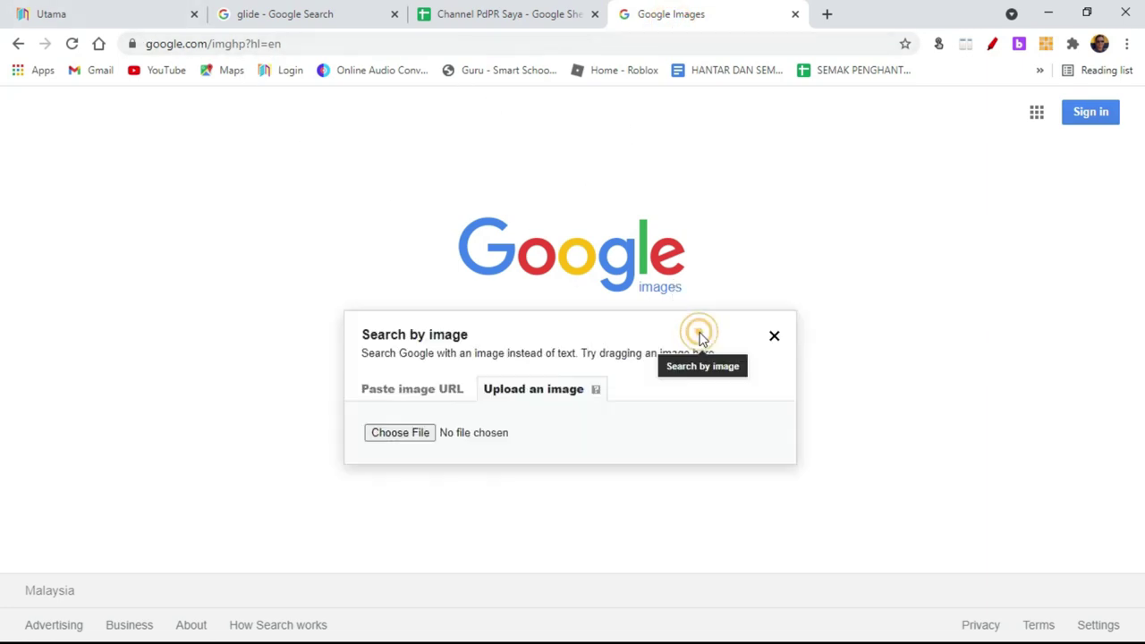
{"action": "left_click", "coordinate": [408, 432]}
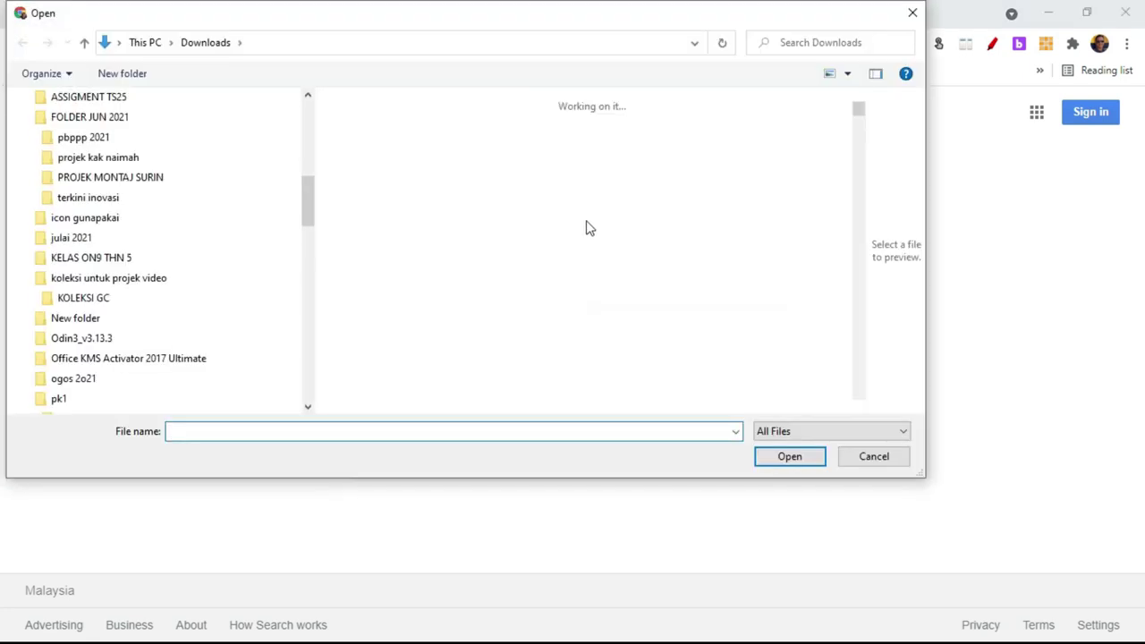
{"action": "scroll", "coordinate": [289, 210], "scroll_direction": "up", "scroll_amount": 10}
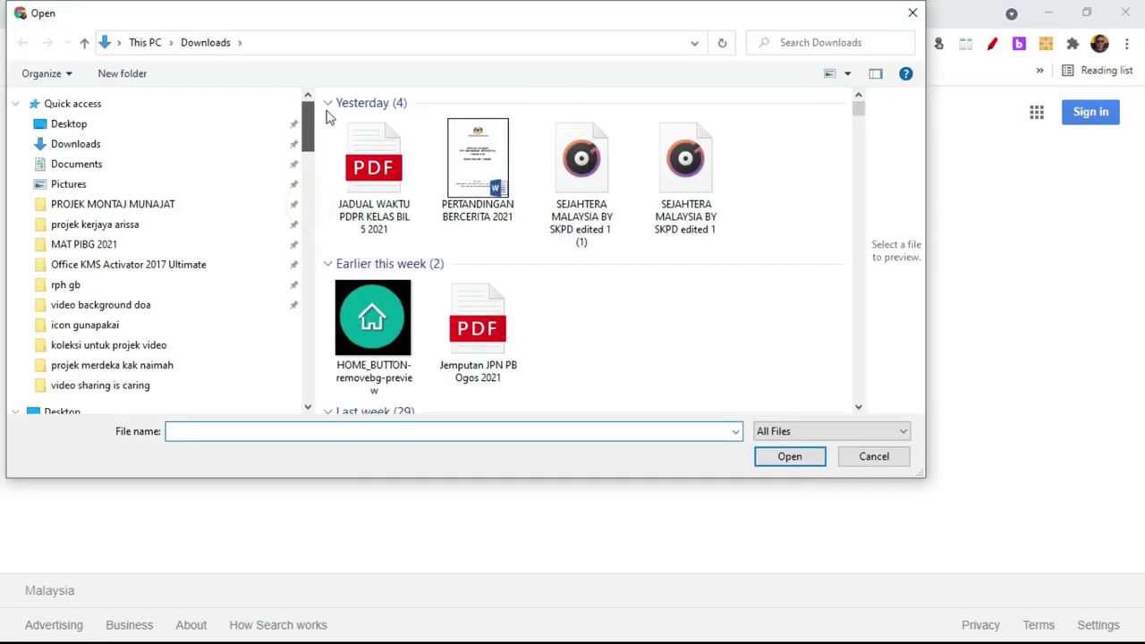
{"action": "left_click", "coordinate": [124, 326]}
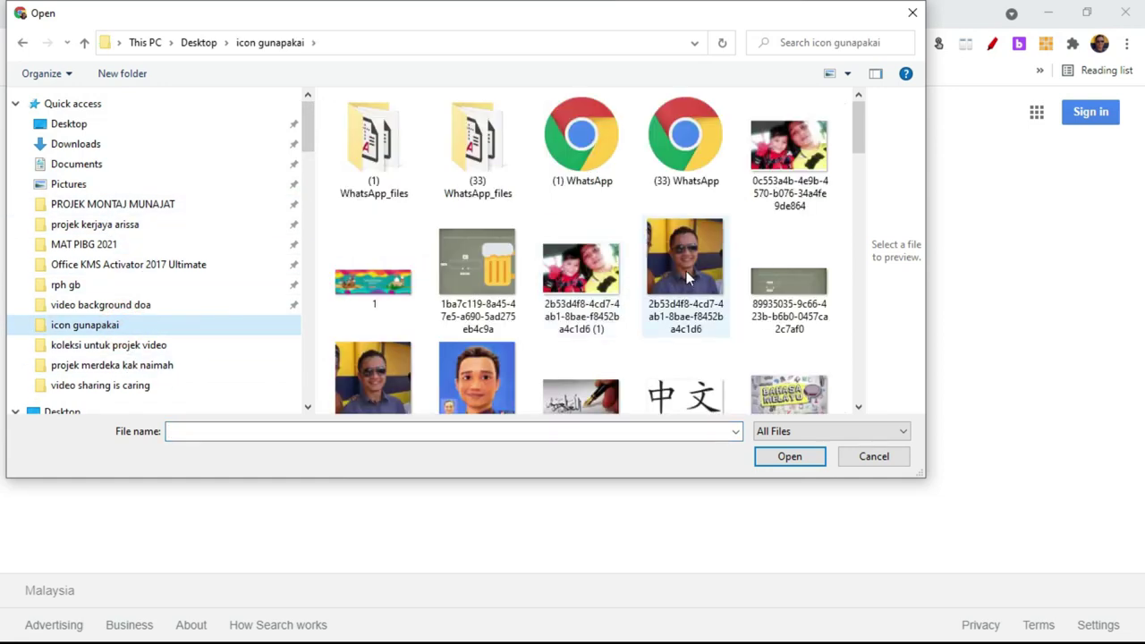
{"action": "double_click", "coordinate": [680, 279]}
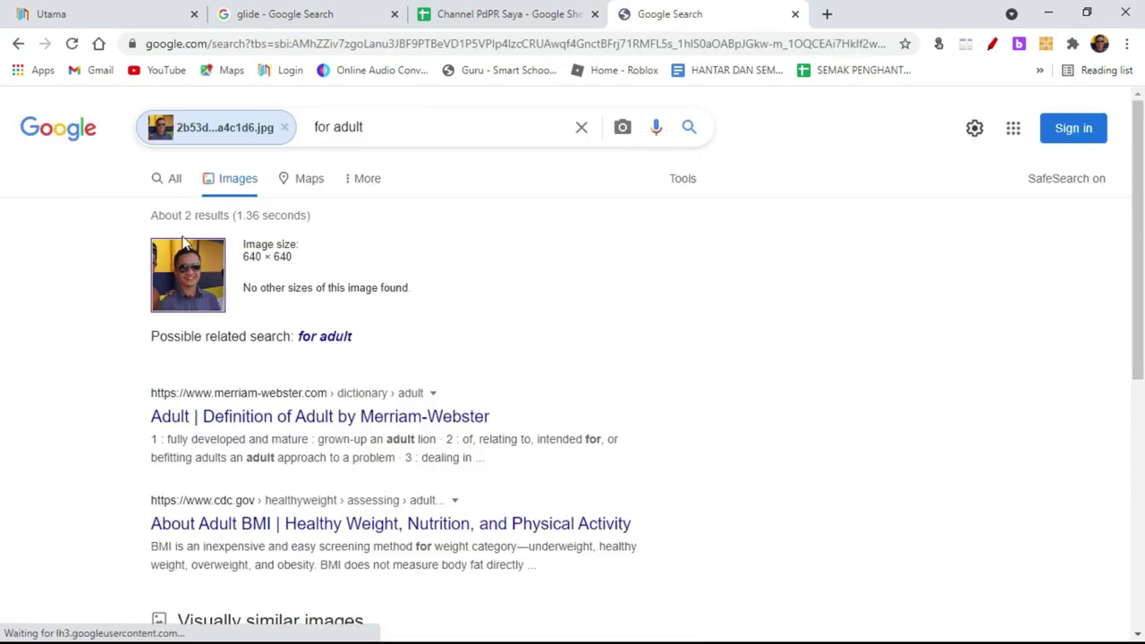
Paste the image address of the uploaded photo into cell B2 and widen column B to show the whole link.
{"action": "right_click", "coordinate": [188, 263]}
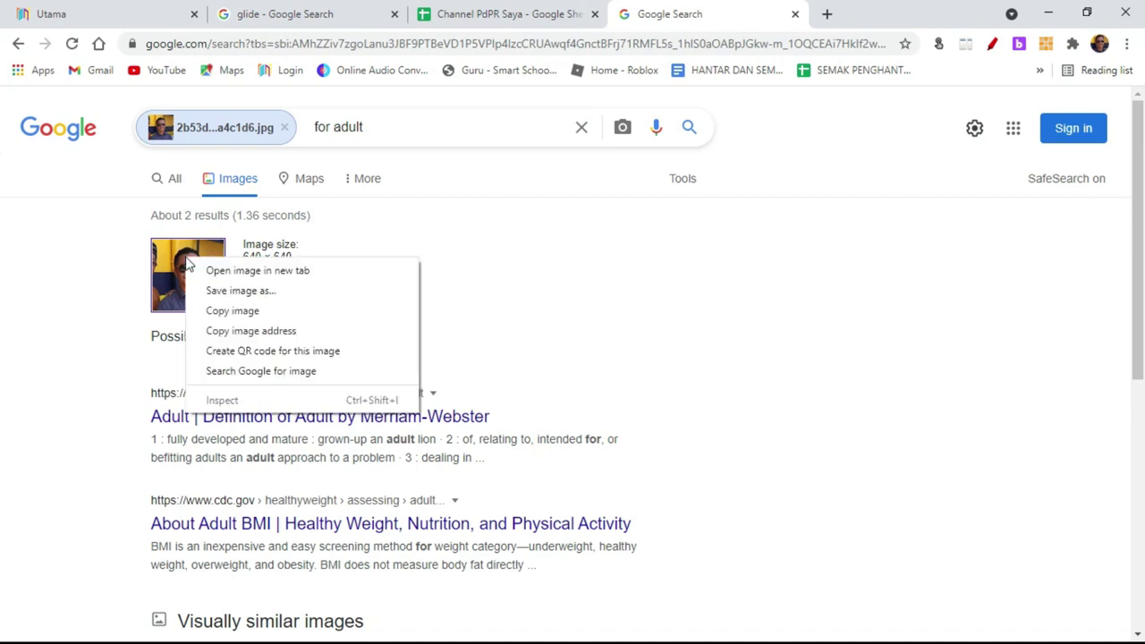
{"action": "left_click", "coordinate": [269, 331]}
{"action": "left_click", "coordinate": [475, 12]}
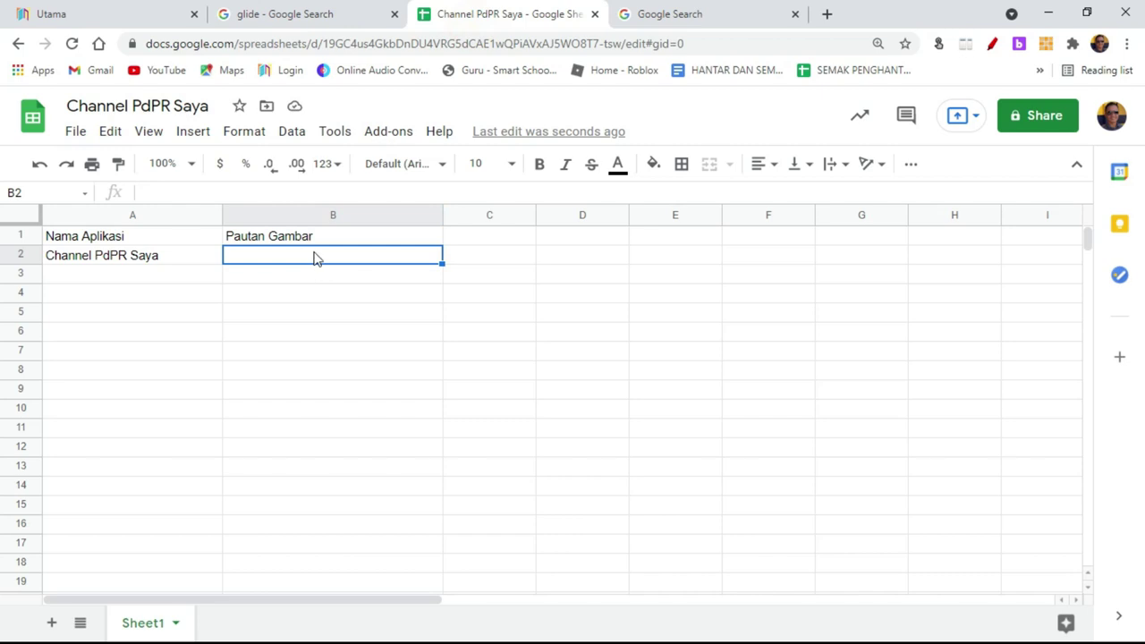
{"action": "right_click", "coordinate": [314, 257]}
{"action": "left_click", "coordinate": [365, 217]}
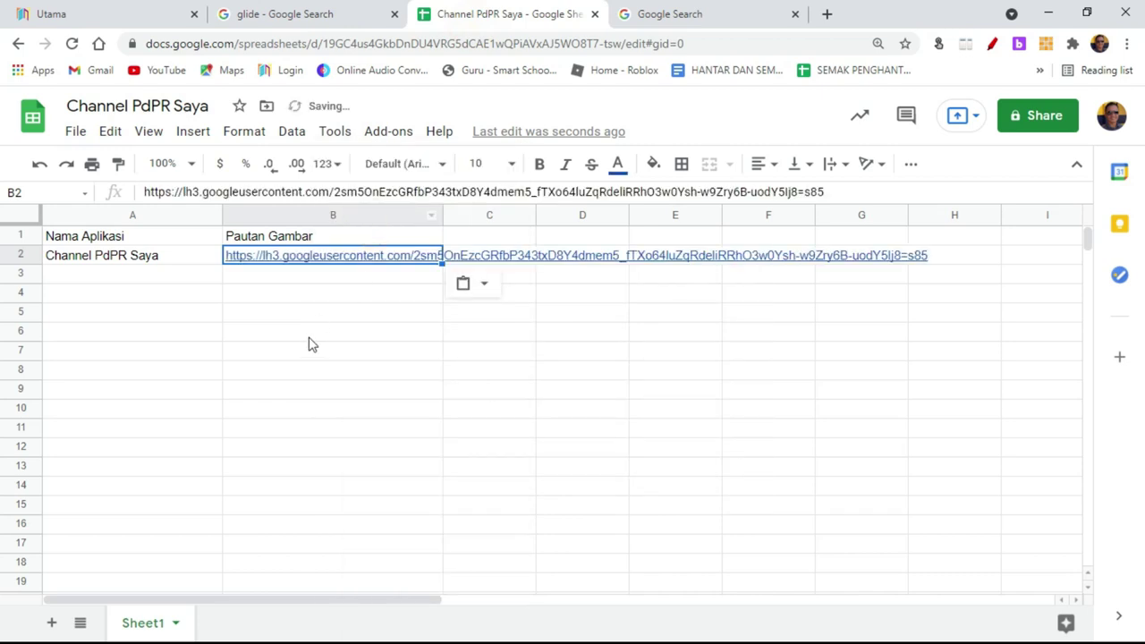
{"action": "left_click", "coordinate": [308, 336]}
{"action": "left_click_drag", "start_coordinate": [439, 215], "coordinate": [982, 263]}
Rename the sheet Sheet1 as UTAMA.
{"action": "double_click", "coordinate": [143, 624]}
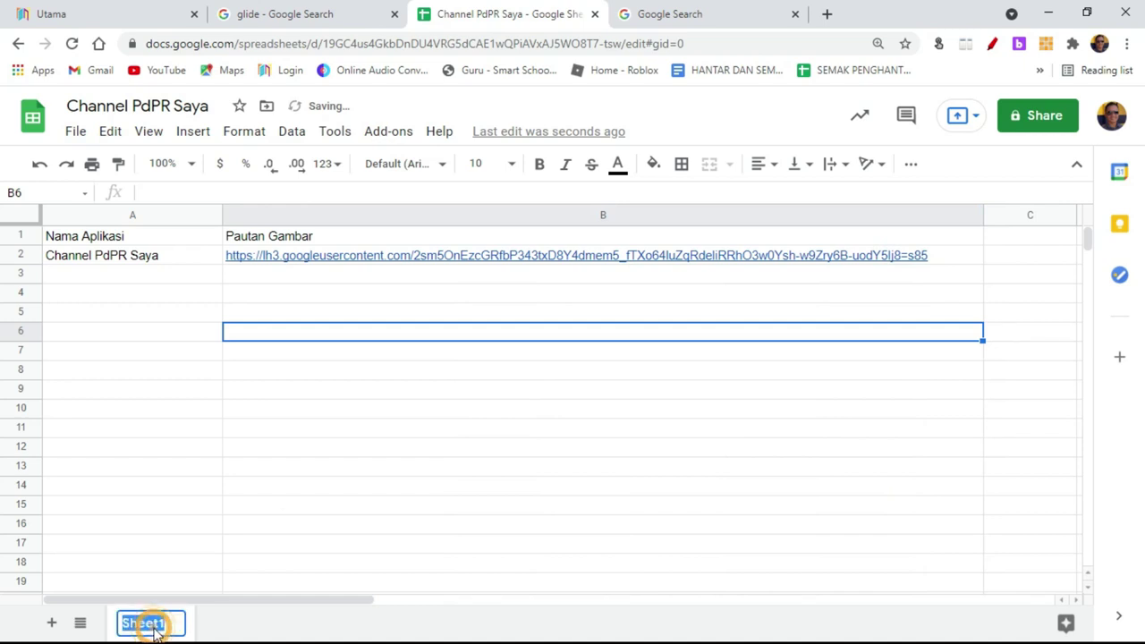
{"action": "type", "text": "utama"}
{"action": "key", "text": "BackSpace"}
{"action": "key", "text": "BackSpace"}
{"action": "key", "text": "BackSpace"}
{"action": "key", "text": "BackSpace"}
{"action": "key", "text": "BackSpace"}
{"action": "type", "text": "uTAMA"}
{"action": "key", "text": "BackSpace"}
{"action": "key", "text": "BackSpace"}
{"action": "key", "text": "BackSpace"}
{"action": "key", "text": "BackSpace"}
{"action": "key", "text": "BackSpace"}
{"action": "type", "text": "UTAMA"}
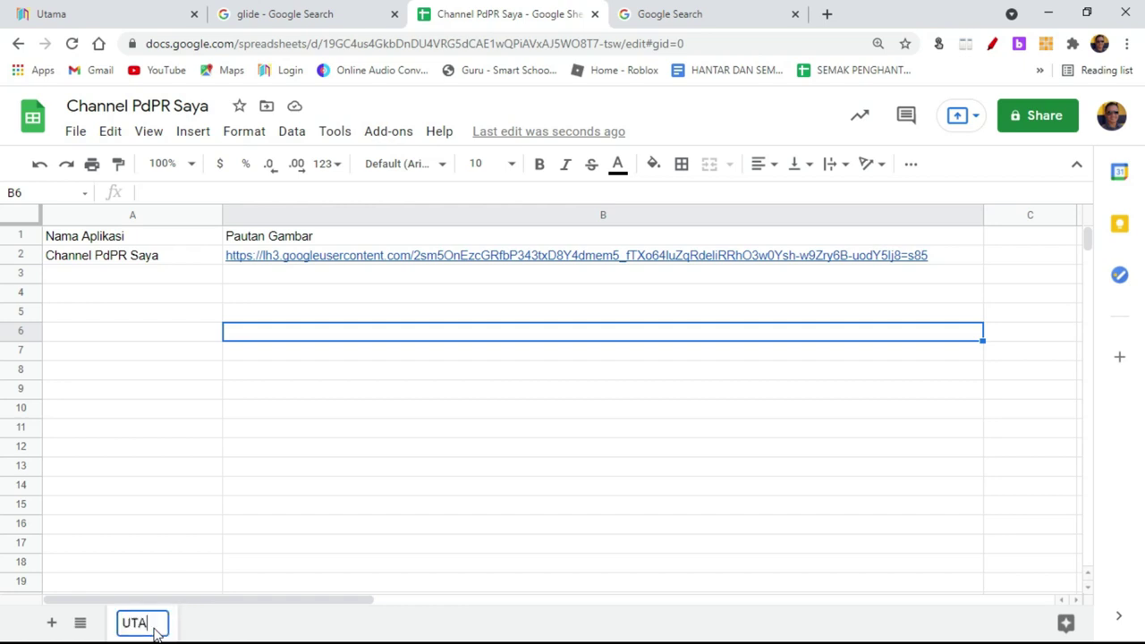
{"action": "left_click", "coordinate": [202, 411]}
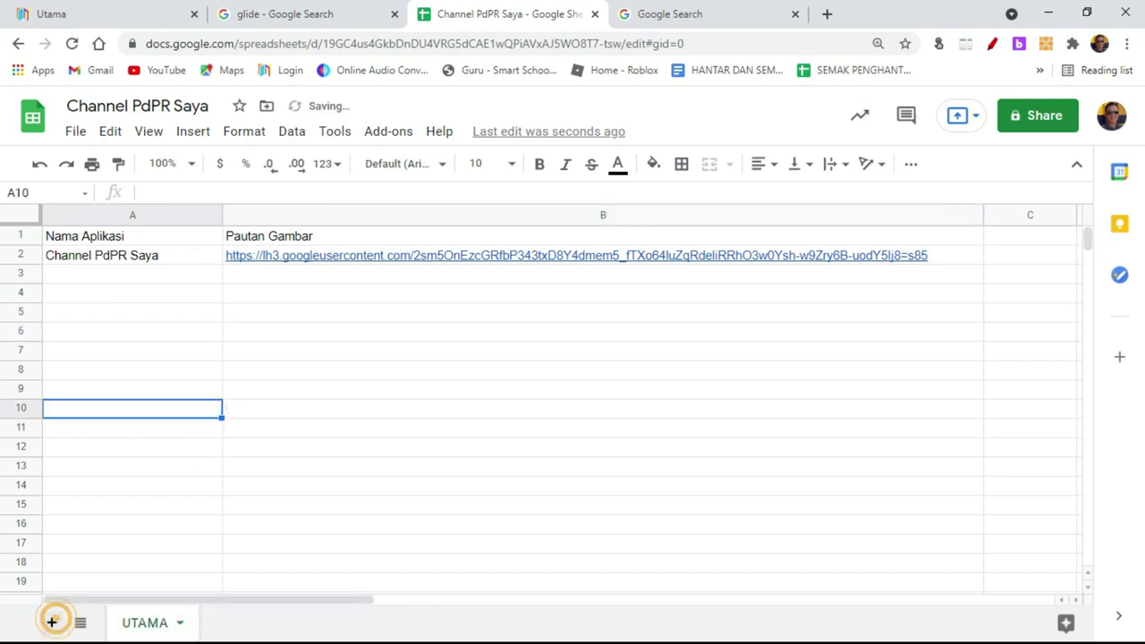
Add a second sheet to the spreadsheet and name it PDPR.
{"action": "left_click", "coordinate": [51, 622]}
{"action": "double_click", "coordinate": [239, 626]}
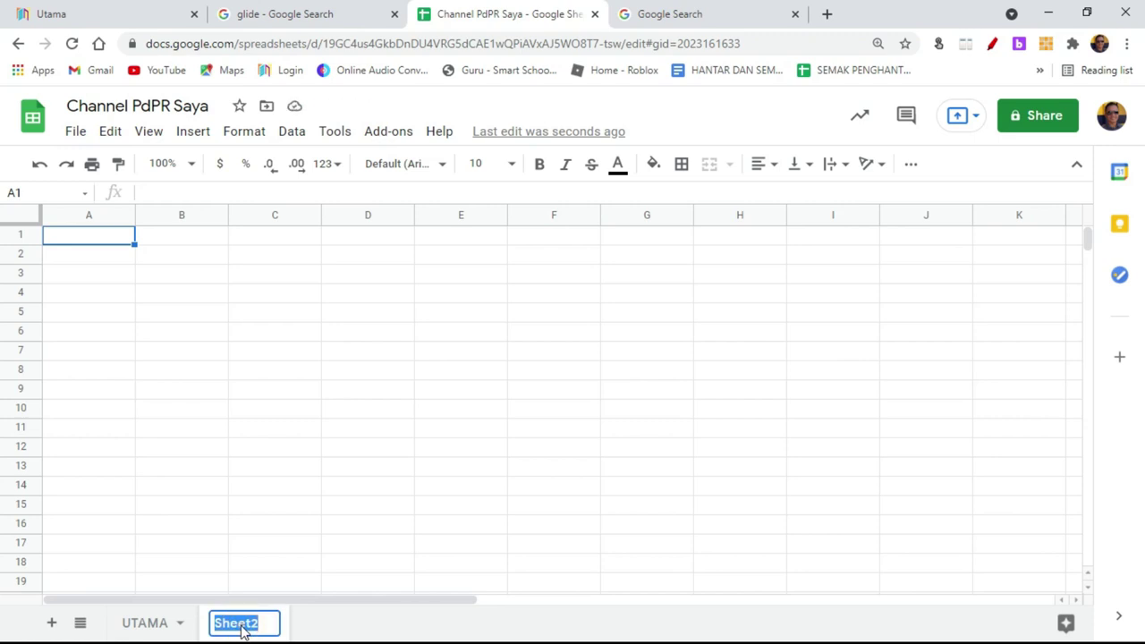
{"action": "type", "text": "PDPR"}
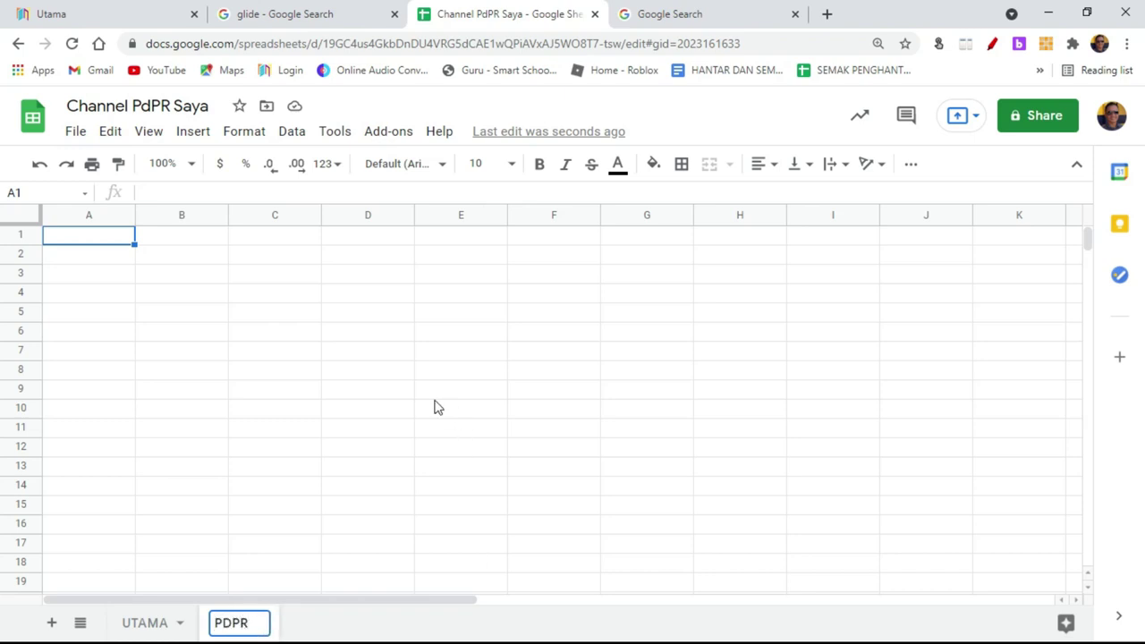
{"action": "left_click", "coordinate": [174, 370]}
Enter the headers TAJUK VIDEO in A1 and PAUTAN VIDEO in B1 of the PDPR sheet.
{"action": "left_click", "coordinate": [90, 238]}
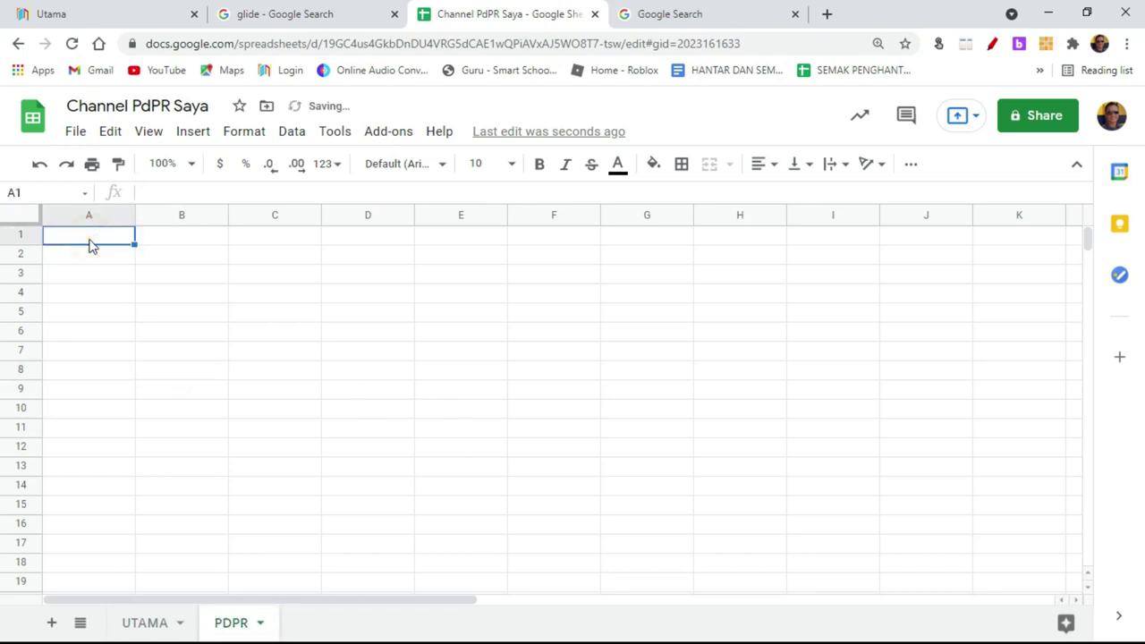
{"action": "type", "text": "A"}
{"action": "key", "text": "BackSpace"}
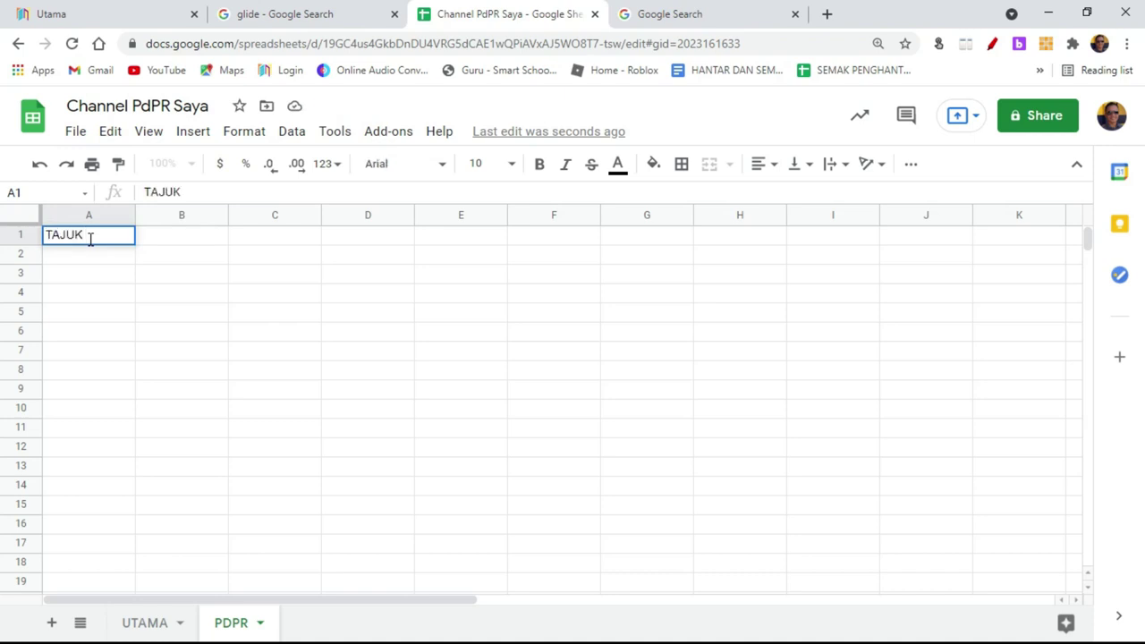
{"action": "key", "text": "Tab"}
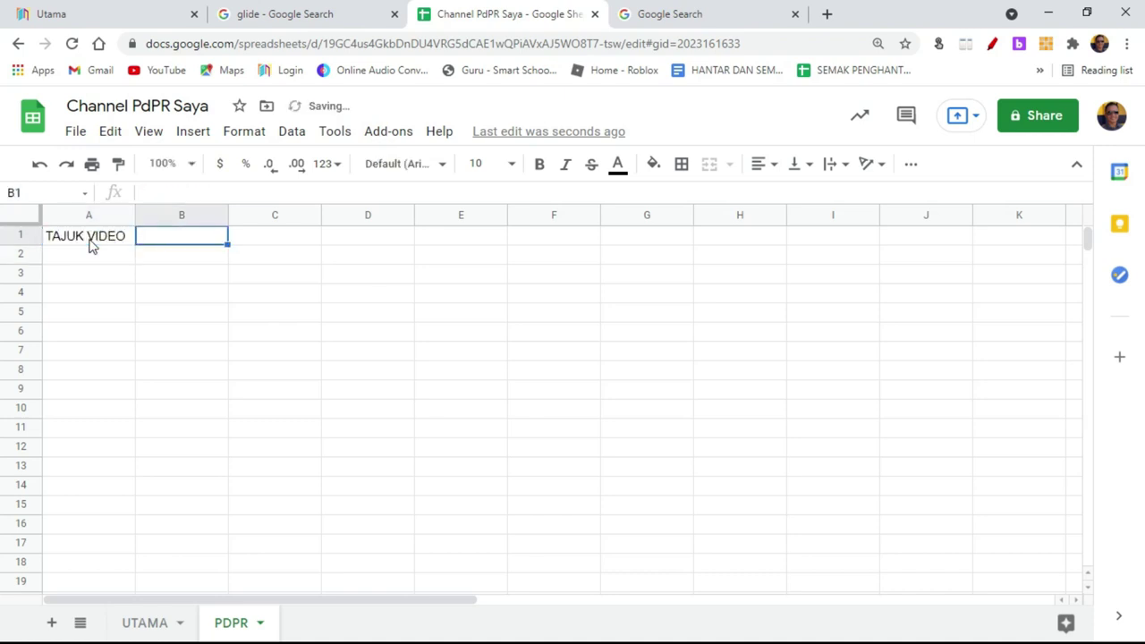
{"action": "type", "text": "PAUTAN"}
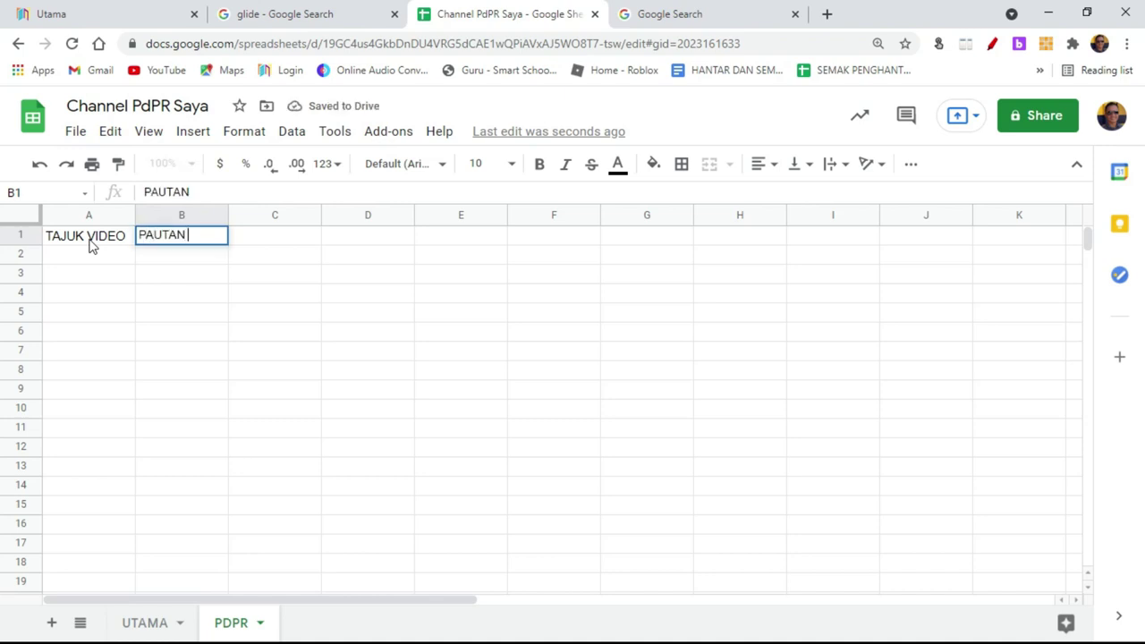
{"action": "type", "text": " VIDEO"}
{"action": "key", "text": "Return"}
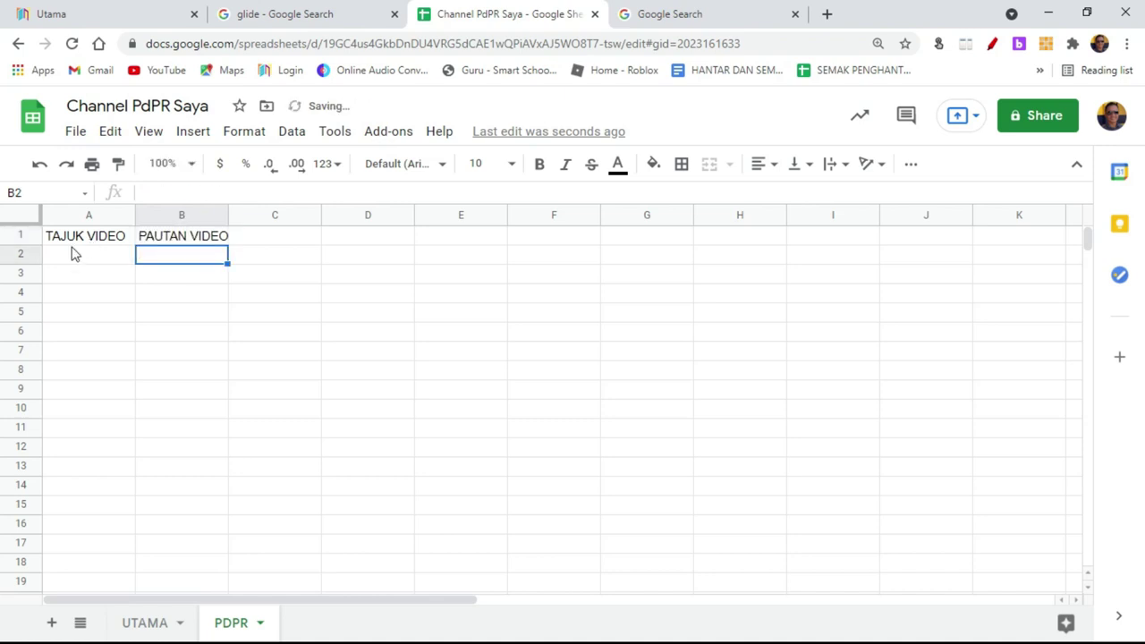
Widen columns A and B of the PDPR sheet and select cell A2 for the first video title.
{"action": "left_click_drag", "start_coordinate": [134, 215], "coordinate": [230, 216]}
{"action": "left_click_drag", "start_coordinate": [322, 215], "coordinate": [422, 216]}
{"action": "left_click", "coordinate": [500, 307]}
{"action": "left_click", "coordinate": [133, 258]}
{"action": "left_click", "coordinate": [295, 258]}
{"action": "left_click", "coordinate": [153, 258]}
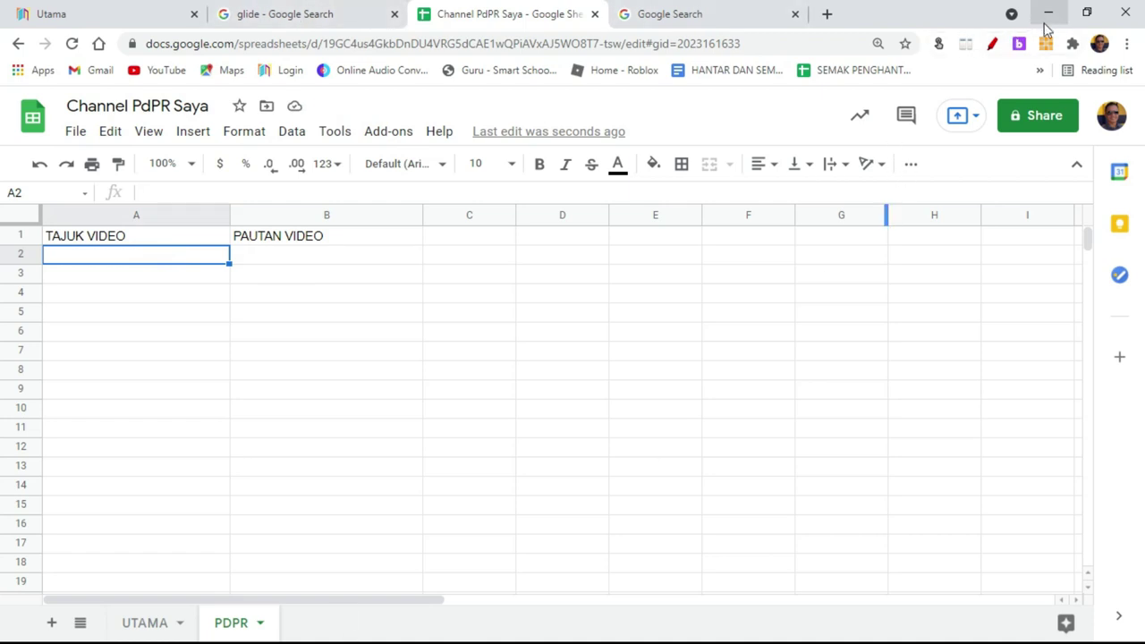
Switch to YouTube Studio, search the channel for "darab" and open the details of the video "Darab lebih mudah dengan kaedah ini".
{"action": "key", "text": "alt+Tab"}
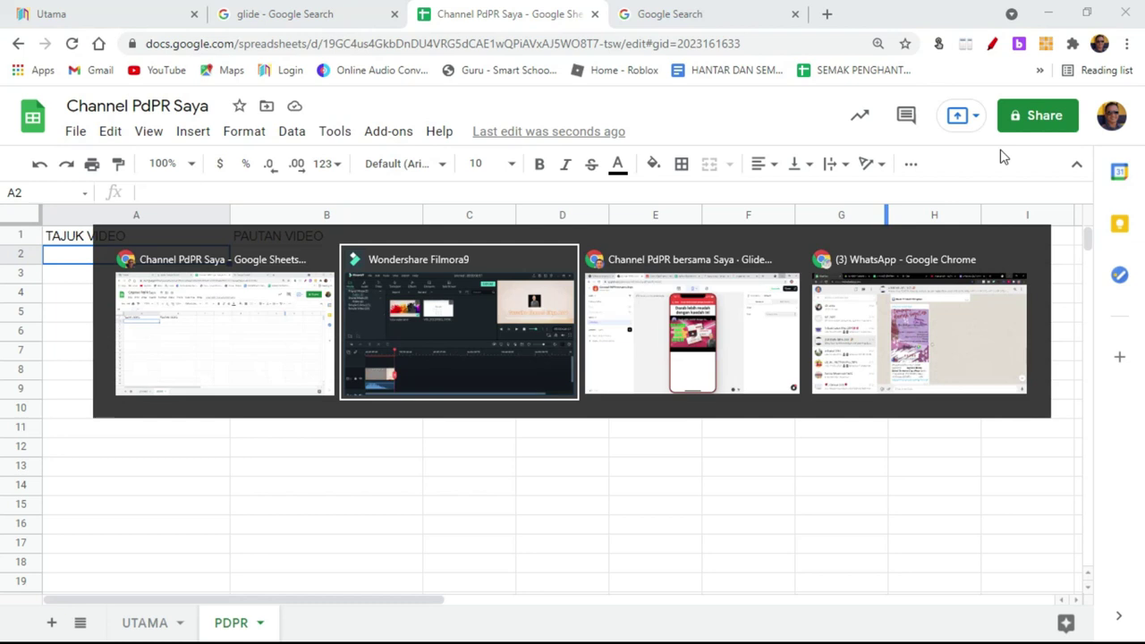
{"action": "left_click", "coordinate": [245, 328]}
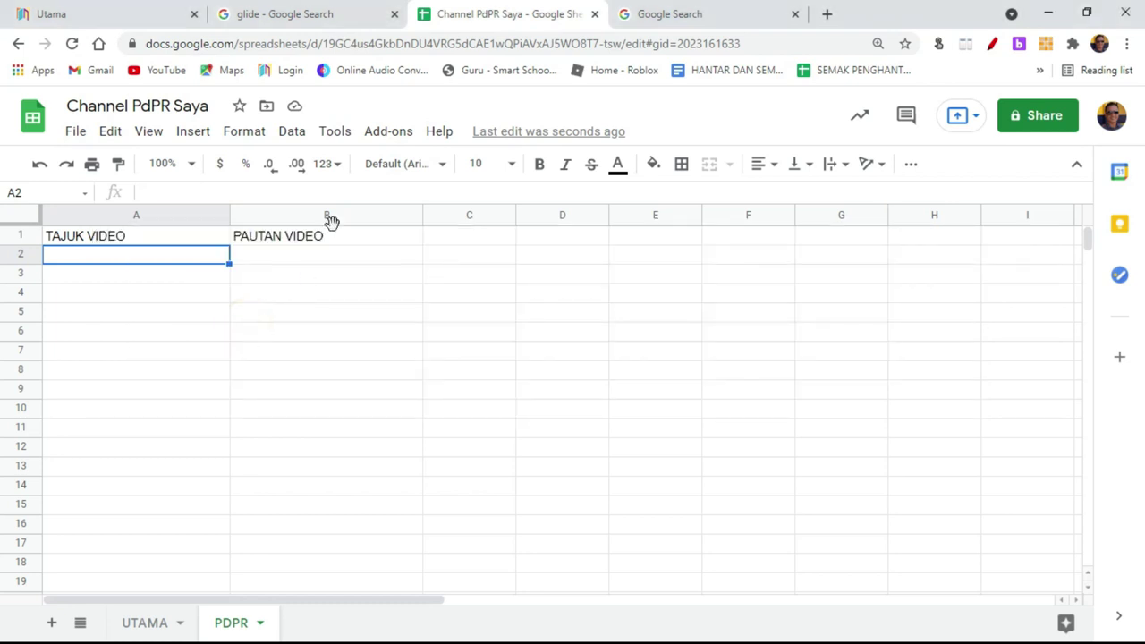
{"action": "key", "text": "alt+Tab"}
{"action": "left_click", "coordinate": [935, 311]}
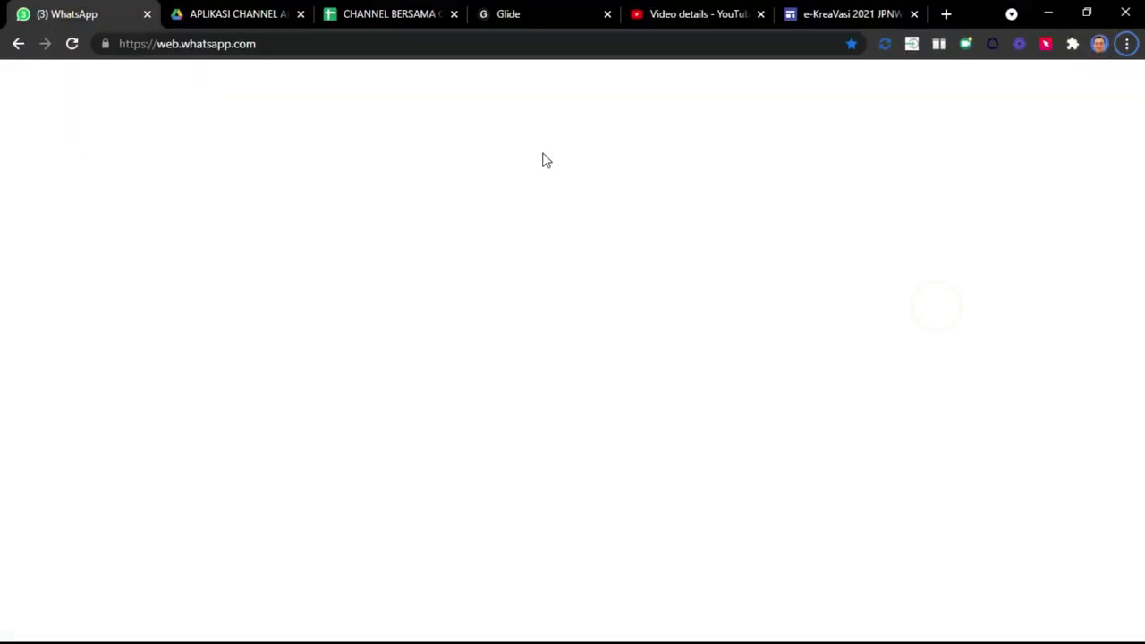
{"action": "left_click", "coordinate": [652, 13]}
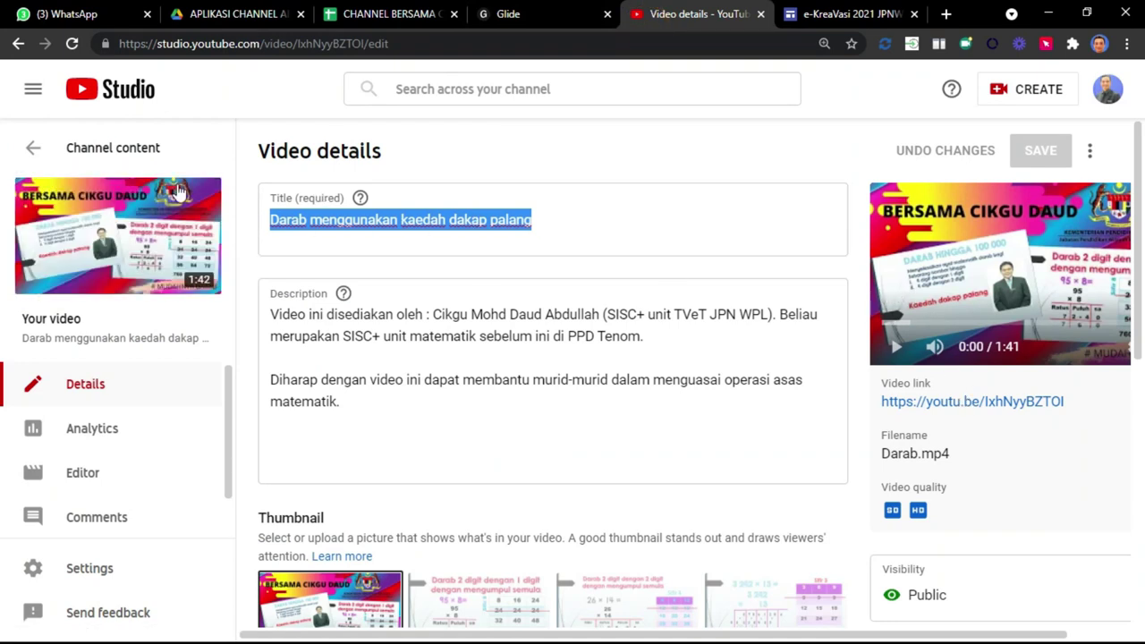
{"action": "left_click", "coordinate": [33, 147]}
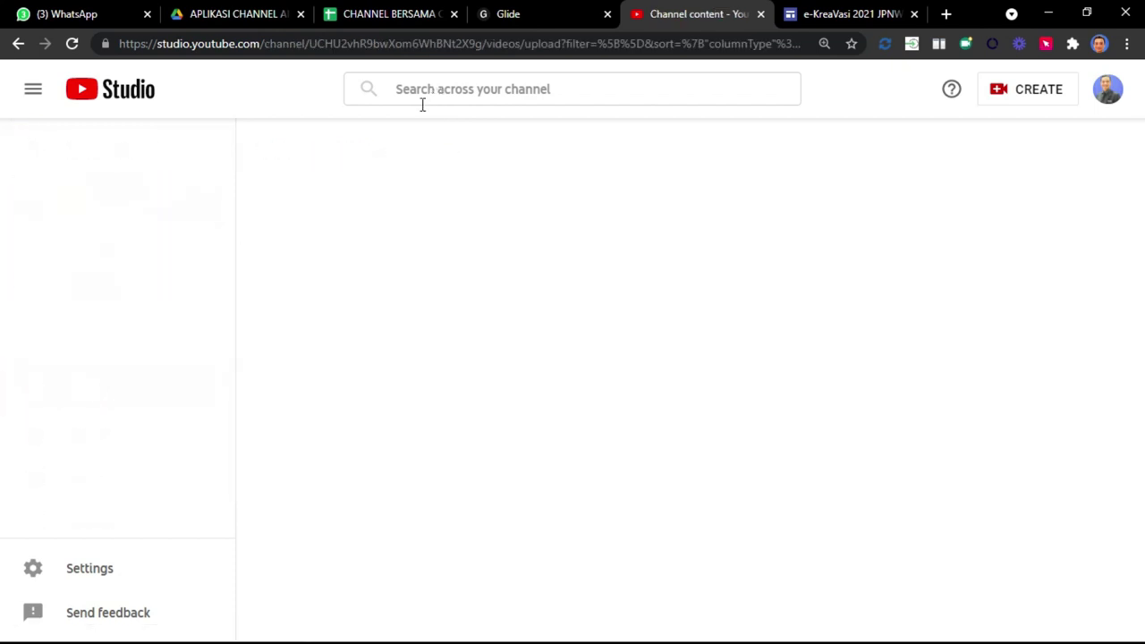
{"action": "left_click", "coordinate": [410, 89]}
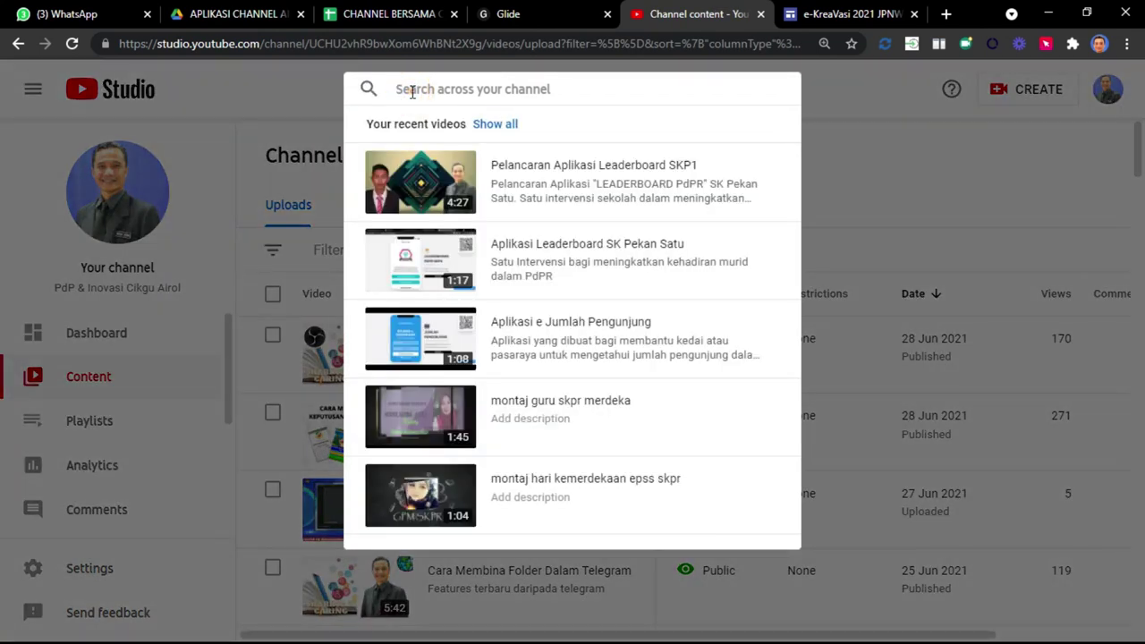
{"action": "type", "text": "darab"}
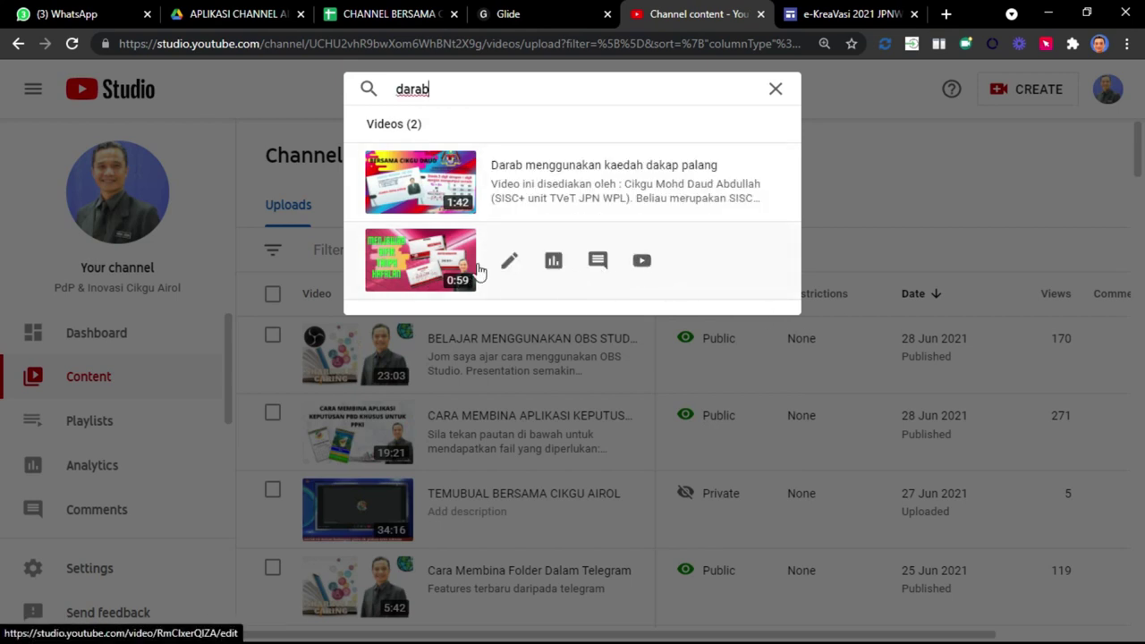
{"action": "left_click", "coordinate": [509, 260]}
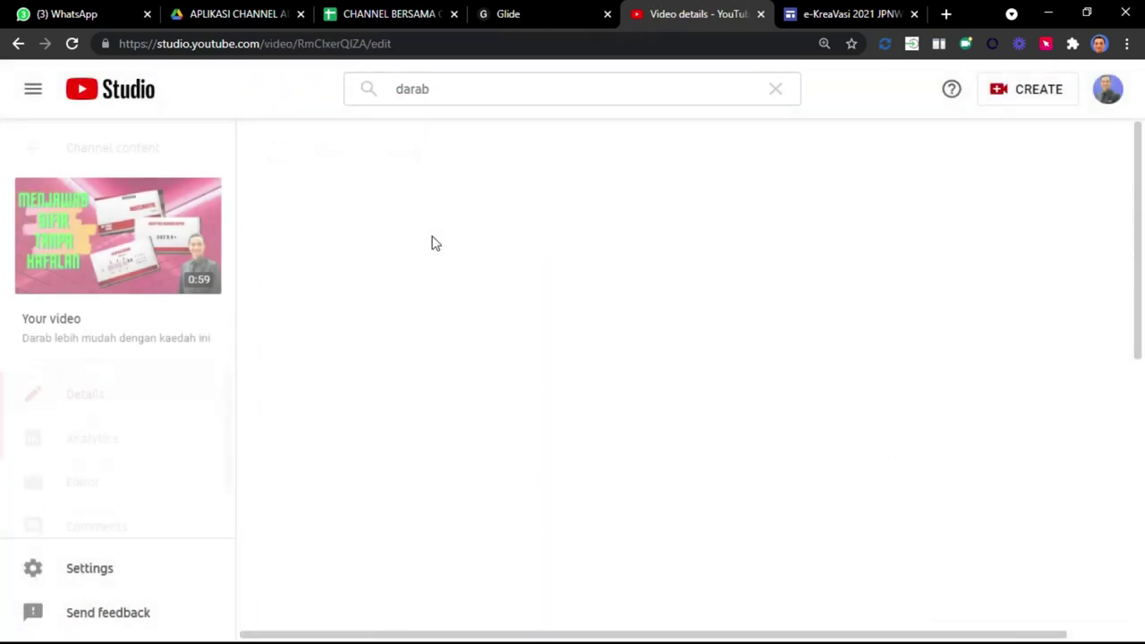
Copy the video title "Darab lebih mudah dengan kaedah ini" into cell A2 of the PDPR sheet and widen column A to fit it.
{"action": "left_click", "coordinate": [534, 220]}
{"action": "left_click_drag", "start_coordinate": [534, 220], "coordinate": [258, 215]}
{"action": "key", "text": "ctrl+c"}
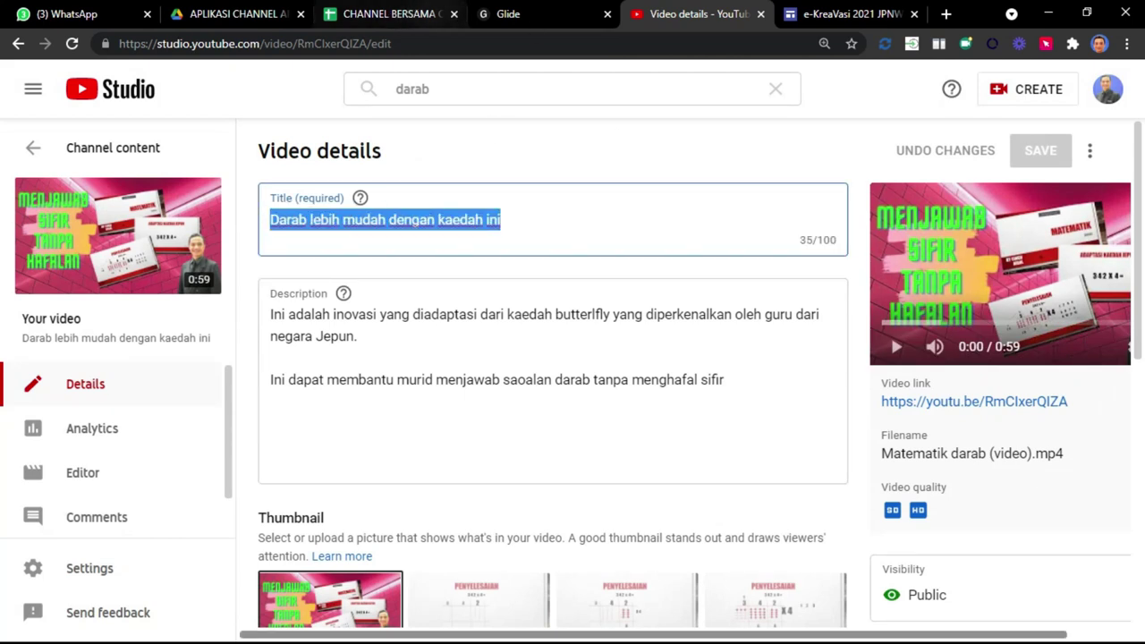
{"action": "key", "text": "alt+Tab"}
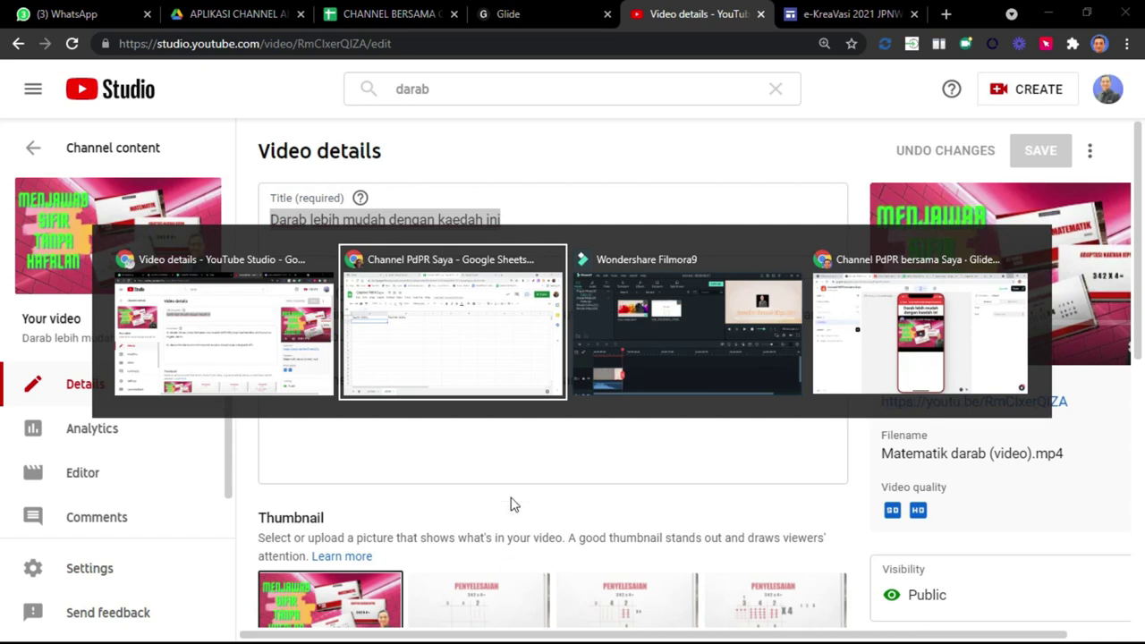
{"action": "key", "text": "ctrl+v"}
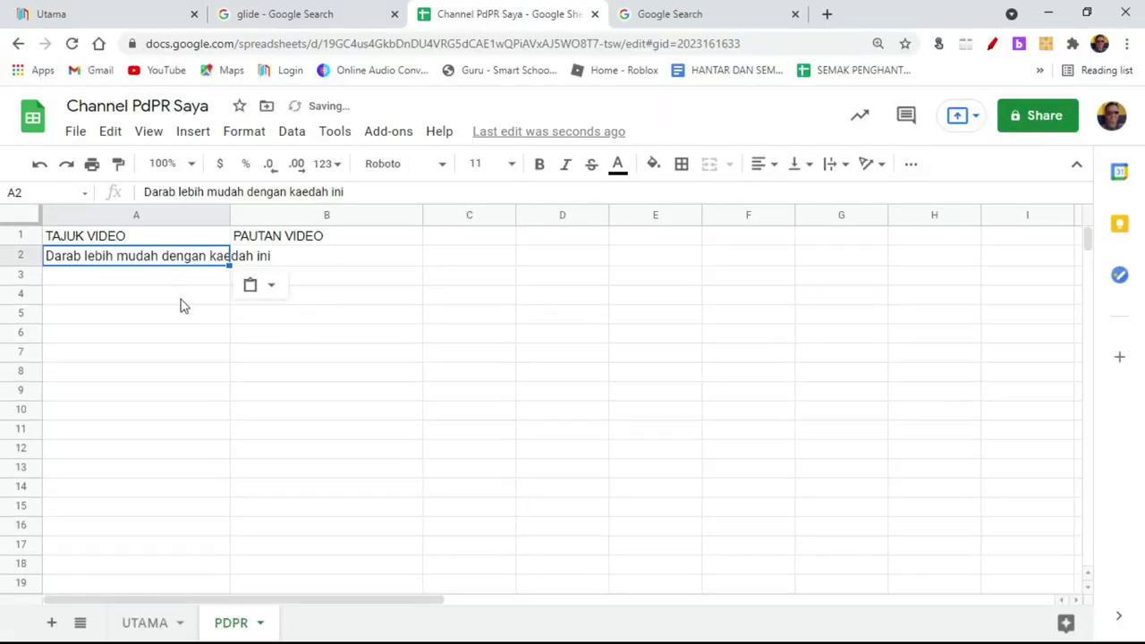
{"action": "left_click_drag", "start_coordinate": [230, 216], "coordinate": [343, 222]}
{"action": "left_click", "coordinate": [447, 353]}
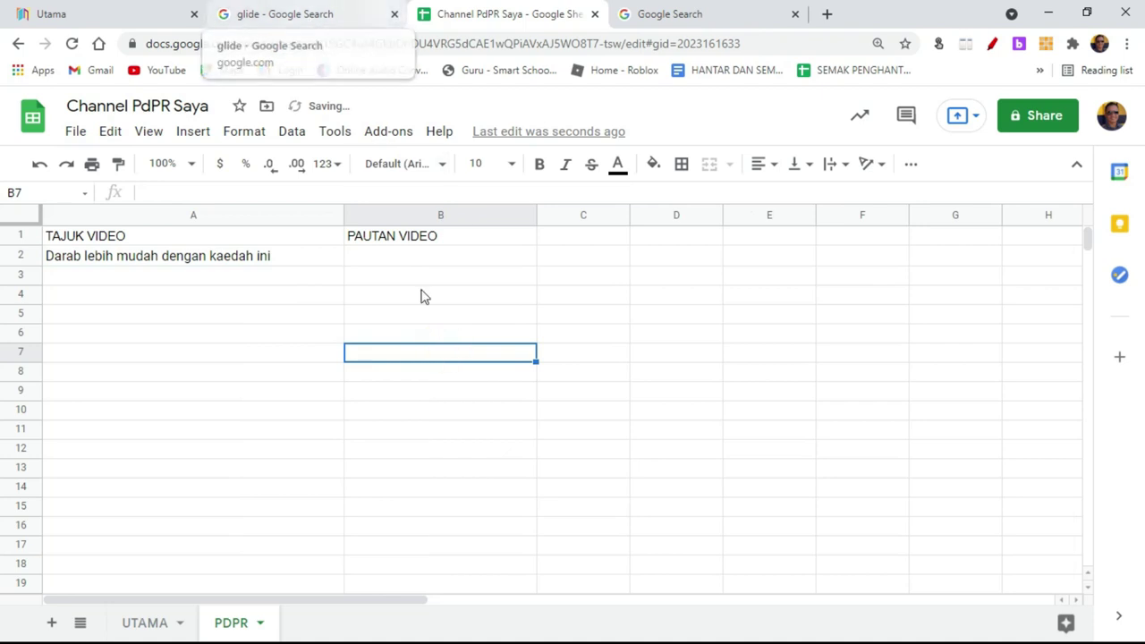
{"action": "key", "text": "alt+Tab"}
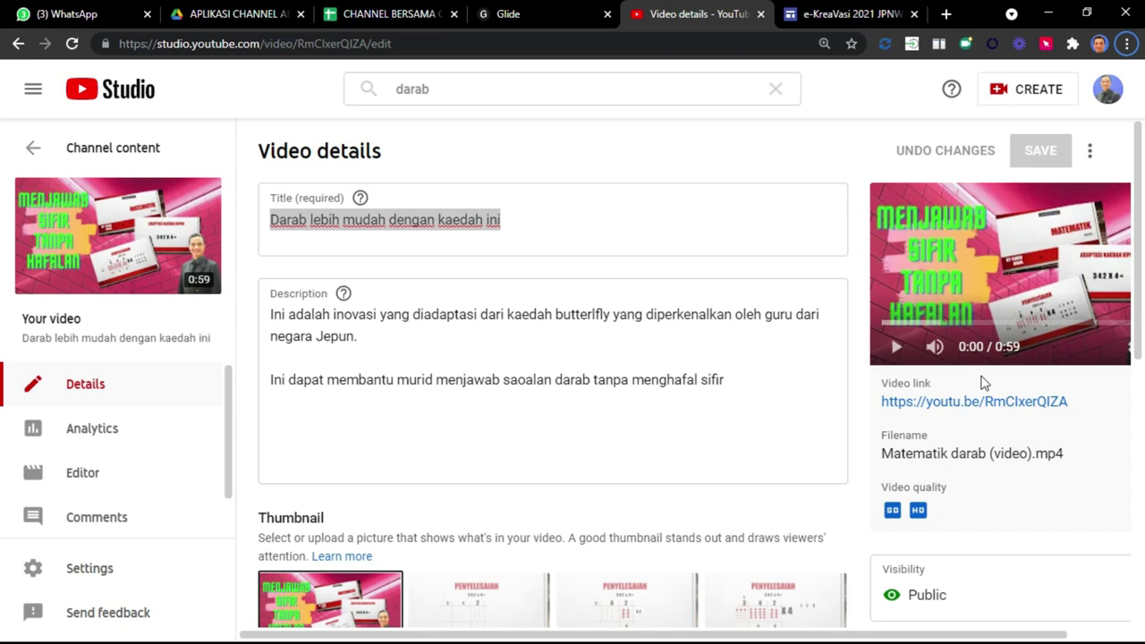
{"action": "right_click", "coordinate": [980, 403]}
{"action": "left_click", "coordinate": [992, 546]}
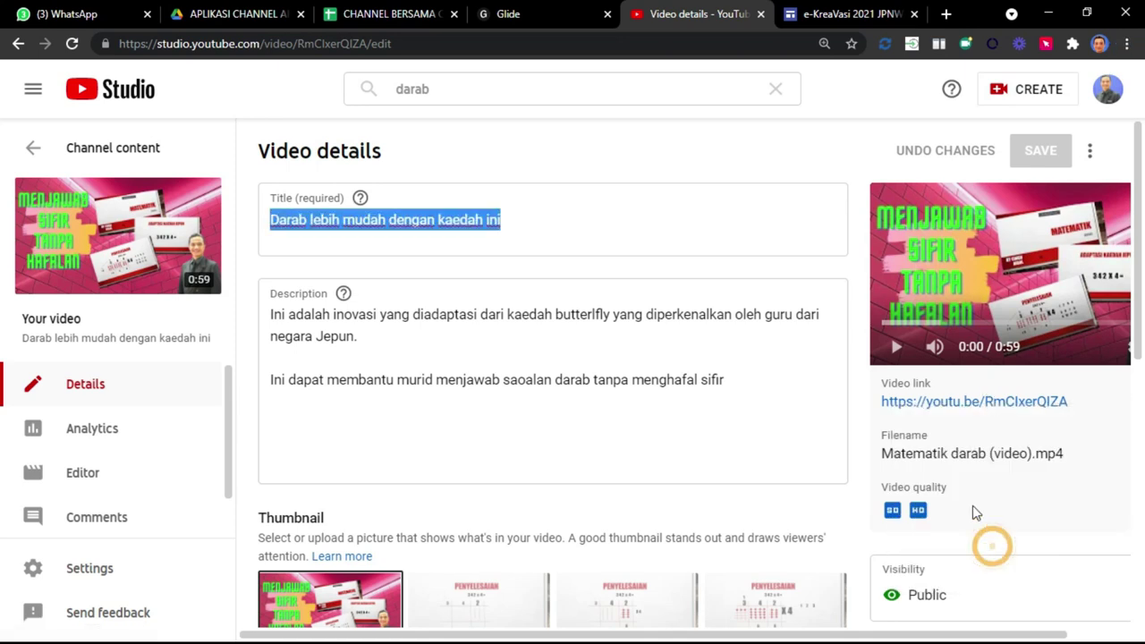
{"action": "key", "text": "alt+Tab"}
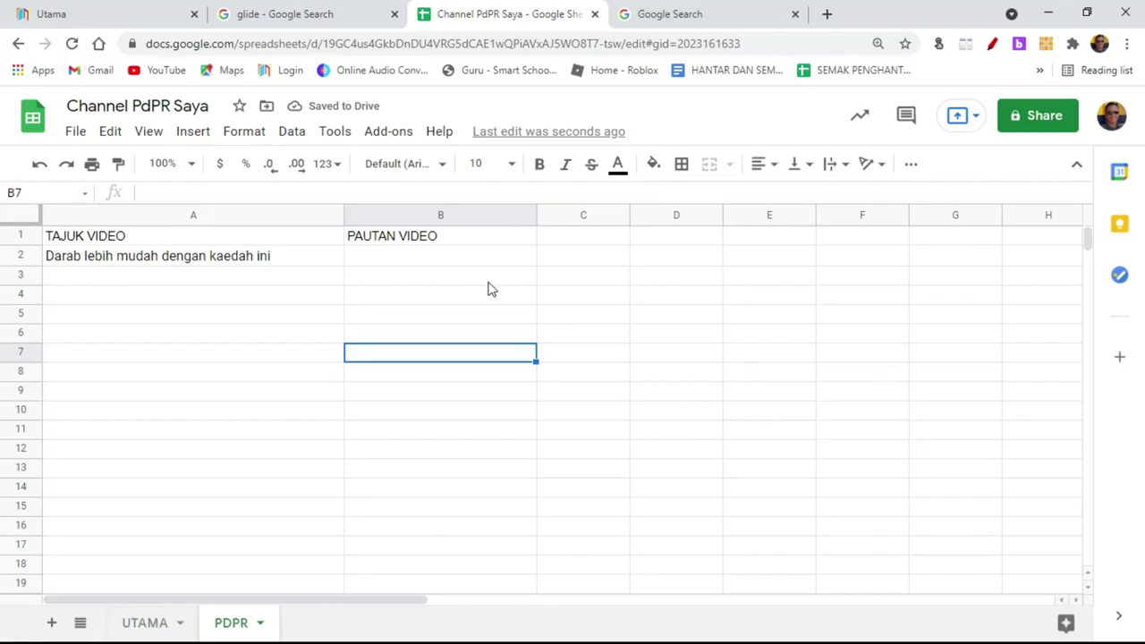
{"action": "left_click", "coordinate": [377, 259]}
{"action": "key", "text": "ctrl+v"}
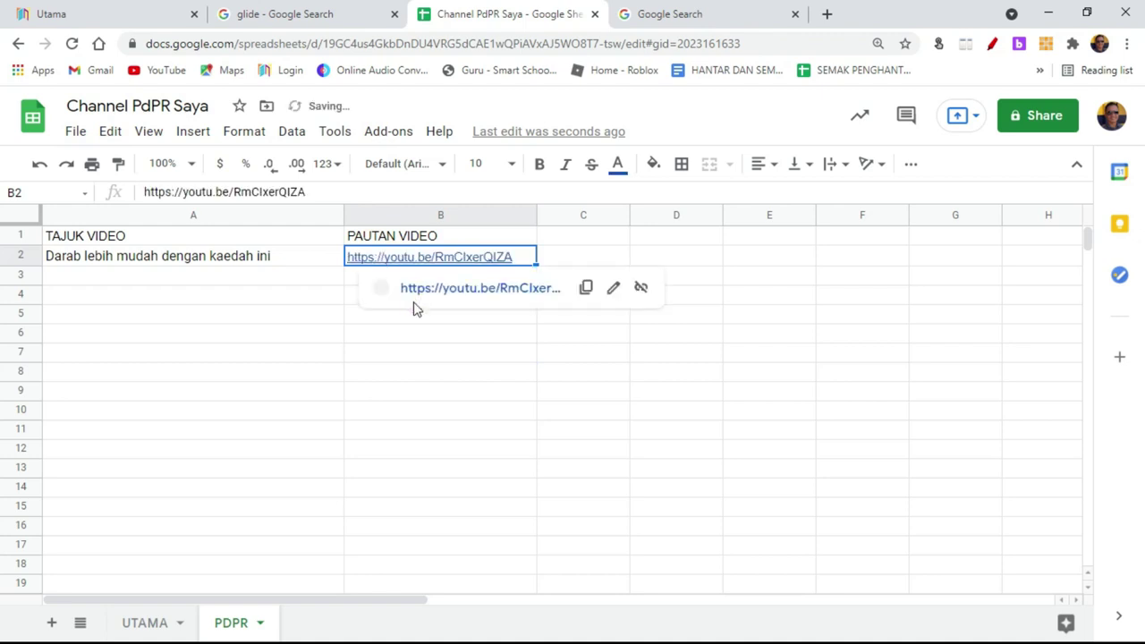
Review the PDPR and UTAMA sheets of the spreadsheet.
{"action": "left_click", "coordinate": [269, 332]}
{"action": "left_click", "coordinate": [228, 277]}
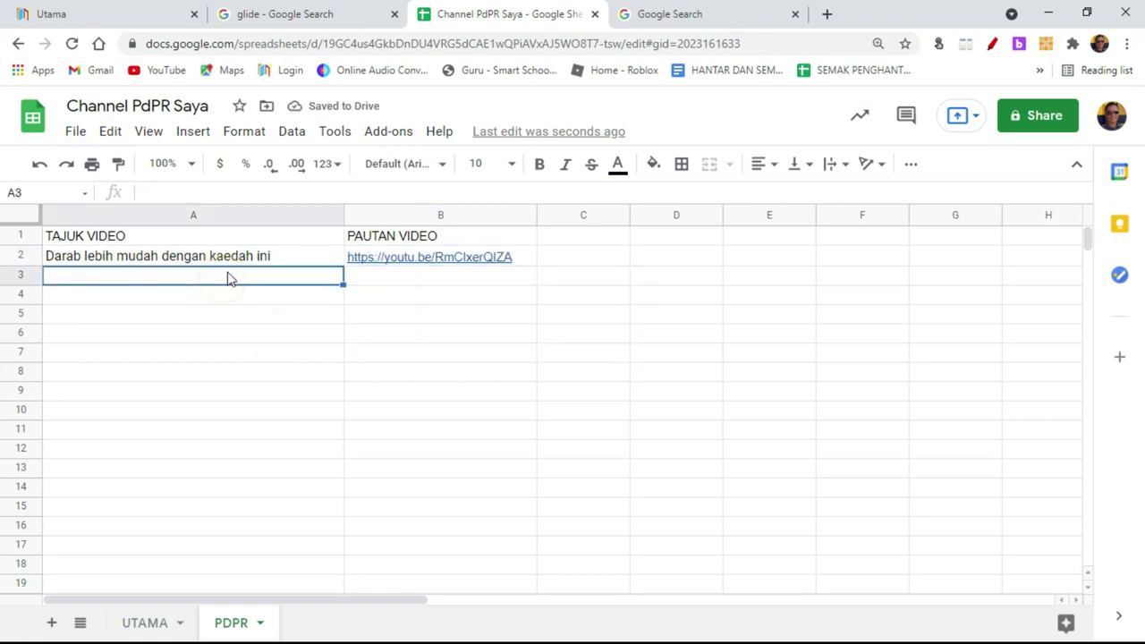
{"action": "left_click", "coordinate": [162, 265]}
{"action": "left_click", "coordinate": [179, 282]}
{"action": "left_click", "coordinate": [333, 13]}
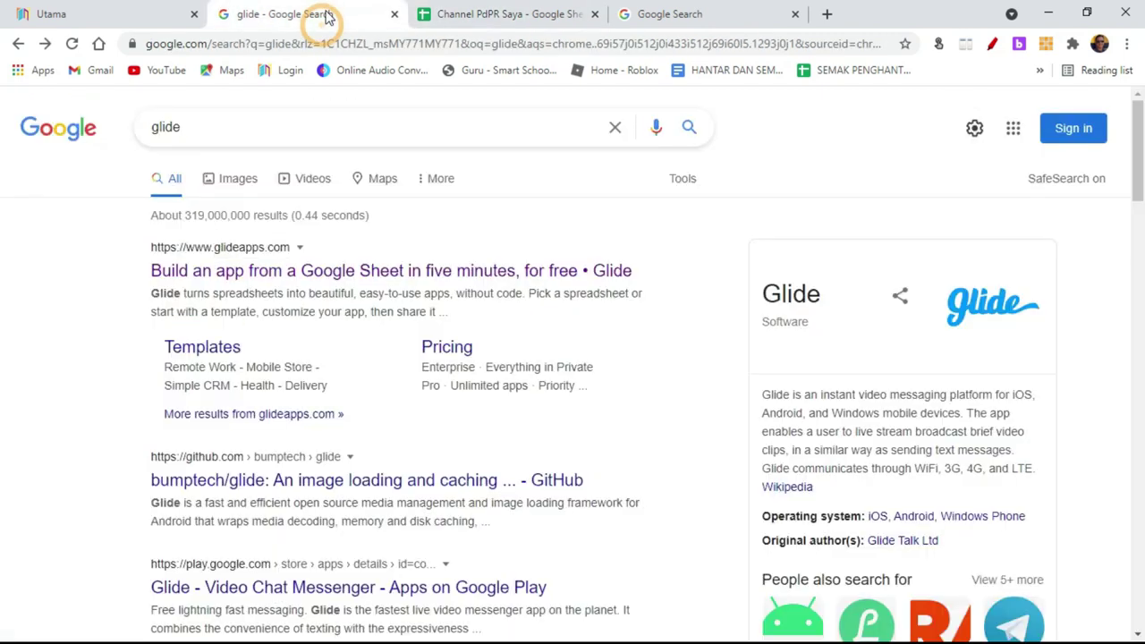
{"action": "left_click", "coordinate": [560, 11]}
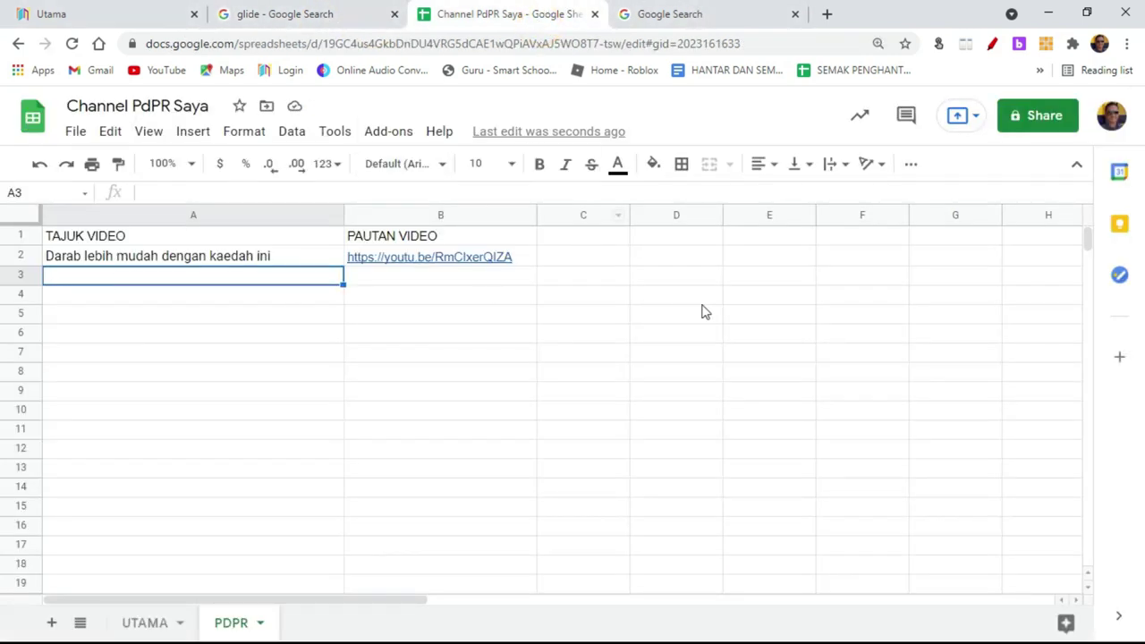
{"action": "left_click", "coordinate": [152, 623]}
{"action": "left_click", "coordinate": [237, 626]}
{"action": "left_click", "coordinate": [170, 626]}
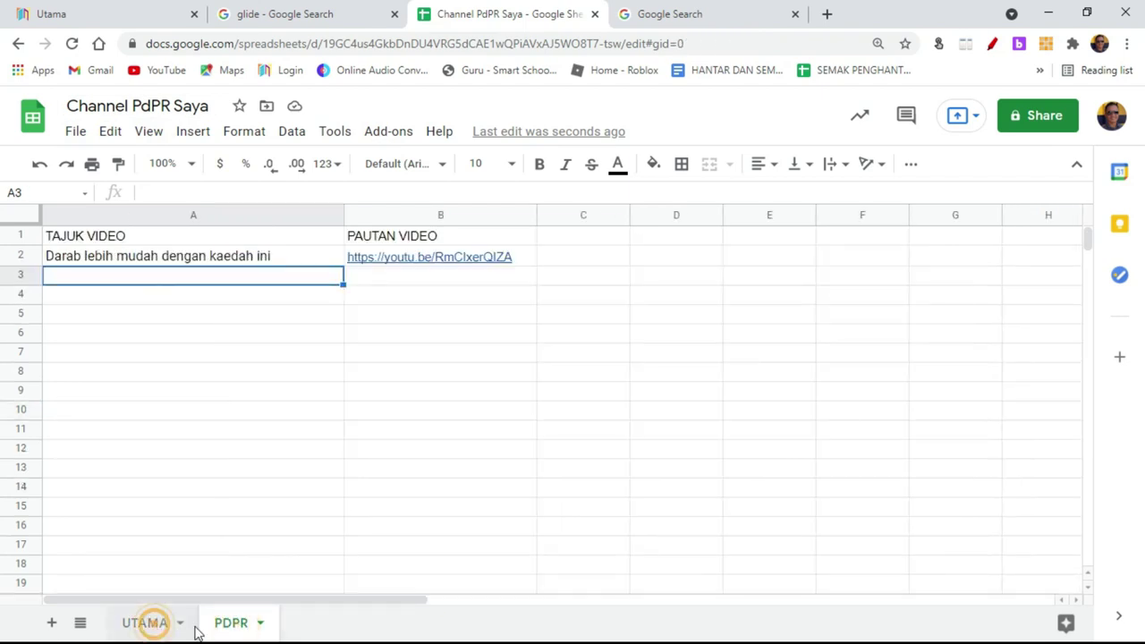
{"action": "left_click", "coordinate": [224, 627]}
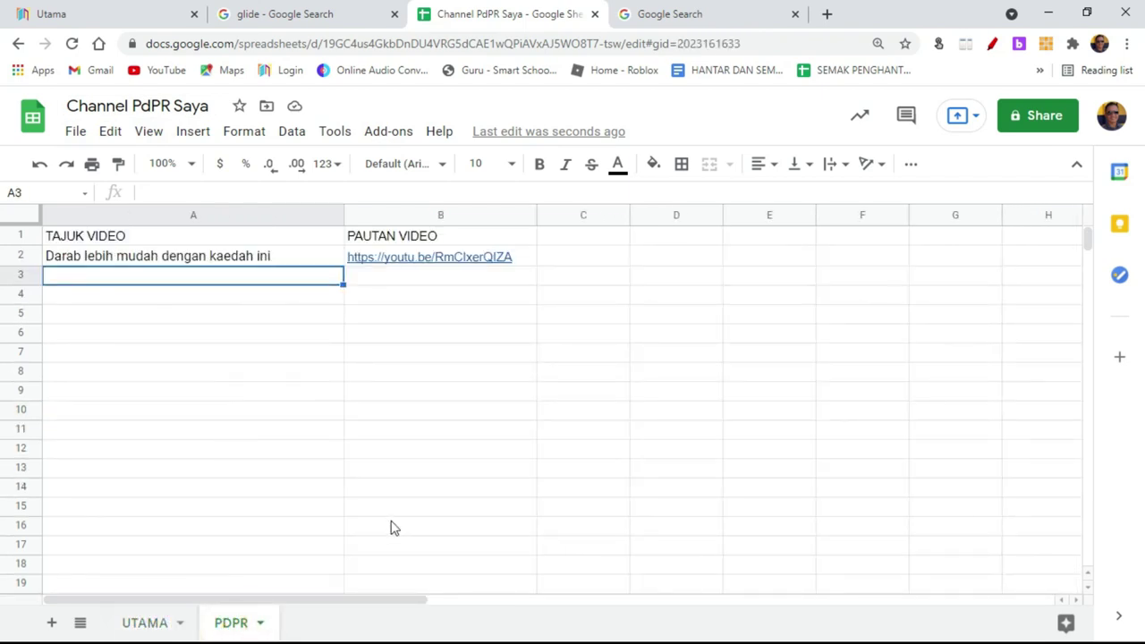
Open the Glide website from the Google search results and log in to reach My Apps.
{"action": "left_click", "coordinate": [286, 13]}
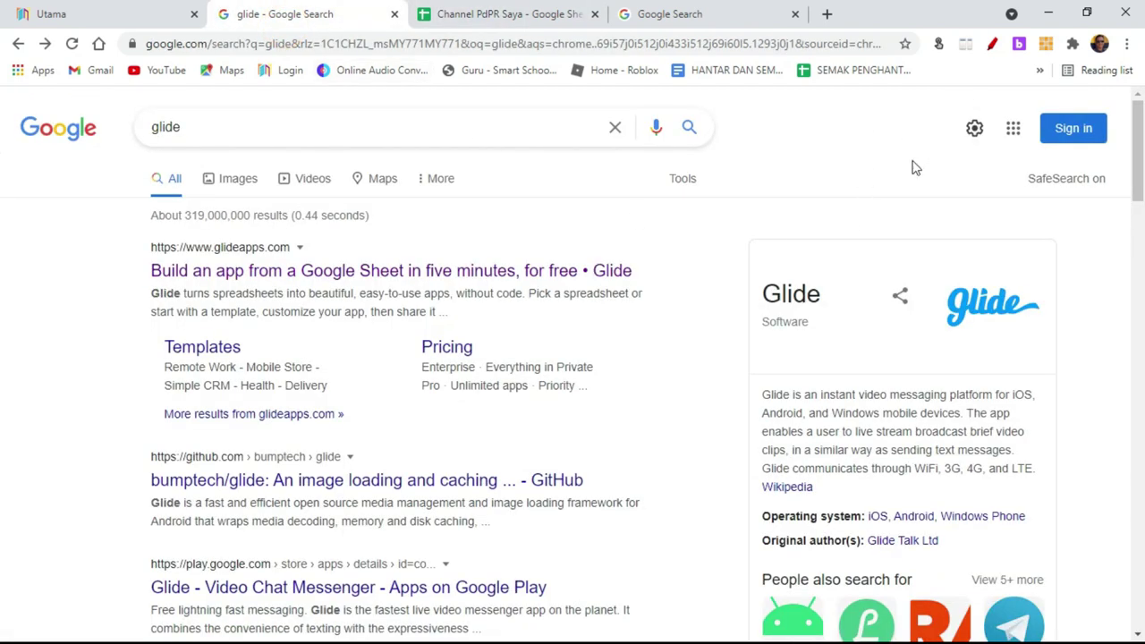
{"action": "left_click", "coordinate": [456, 268]}
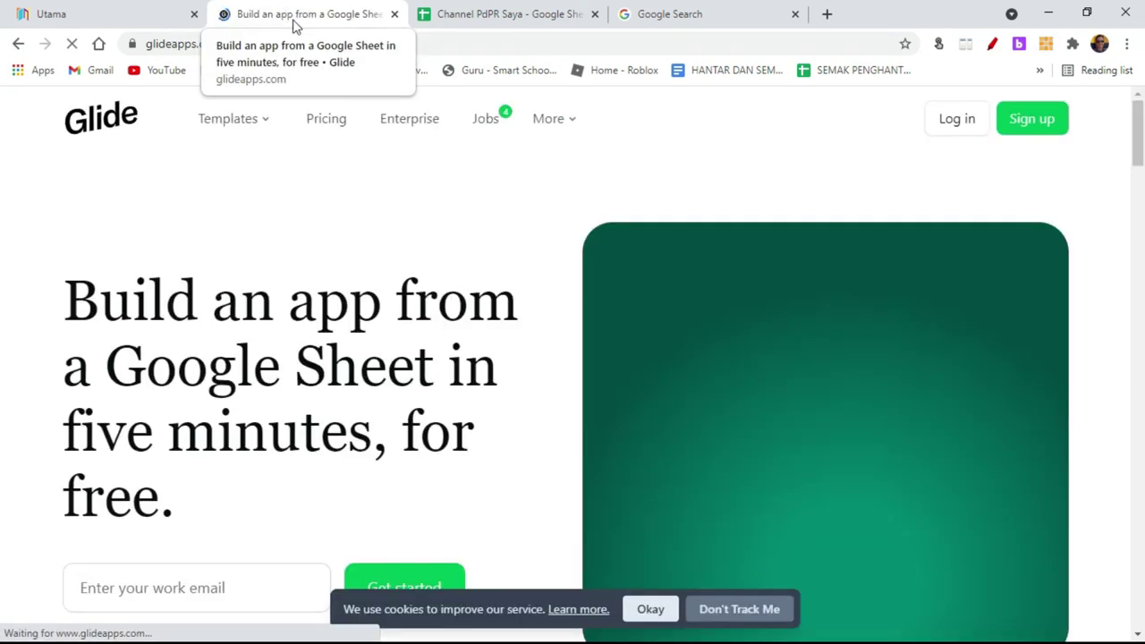
{"action": "left_click", "coordinate": [954, 134]}
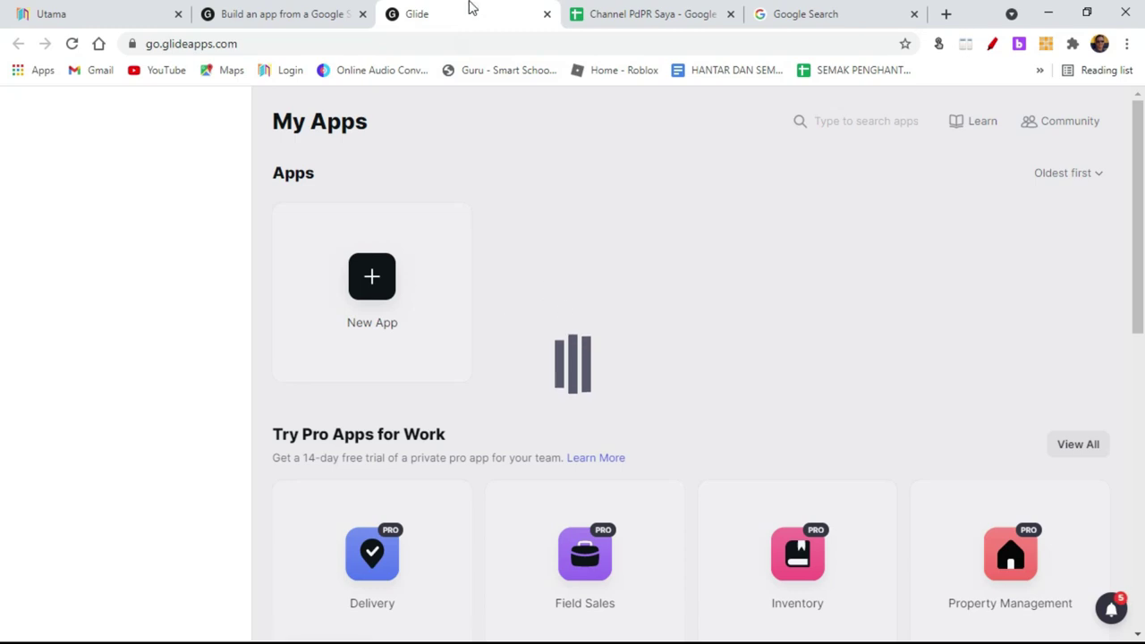
Create a new phone app named Channel PdPR Saya, taking the name from cell A2 of the UTAMA sheet.
{"action": "left_click", "coordinate": [382, 284]}
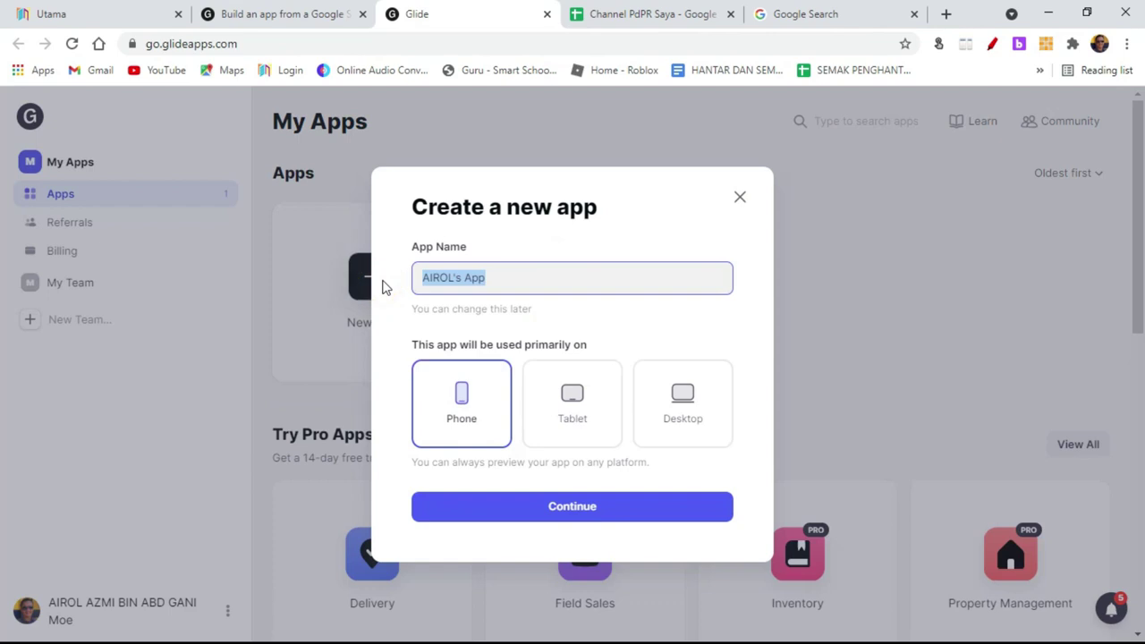
{"action": "left_click", "coordinate": [639, 16]}
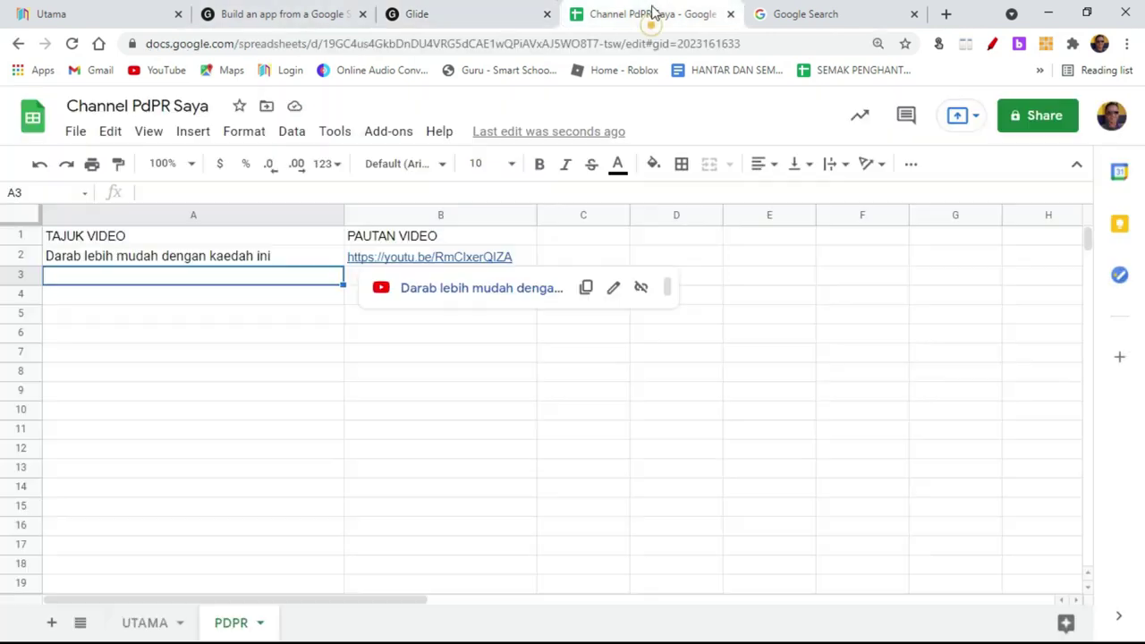
{"action": "left_click", "coordinate": [143, 621]}
{"action": "left_click", "coordinate": [169, 262]}
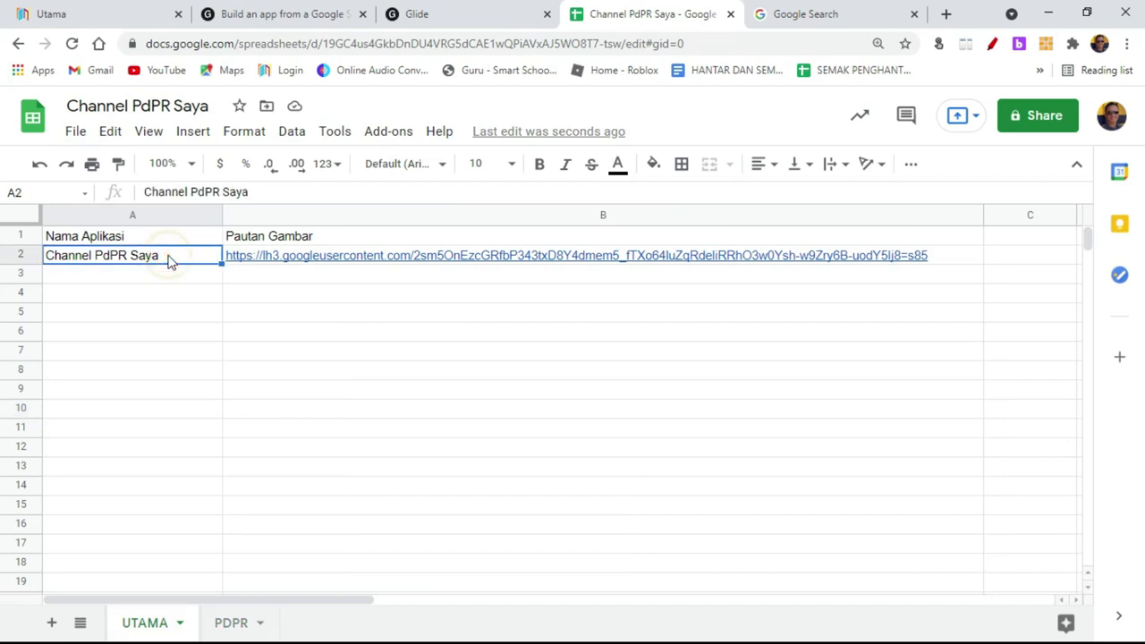
{"action": "left_click", "coordinate": [419, 14]}
{"action": "type", "text": "Channel PdPR Saya"}
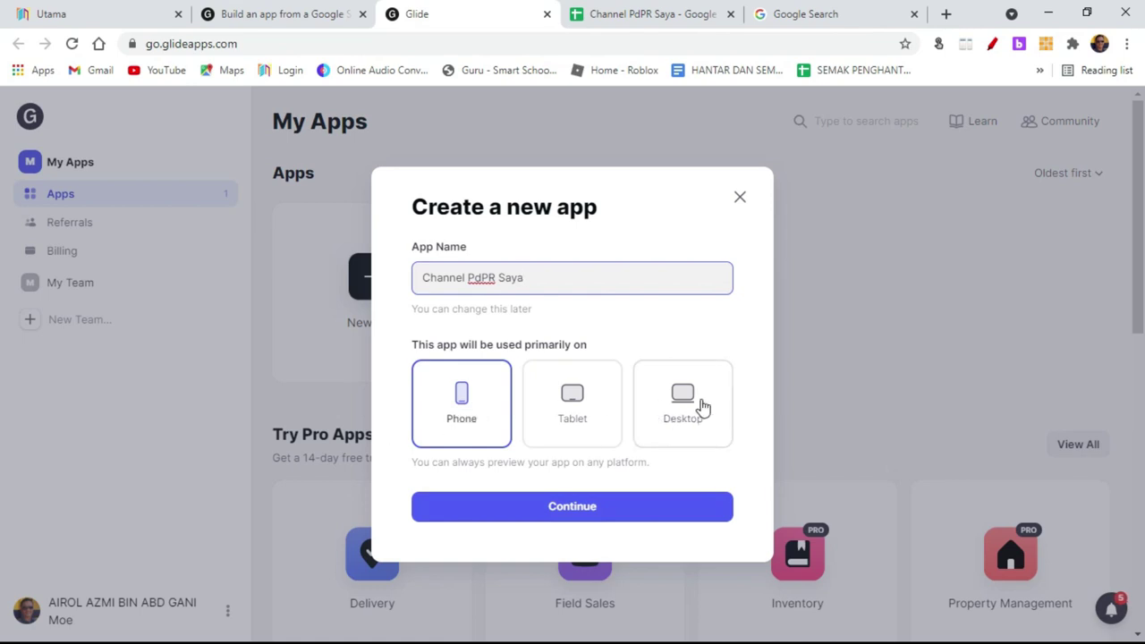
{"action": "left_click", "coordinate": [581, 506]}
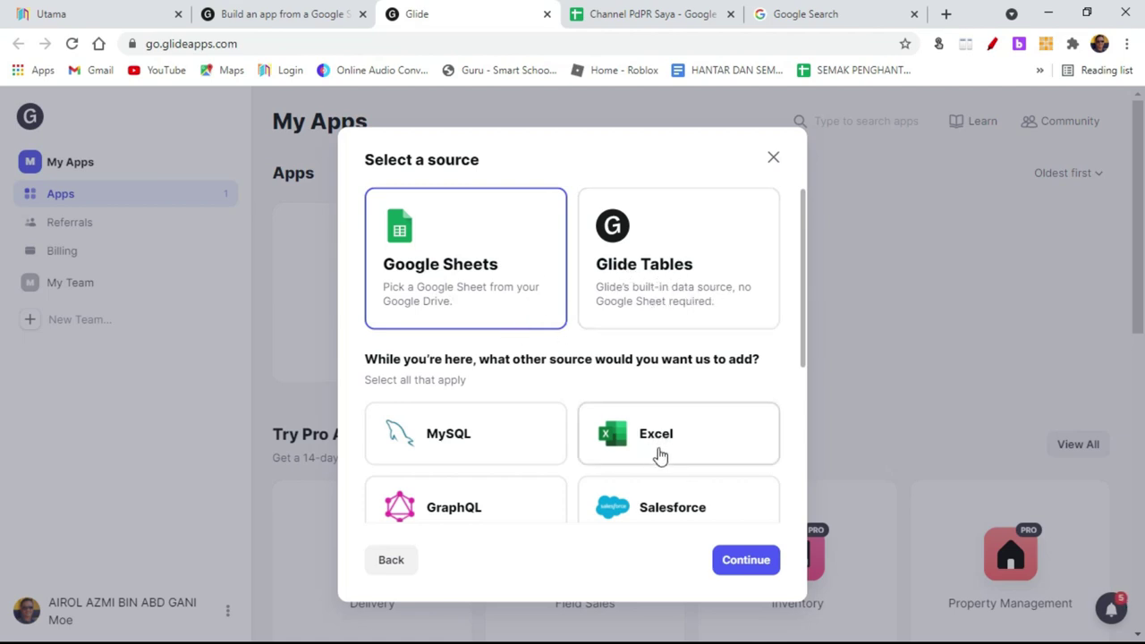
Use Google Sheets as the app's data source and select the Channel PdPR Saya spreadsheet.
{"action": "left_click", "coordinate": [738, 564]}
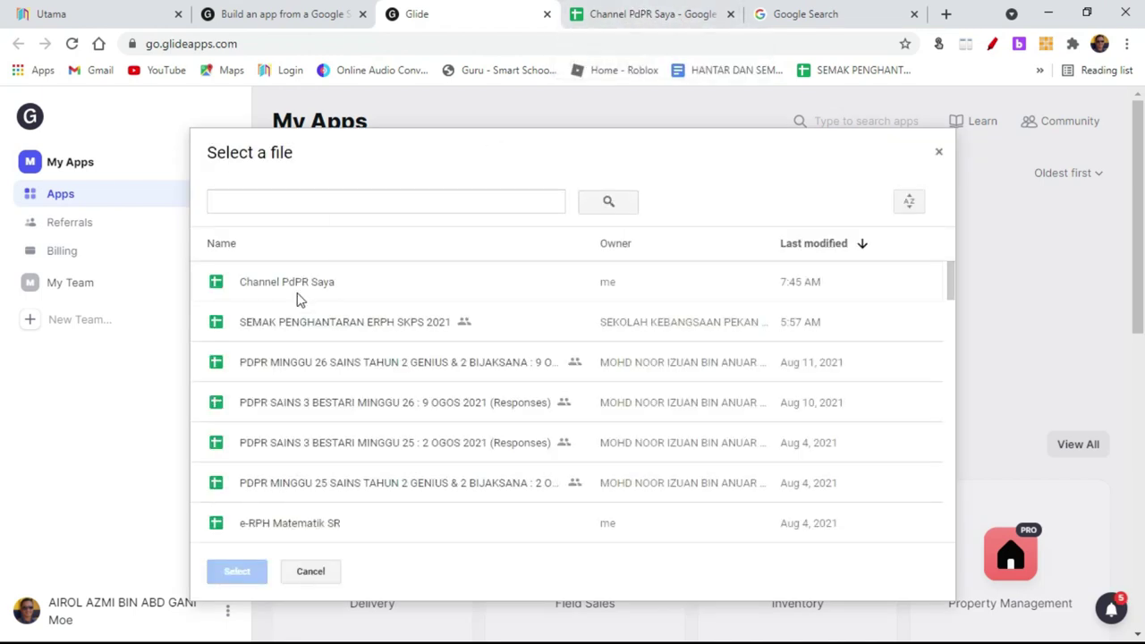
{"action": "left_click", "coordinate": [331, 294]}
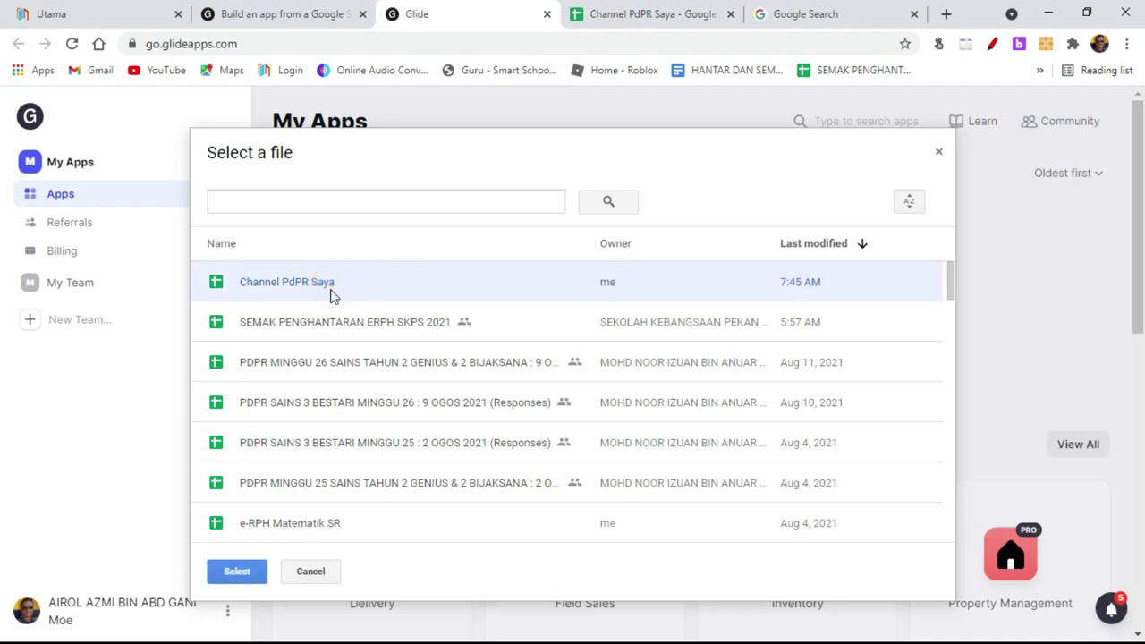
{"action": "left_click", "coordinate": [236, 572]}
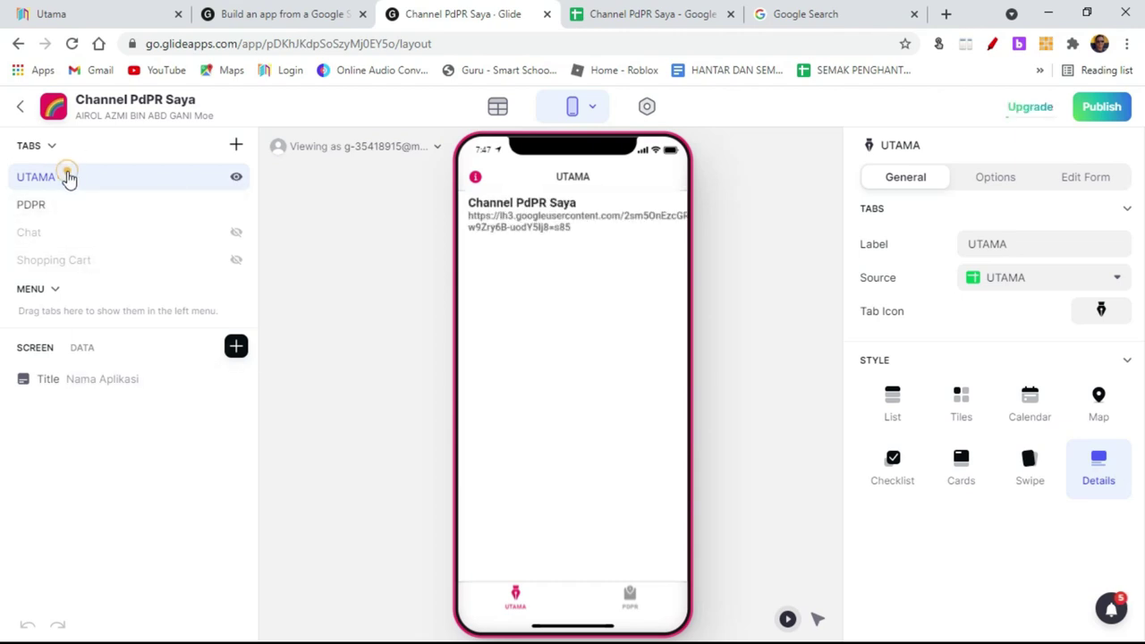
View the app's PDPR tab and compare the app's tabs with the sheets in the Channel PdPR Saya spreadsheet.
{"action": "left_click", "coordinate": [66, 211]}
{"action": "left_click", "coordinate": [642, 27]}
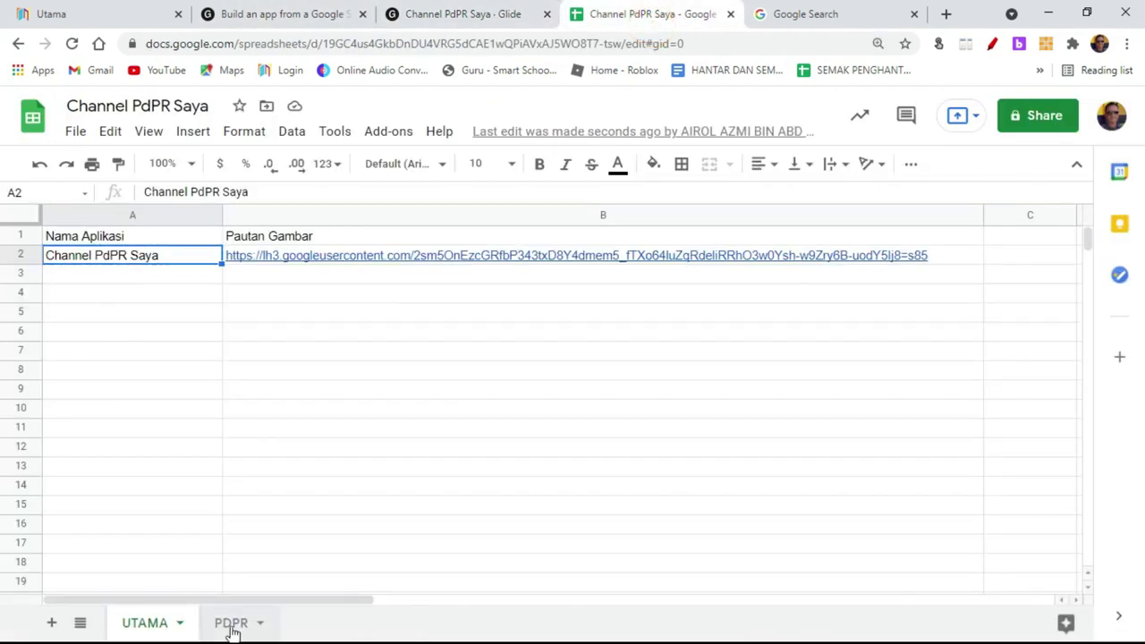
{"action": "left_click", "coordinate": [476, 13]}
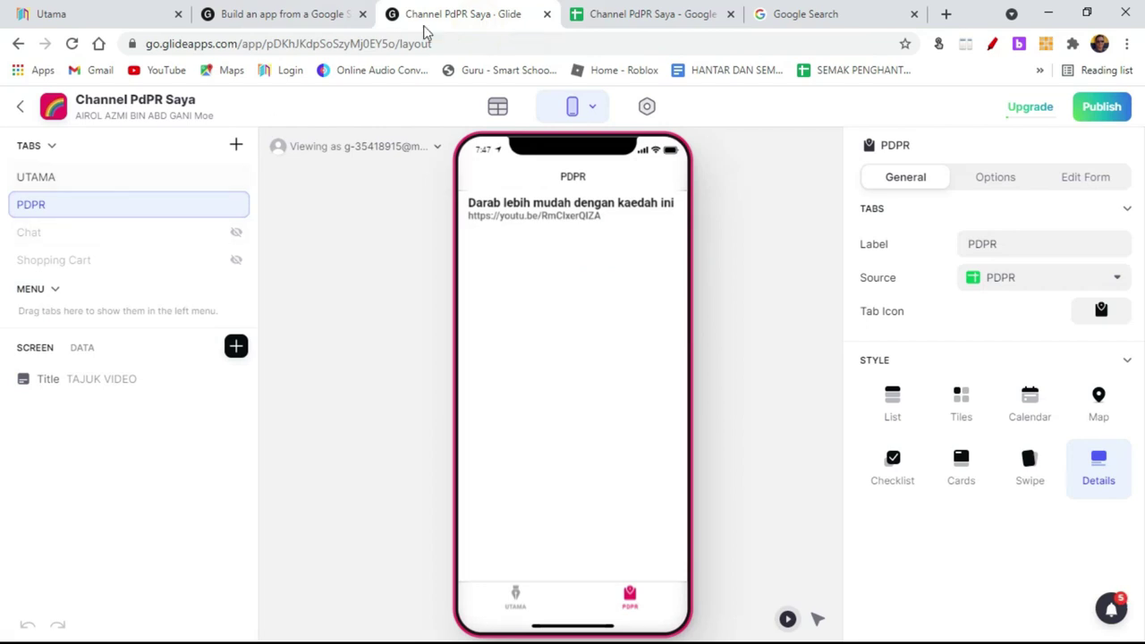
Switch to the Channel PdPR Saya spreadsheet and rename the PDPR sheet as VIDEO SAYA.
{"action": "left_click", "coordinate": [634, 13]}
{"action": "double_click", "coordinate": [231, 622]}
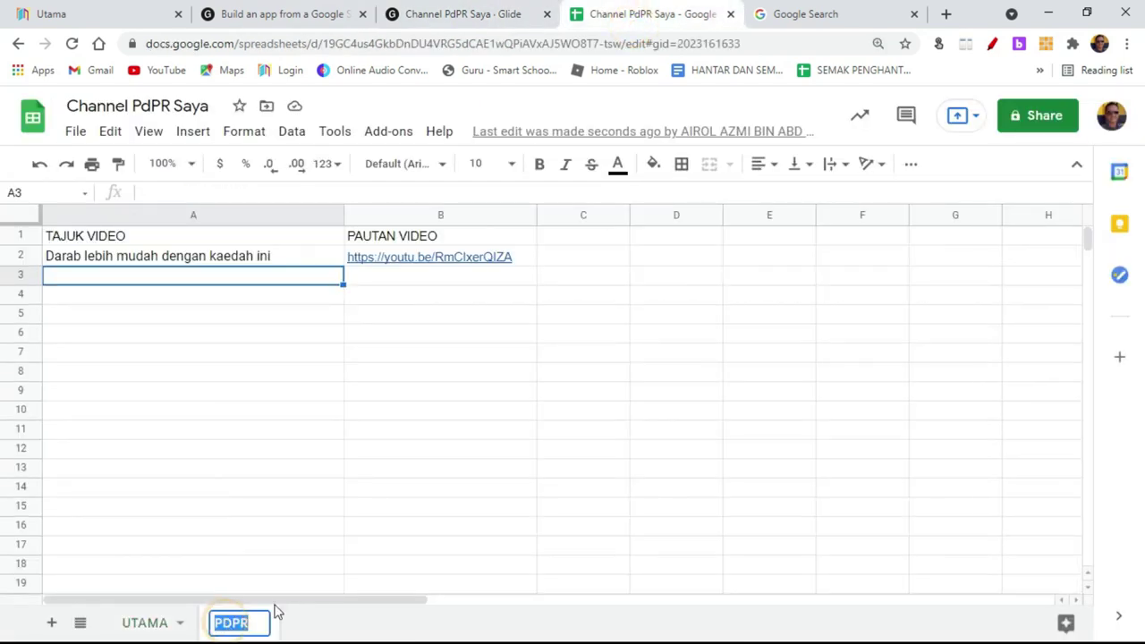
{"action": "type", "text": "video"}
{"action": "key", "text": "BackSpace"}
{"action": "key", "text": "BackSpace"}
{"action": "key", "text": "BackSpace"}
{"action": "key", "text": "BackSpace"}
{"action": "key", "text": "BackSpace"}
{"action": "type", "text": "VIDEO SAYA"}
{"action": "left_click_drag", "start_coordinate": [168, 505], "coordinate": [171, 467]}
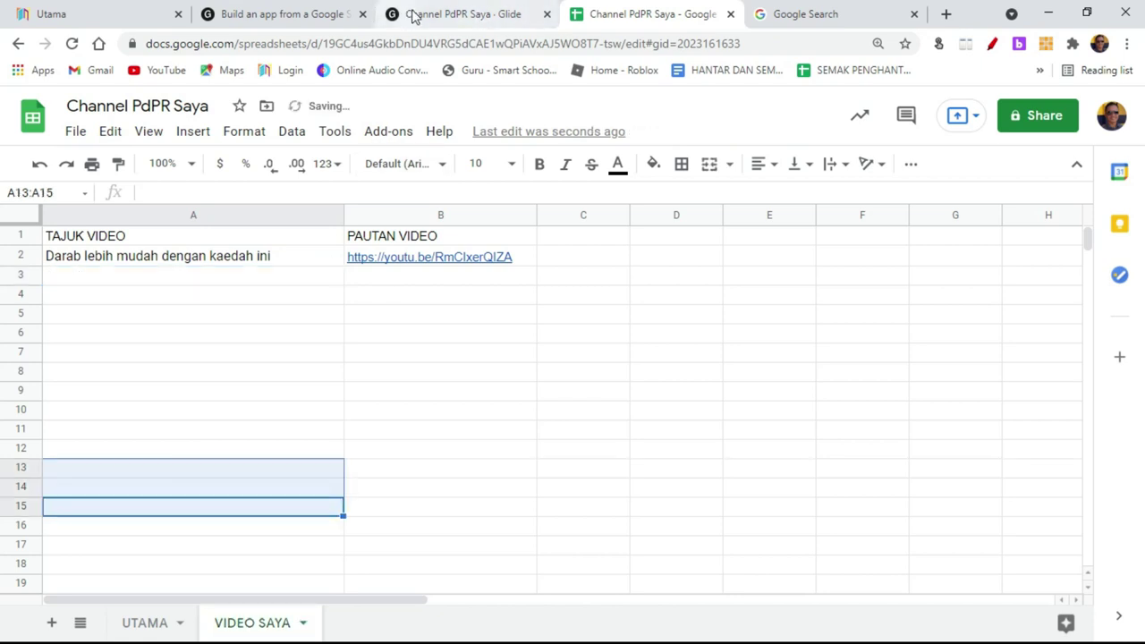
Return to Glide, check the PDPR tab's source, and reload the Channel PdPR Saya spreadsheet in the data editor.
{"action": "left_click", "coordinate": [414, 15]}
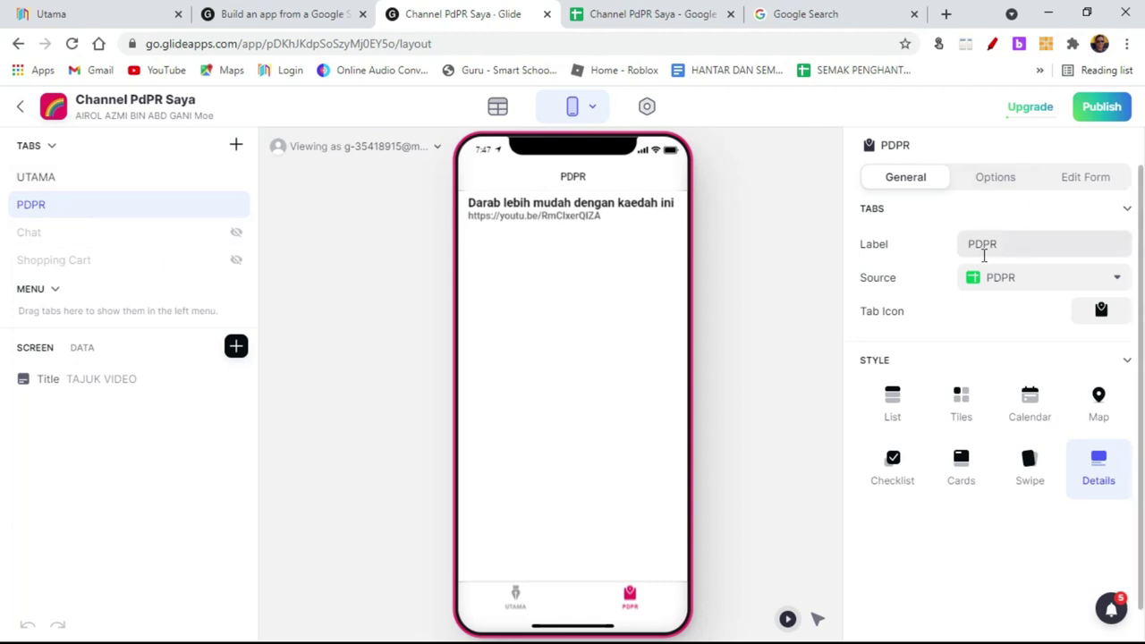
{"action": "left_click", "coordinate": [1009, 292]}
{"action": "left_click", "coordinate": [1011, 289]}
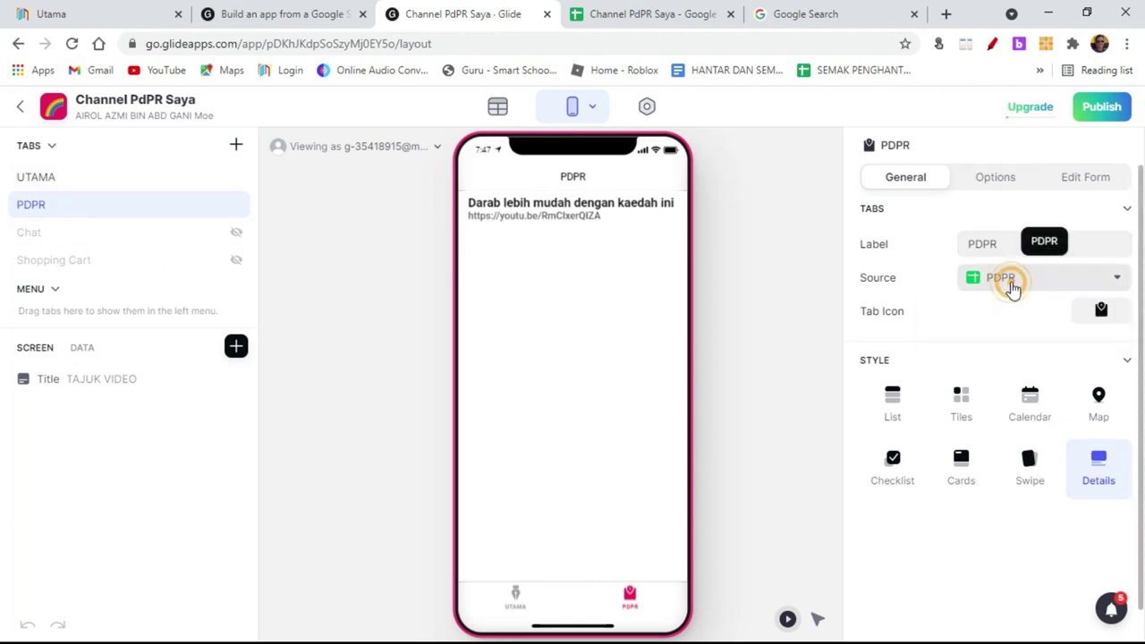
{"action": "left_click", "coordinate": [503, 110]}
{"action": "left_click", "coordinate": [235, 616]}
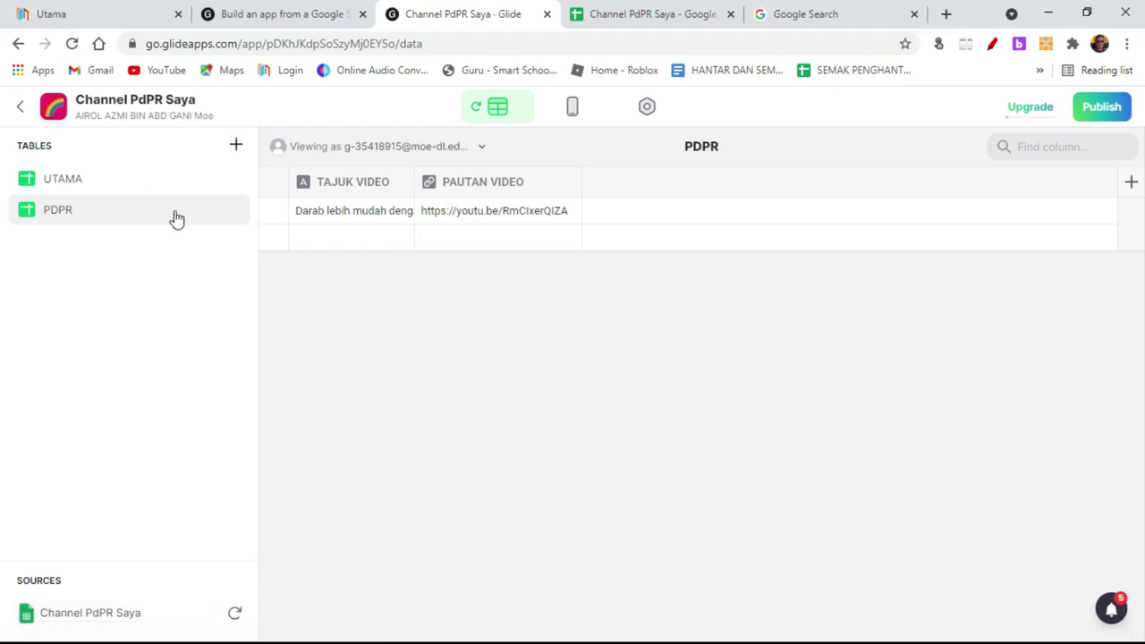
Compare the spreadsheet's sheet names with the app's table names and sync the app data again.
{"action": "left_click", "coordinate": [313, 16]}
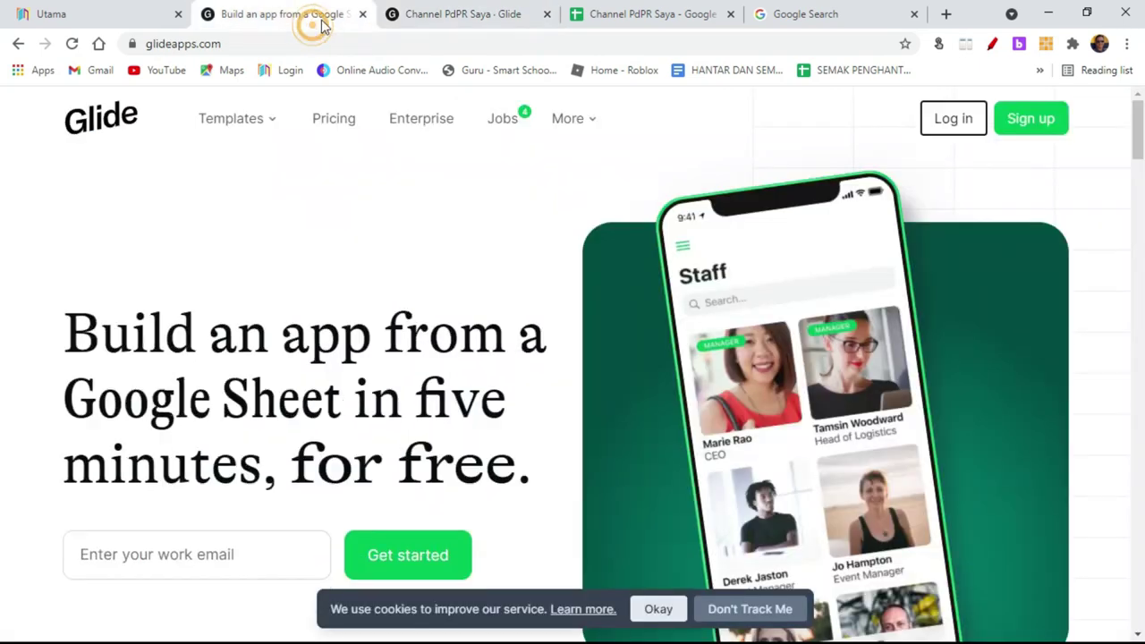
{"action": "left_click", "coordinate": [458, 15]}
{"action": "left_click", "coordinate": [618, 14]}
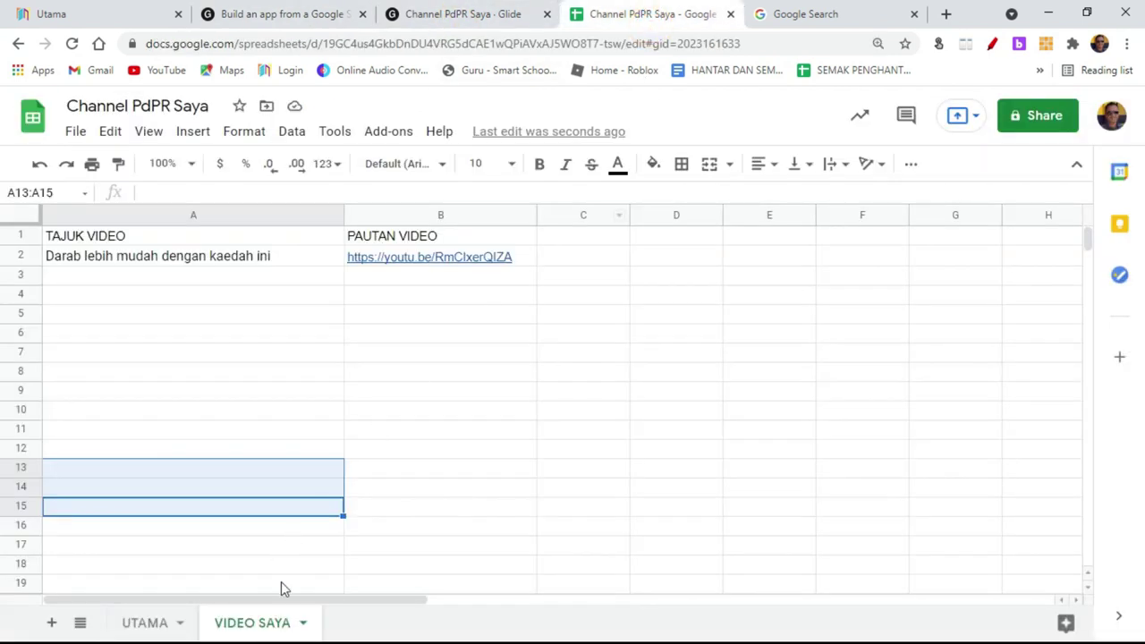
{"action": "left_click", "coordinate": [458, 14]}
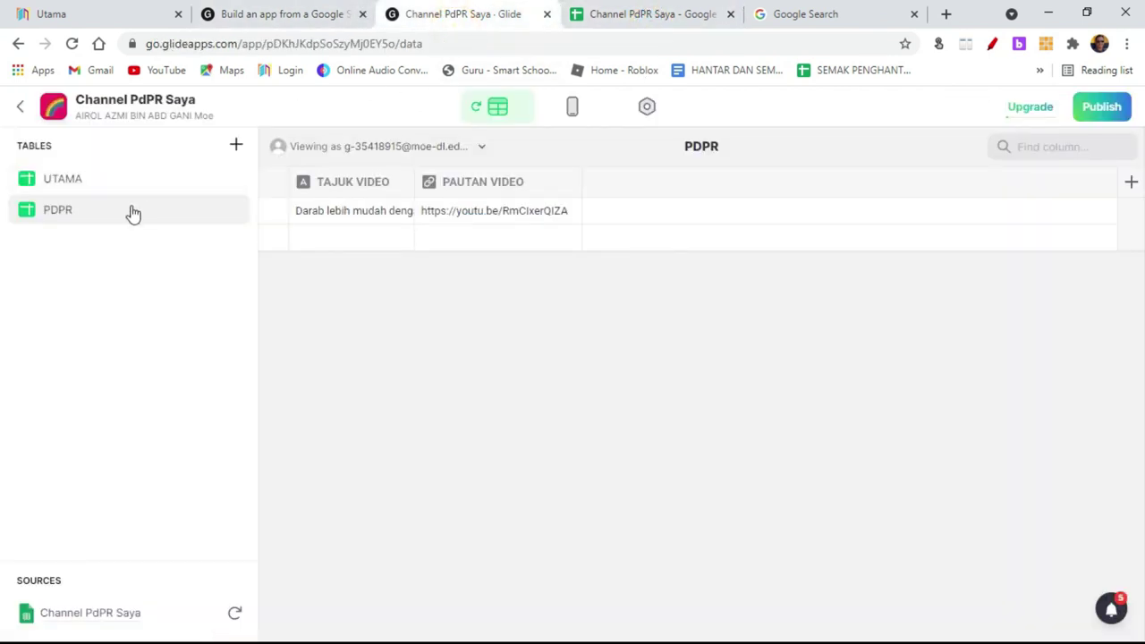
{"action": "left_click", "coordinate": [476, 108]}
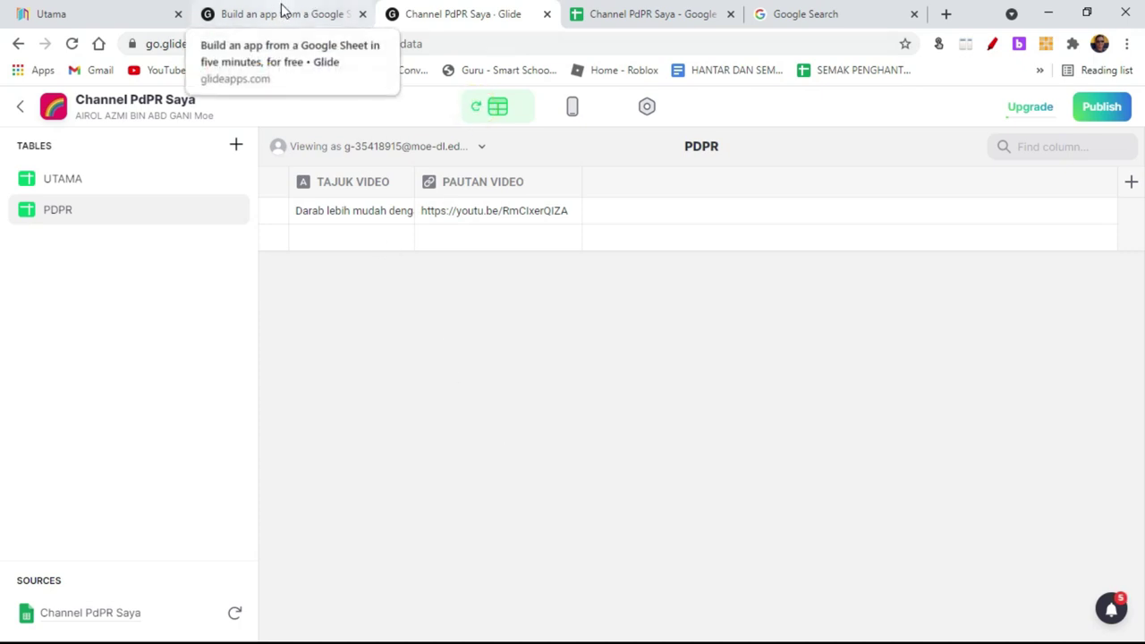
Replace the Title component on the app's UTAMA tab with a Text component showing Nama Aplikasi.
{"action": "left_click", "coordinate": [574, 111]}
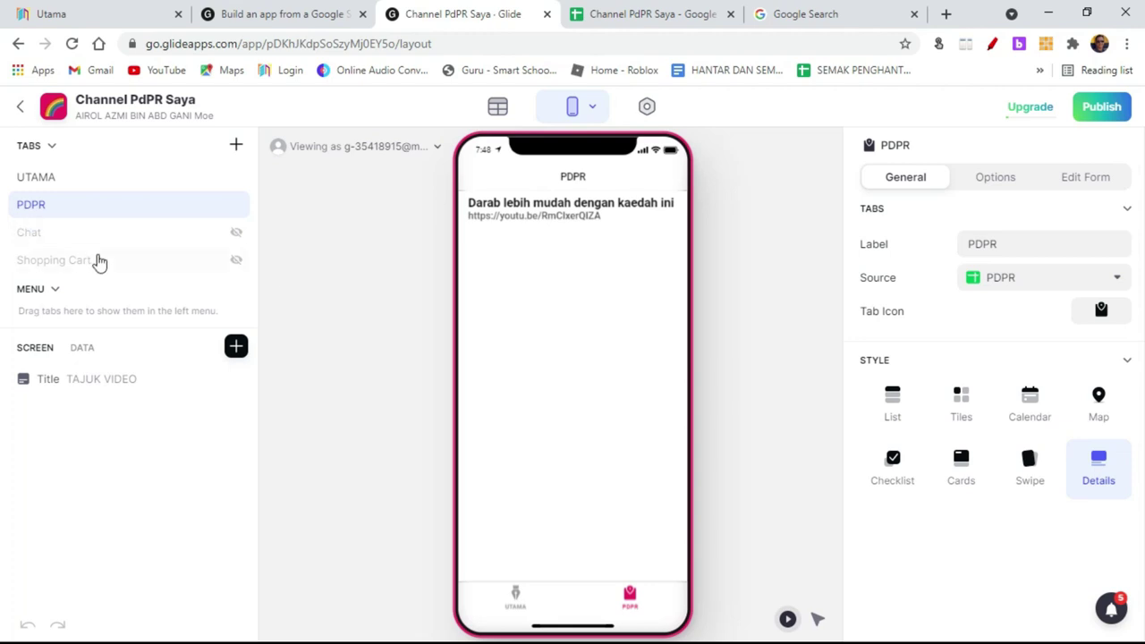
{"action": "left_click", "coordinate": [61, 179]}
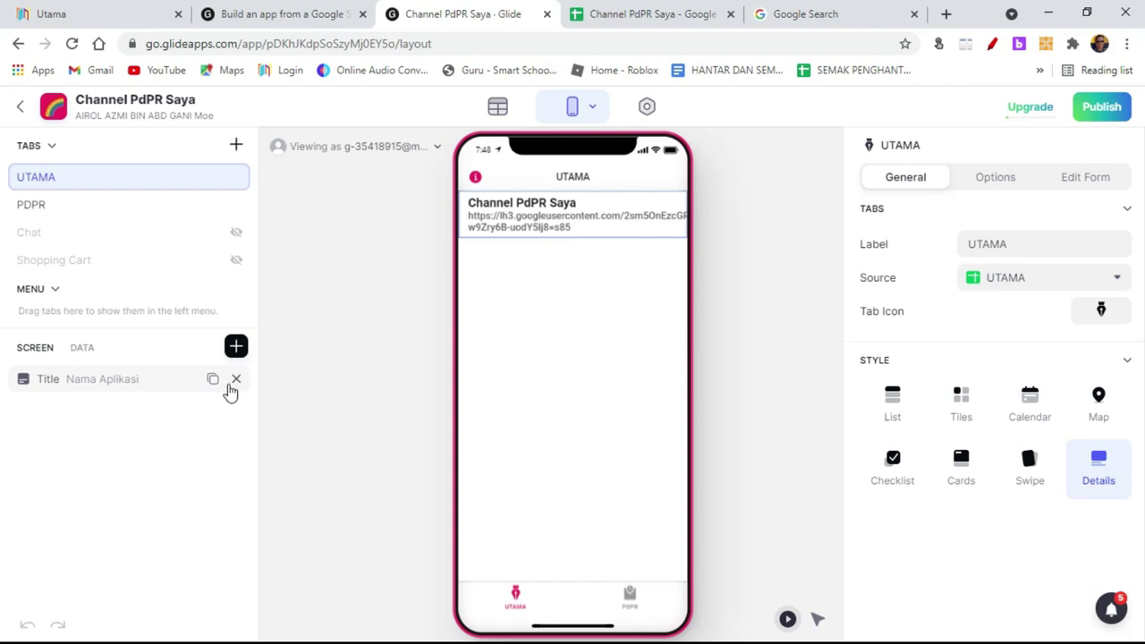
{"action": "left_click", "coordinate": [235, 379]}
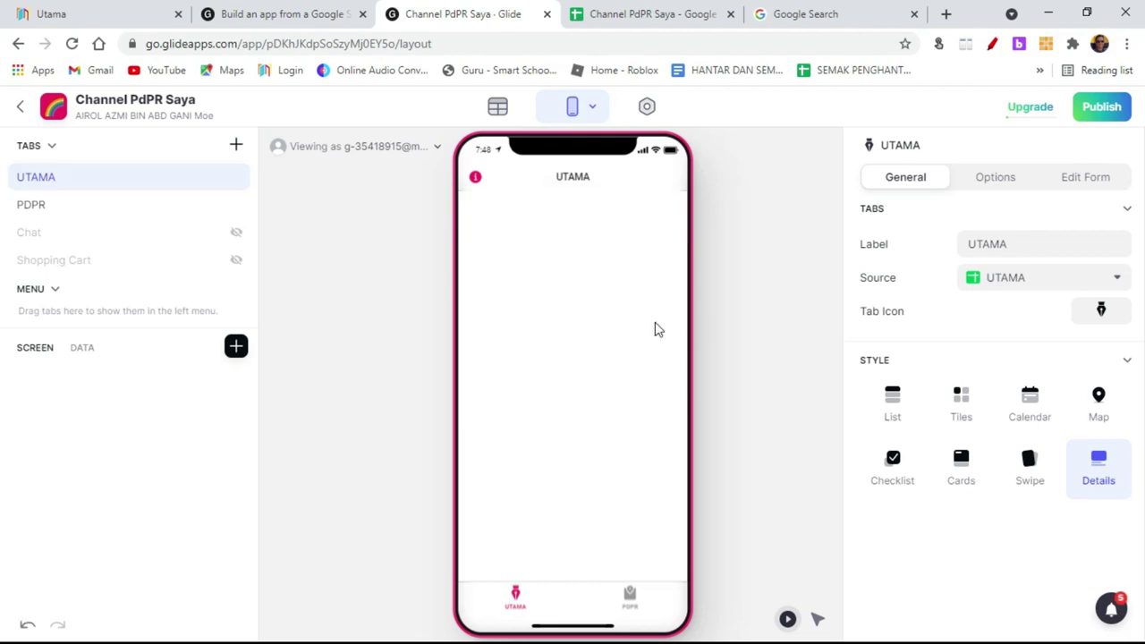
{"action": "left_click", "coordinate": [236, 347]}
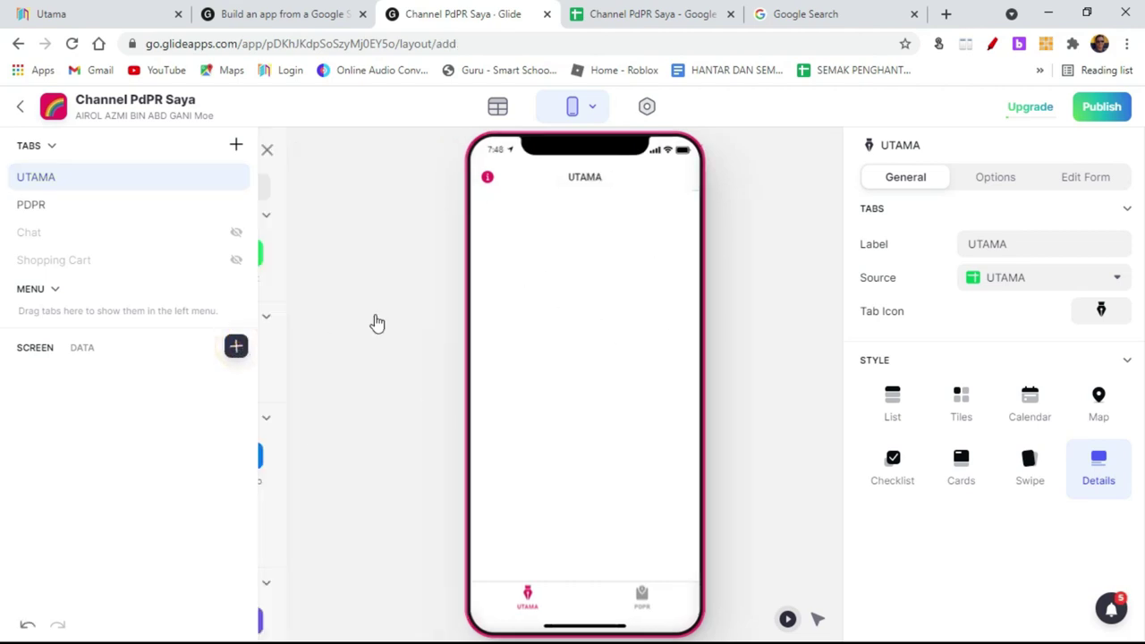
{"action": "left_click", "coordinate": [483, 268]}
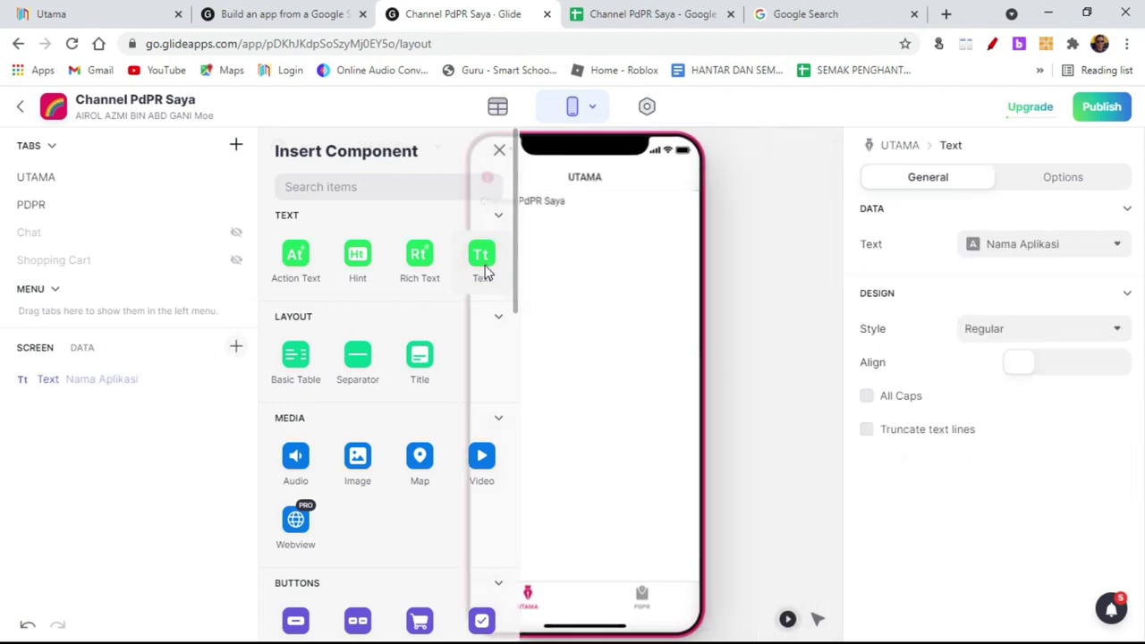
Check the Nama Aplikasi entry in the spreadsheet's UTAMA sheet against the app's text component.
{"action": "left_click", "coordinate": [657, 13]}
{"action": "left_click", "coordinate": [133, 266]}
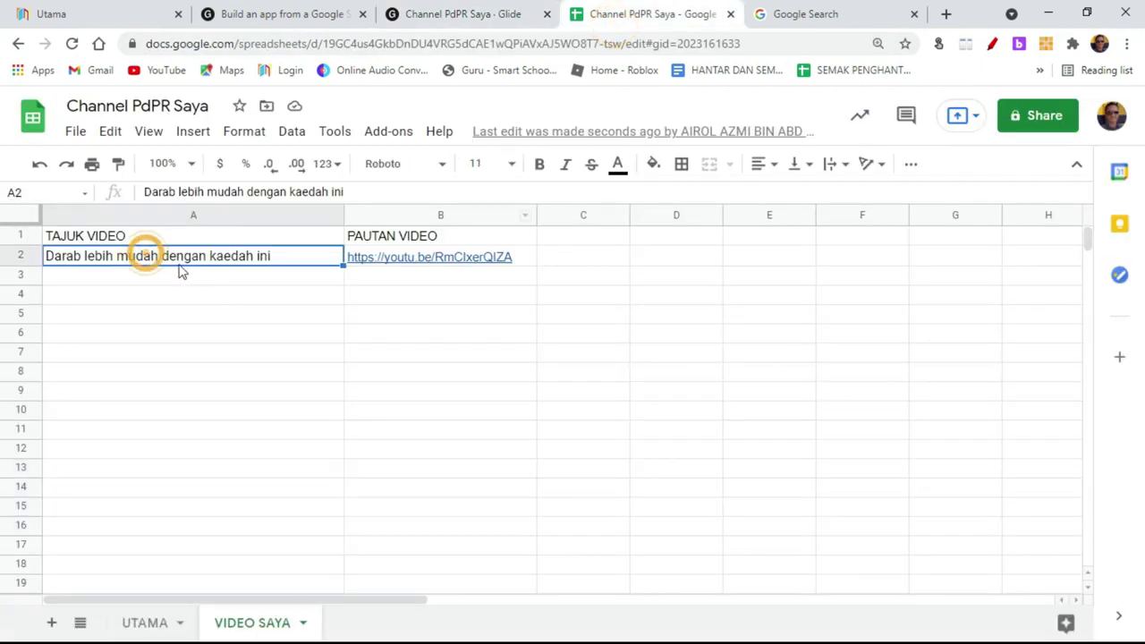
{"action": "left_click", "coordinate": [145, 621]}
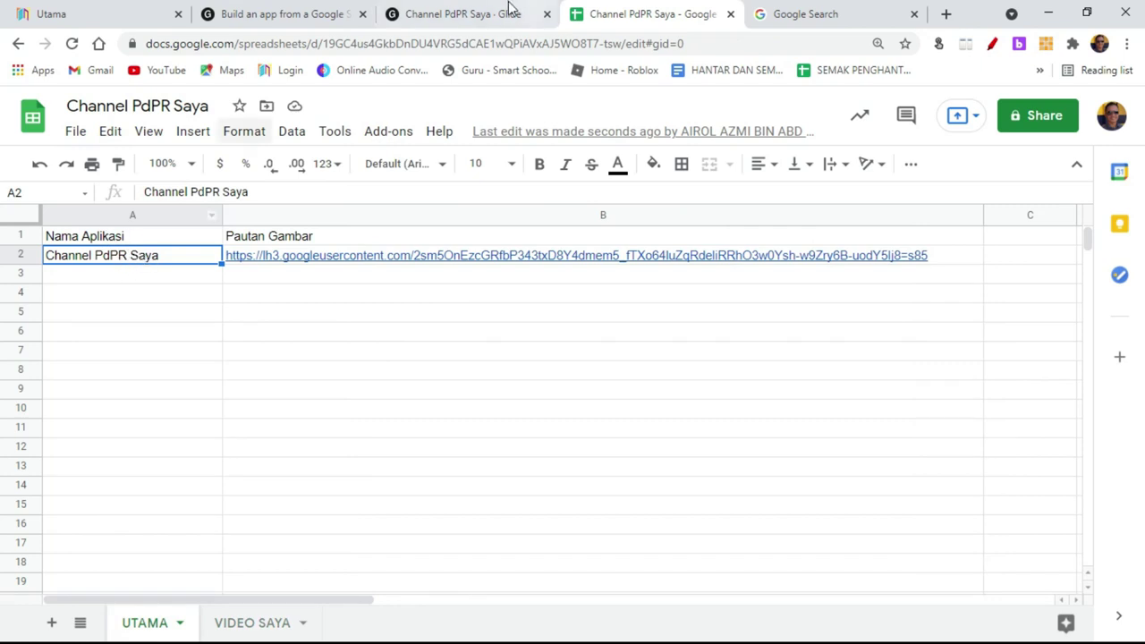
{"action": "left_click", "coordinate": [474, 13]}
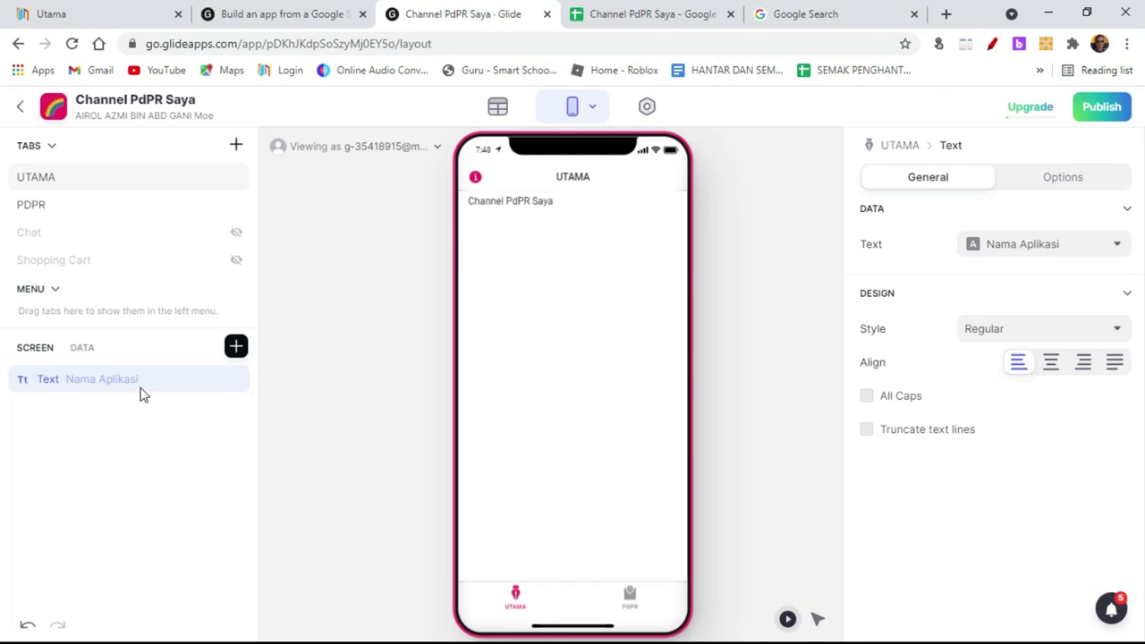
Center the Nama Aplikasi text in Headline 1 style, trying All Caps but leaving it off.
{"action": "left_click", "coordinate": [1048, 366]}
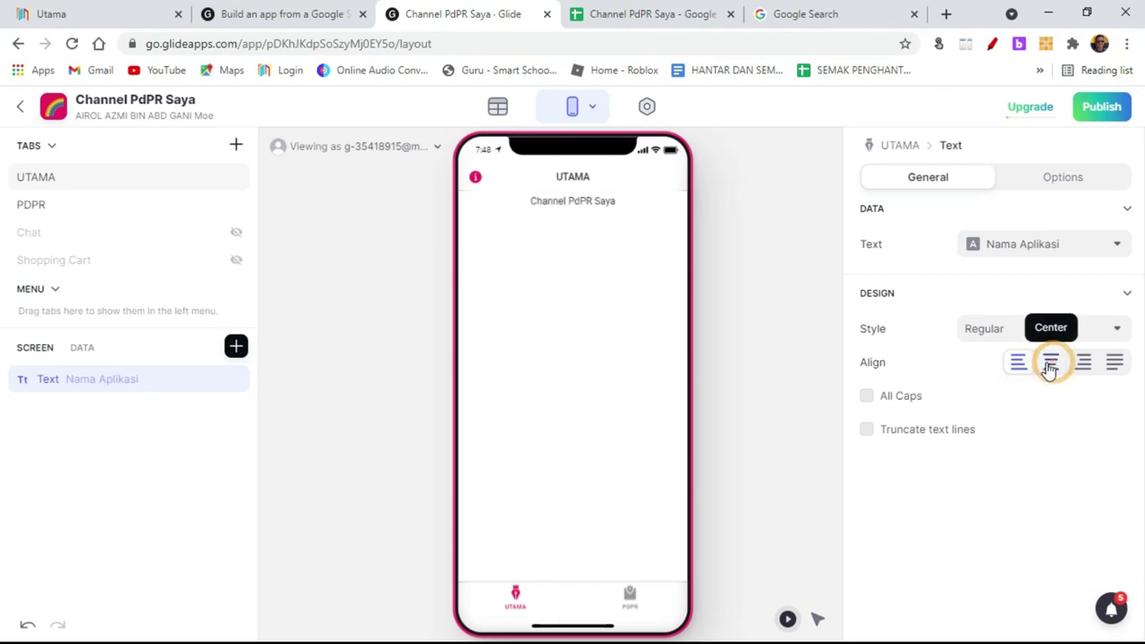
{"action": "left_click", "coordinate": [1041, 327]}
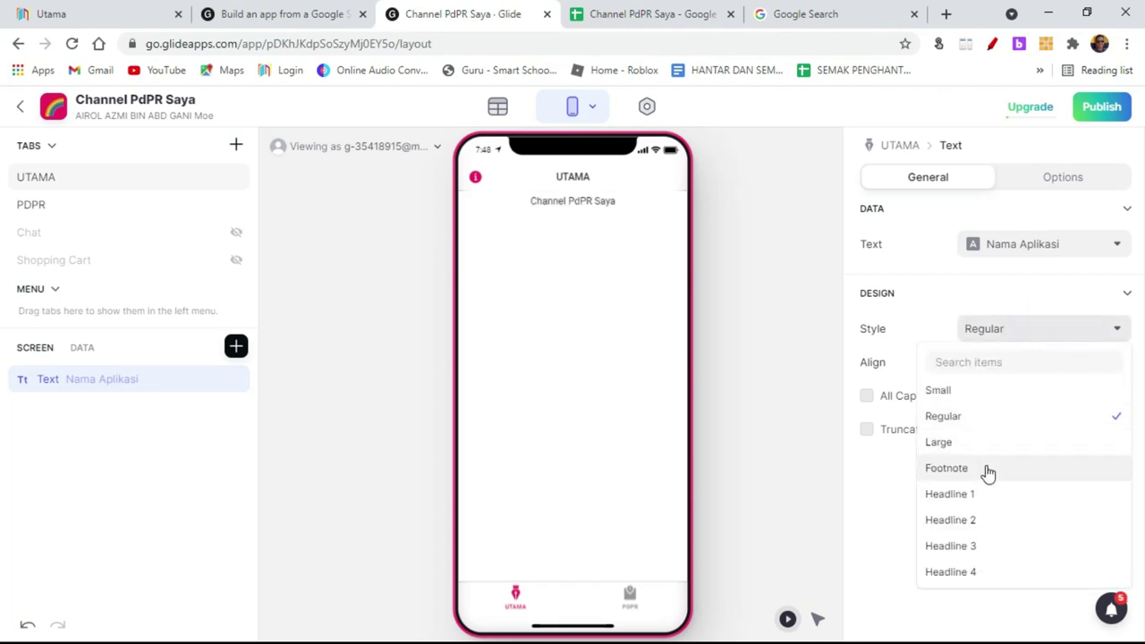
{"action": "left_click", "coordinate": [982, 499]}
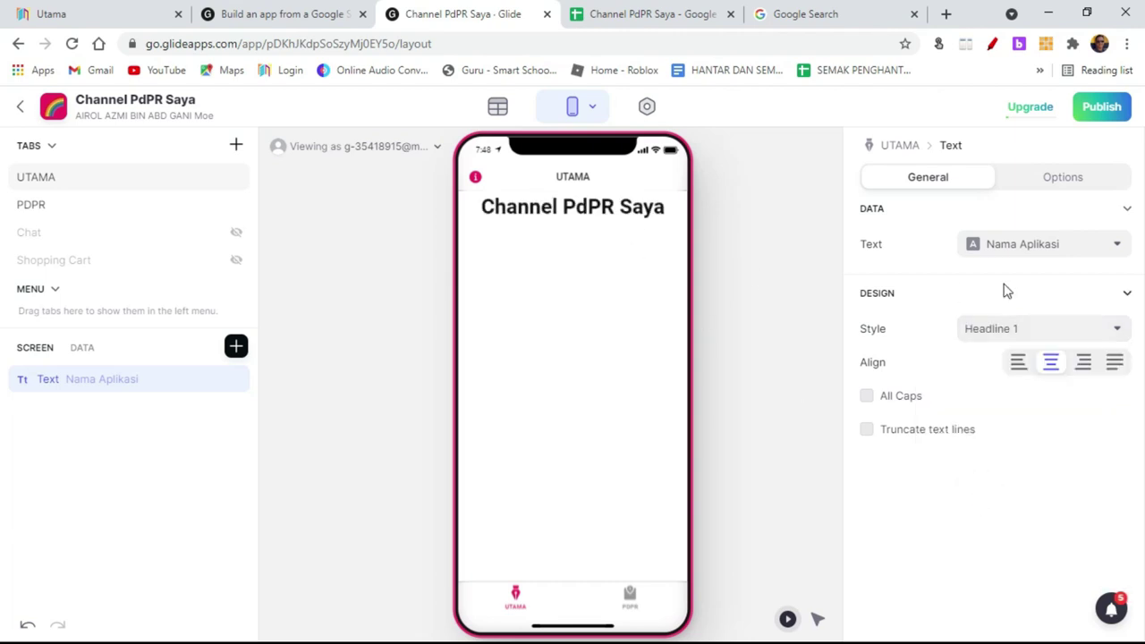
{"action": "left_click", "coordinate": [901, 401]}
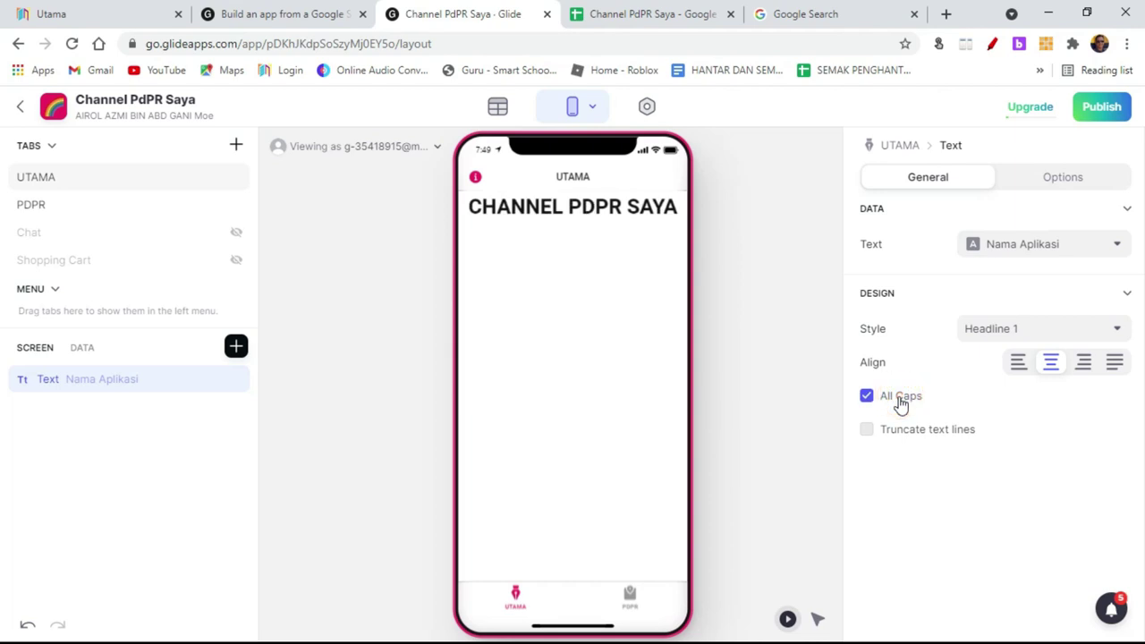
{"action": "left_click", "coordinate": [900, 400]}
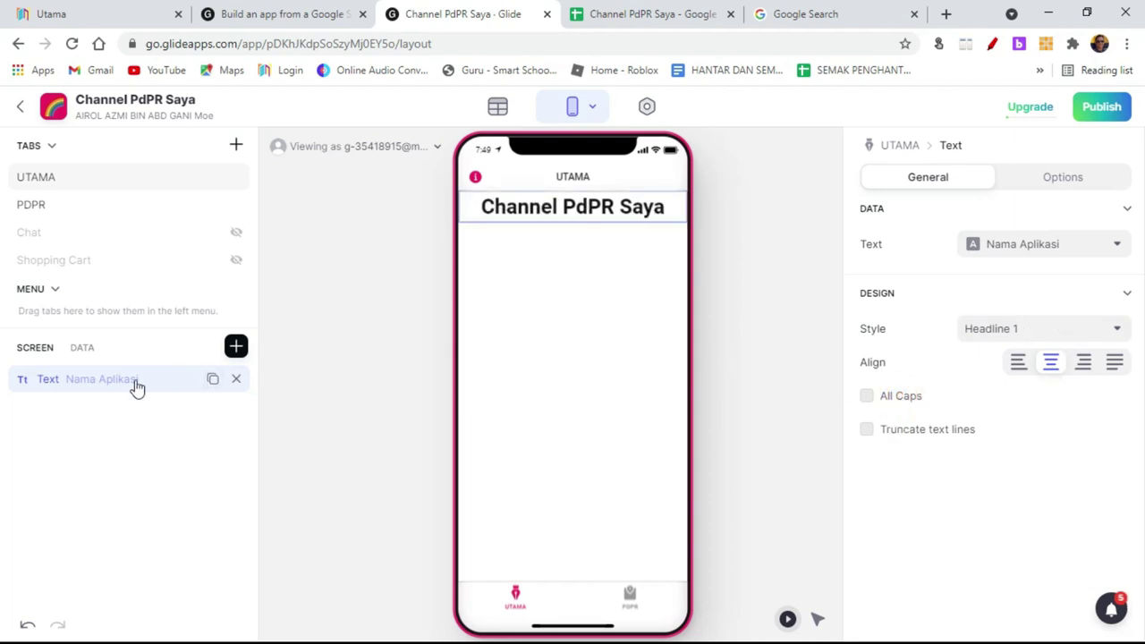
Review the UTAMA sheet's columns in the spreadsheet and close the extra Glide homepage browser tab.
{"action": "left_click", "coordinate": [236, 348]}
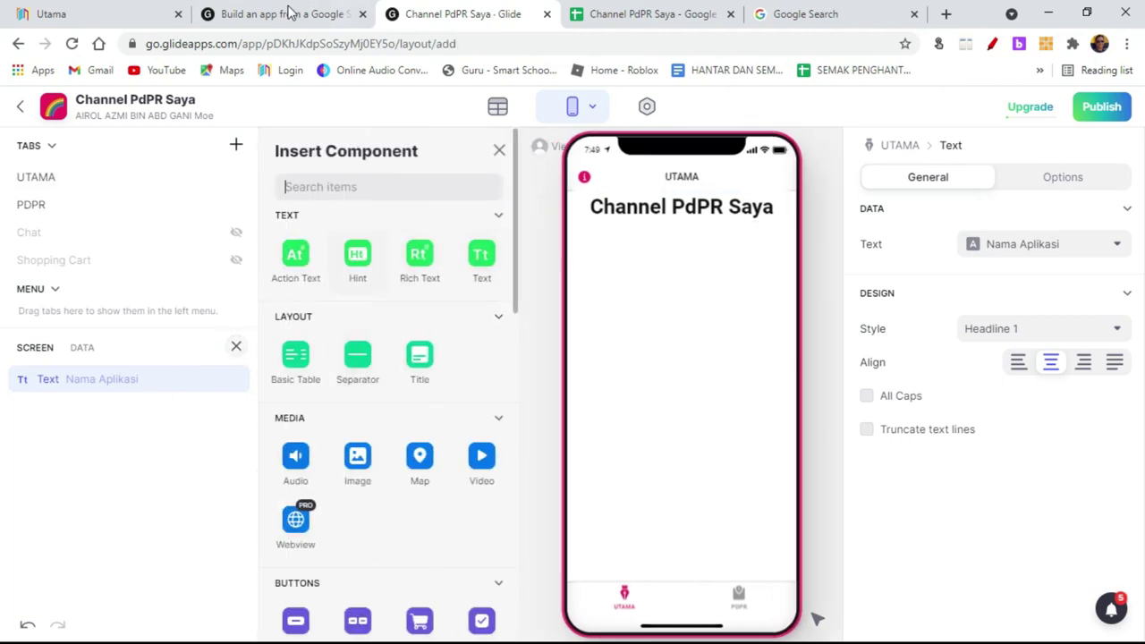
{"action": "left_click", "coordinate": [288, 11]}
{"action": "left_click", "coordinate": [621, 16]}
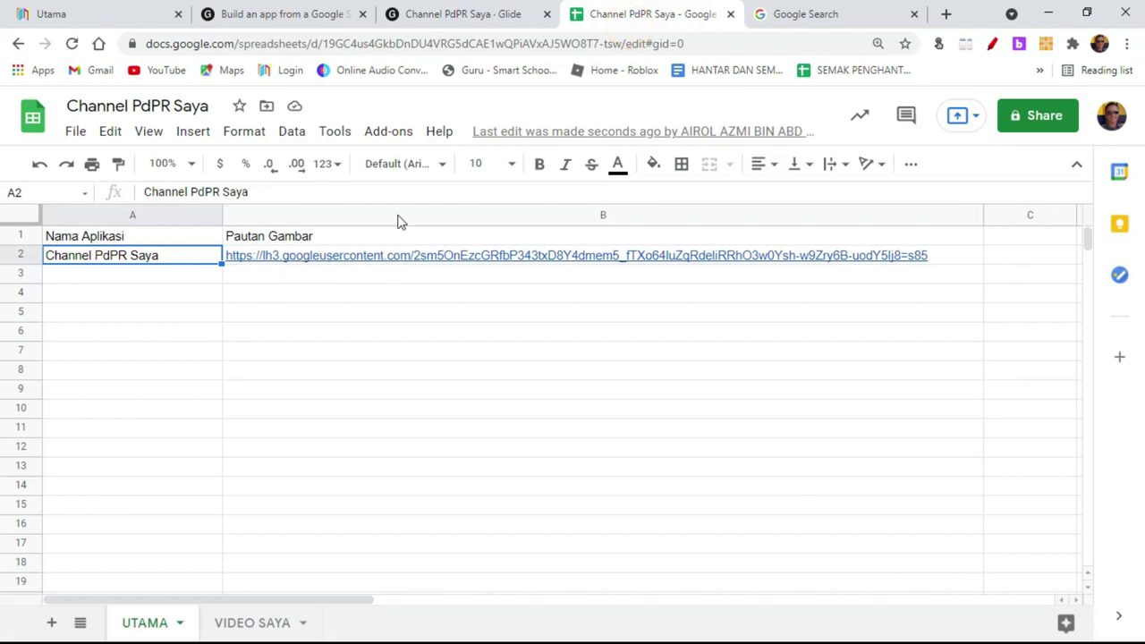
{"action": "left_click", "coordinate": [231, 22]}
{"action": "left_click", "coordinate": [456, 7]}
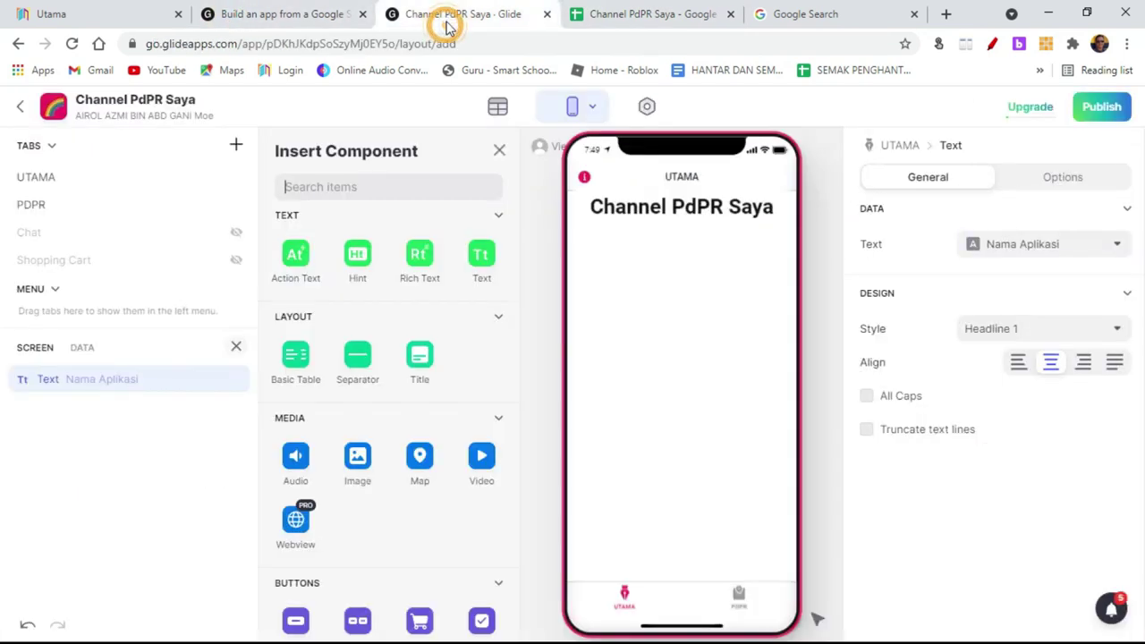
{"action": "left_click", "coordinate": [362, 14]}
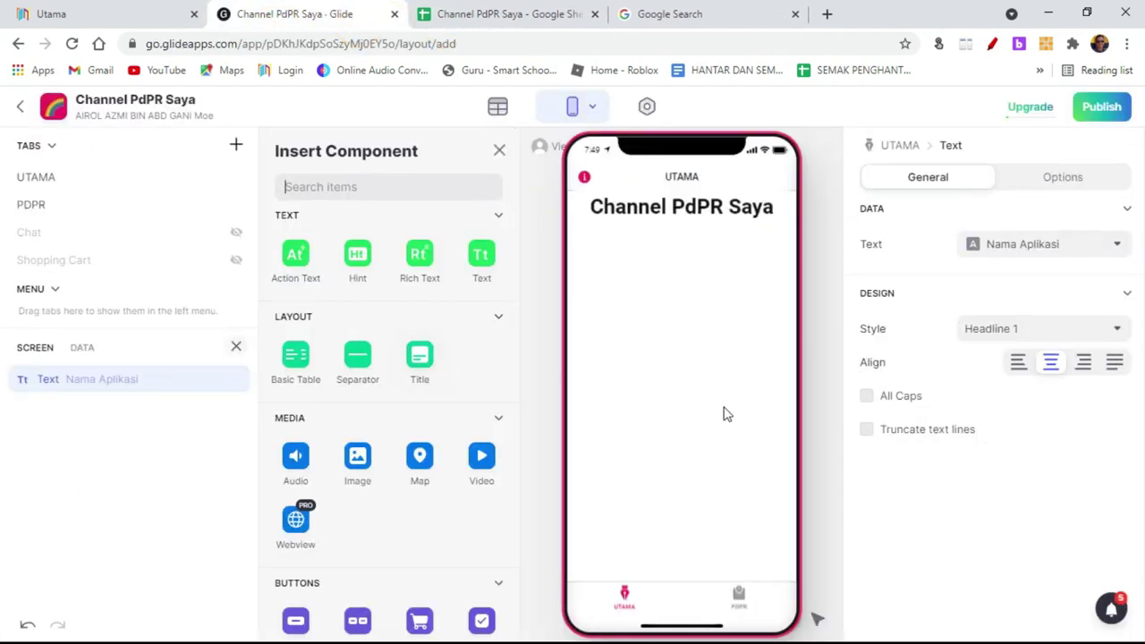
{"action": "left_click", "coordinate": [236, 347]}
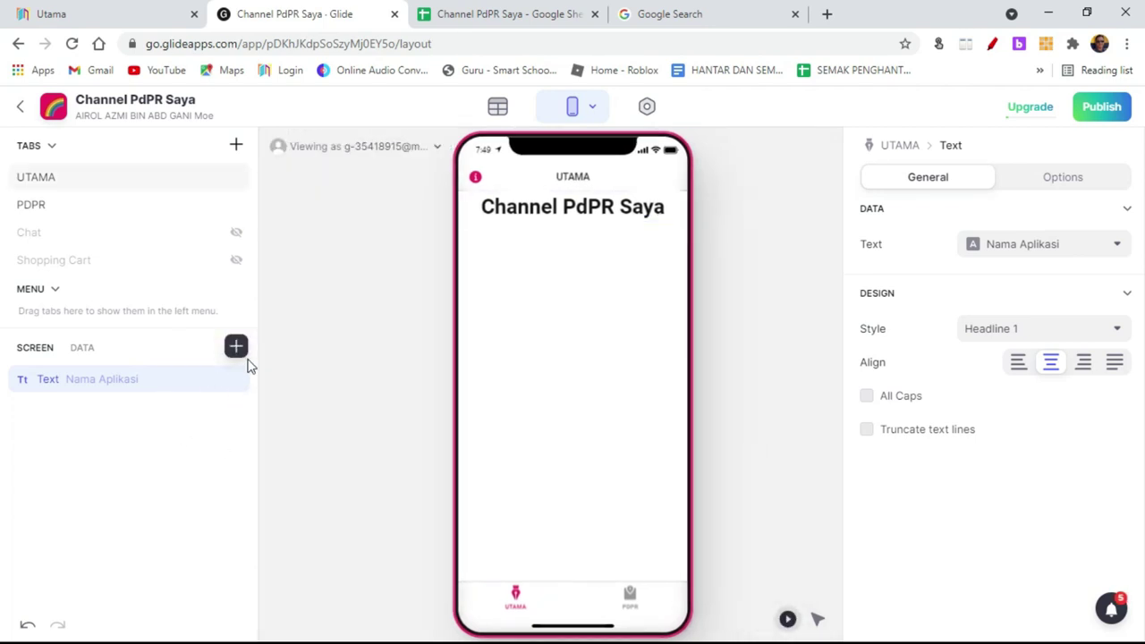
Browse the available components and add an Image component showing Pautan Gambar to the UTAMA tab.
{"action": "left_click", "coordinate": [51, 179]}
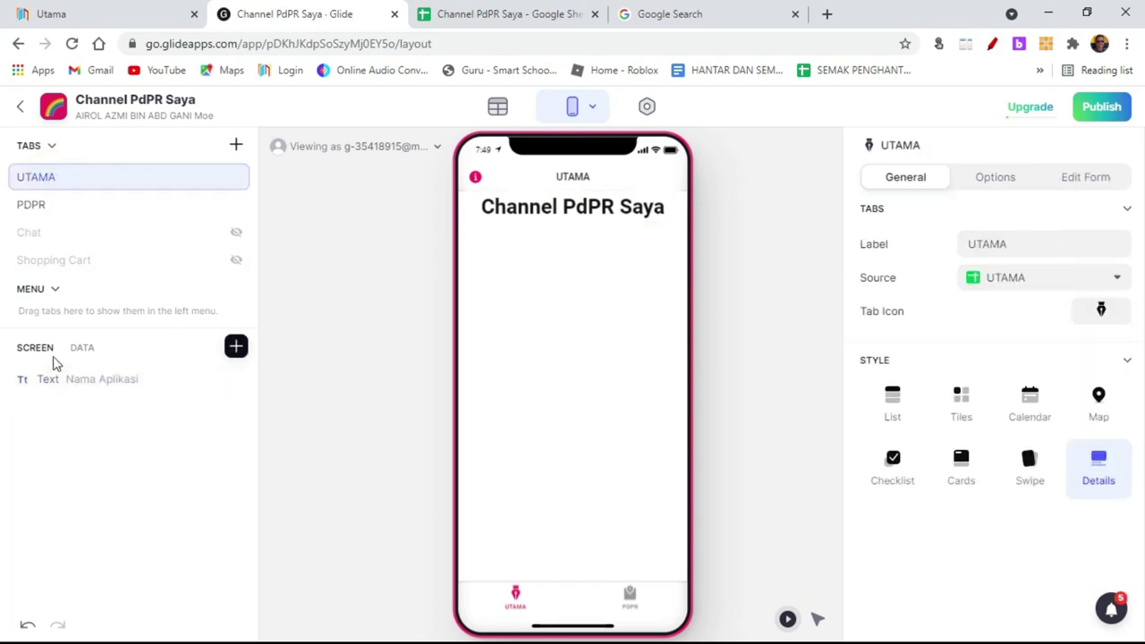
{"action": "left_click", "coordinate": [236, 347]}
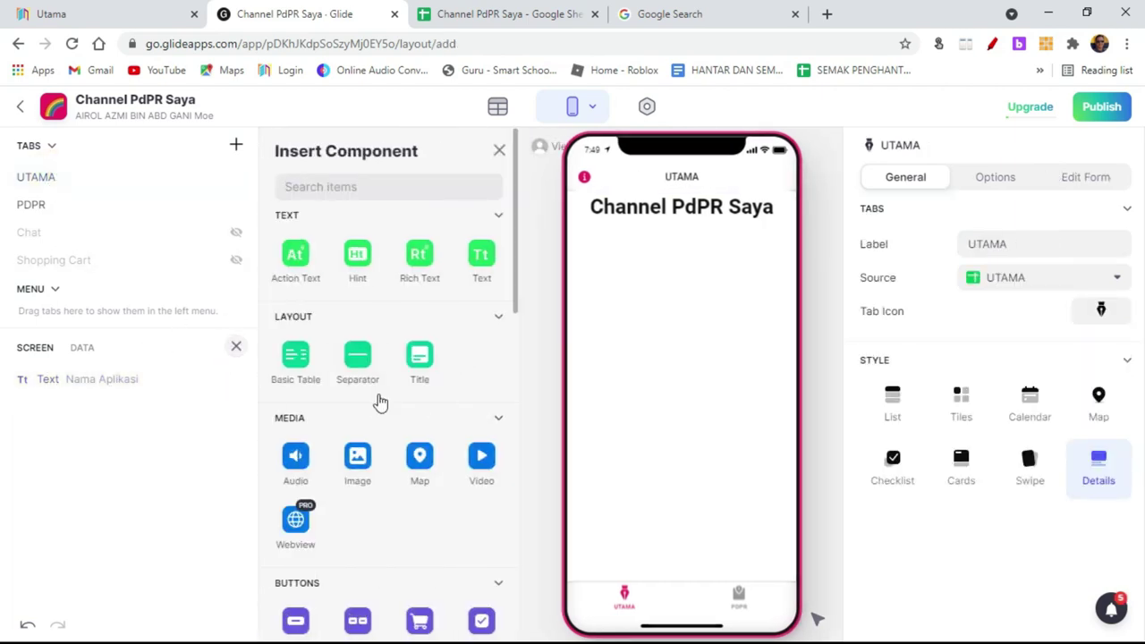
{"action": "scroll", "coordinate": [459, 352], "scroll_direction": "down", "scroll_amount": 3}
{"action": "scroll", "coordinate": [358, 474], "scroll_direction": "down", "scroll_amount": 5}
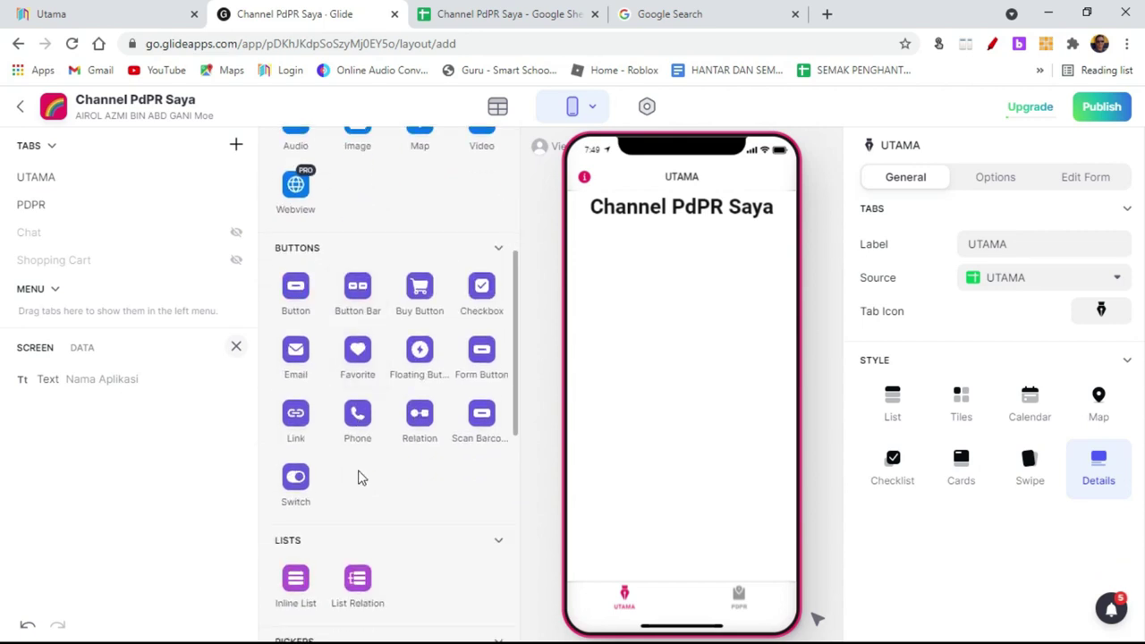
{"action": "scroll", "coordinate": [385, 501], "scroll_direction": "down", "scroll_amount": 3}
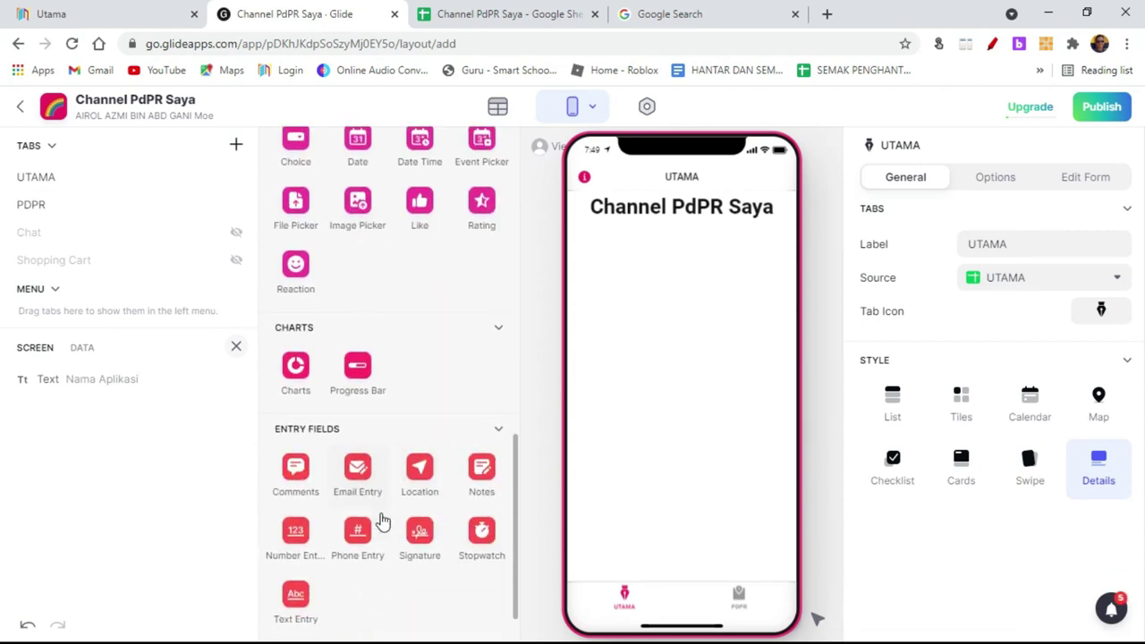
{"action": "scroll", "coordinate": [380, 505], "scroll_direction": "up", "scroll_amount": 10}
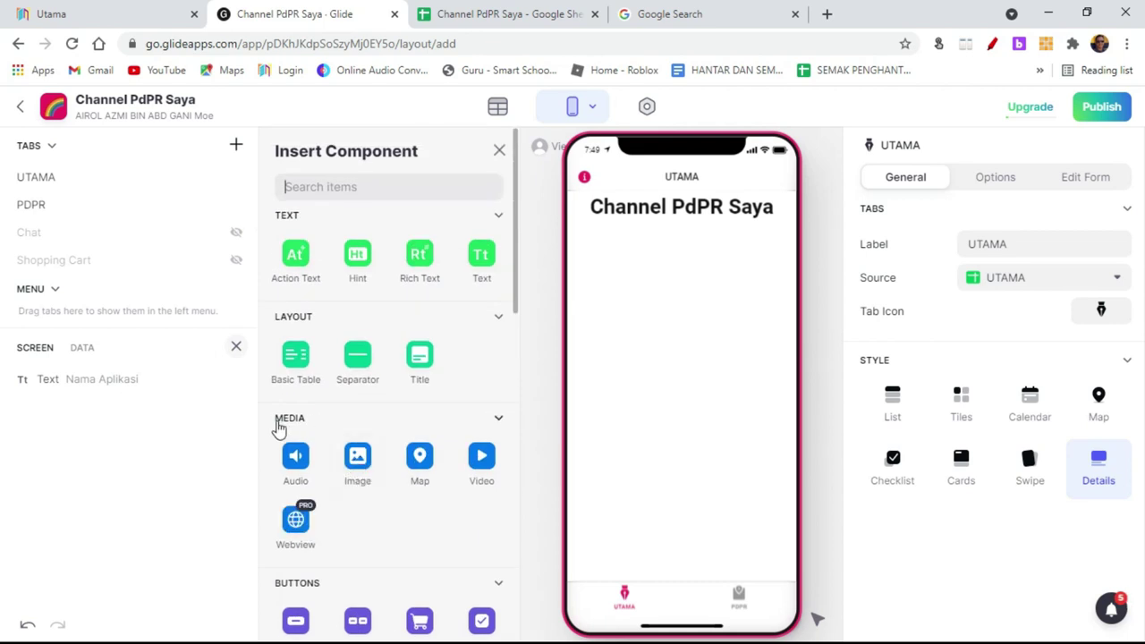
{"action": "left_click", "coordinate": [353, 460]}
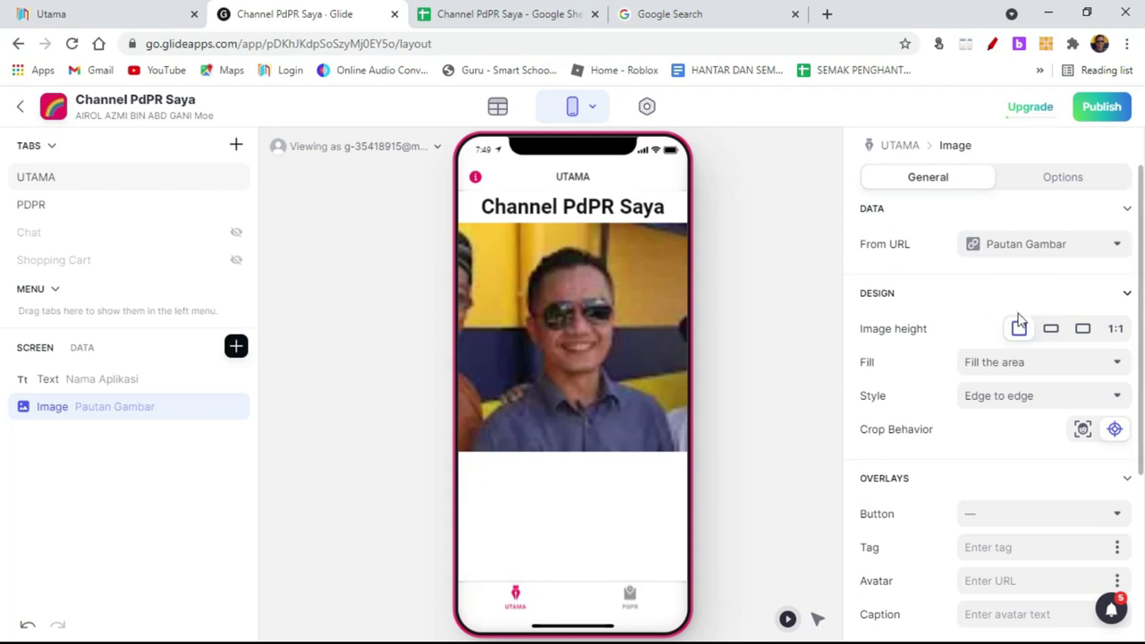
Set the Pautan Gambar image's fill to Show the whole image, trying the 3:1 and 3:2 heights but keeping the original height.
{"action": "left_click", "coordinate": [1052, 332]}
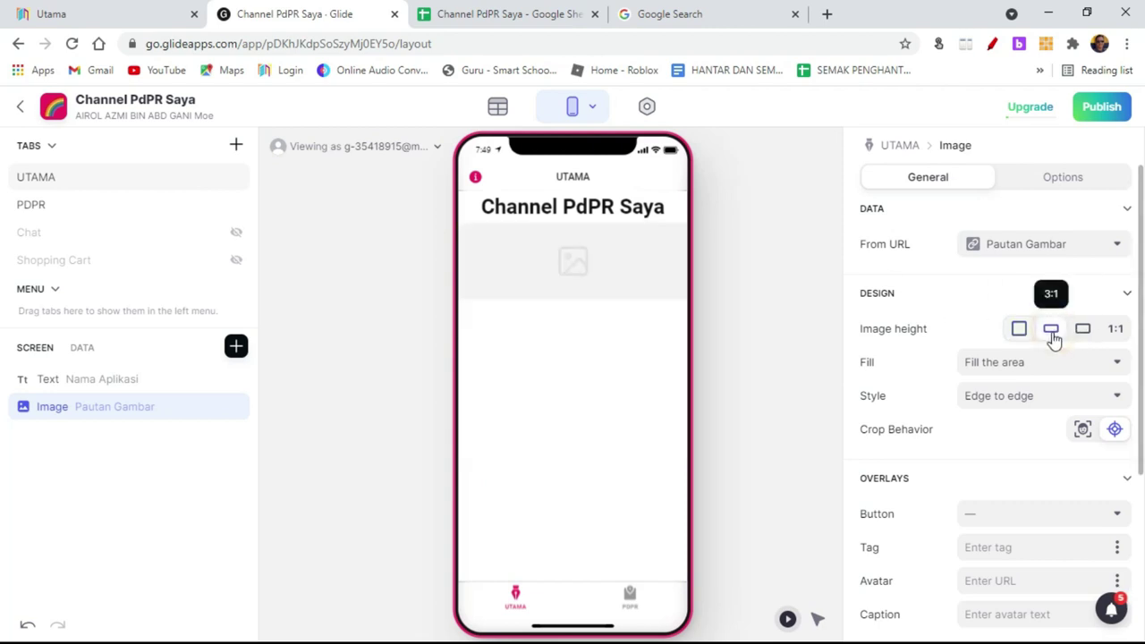
{"action": "left_click", "coordinate": [1019, 331]}
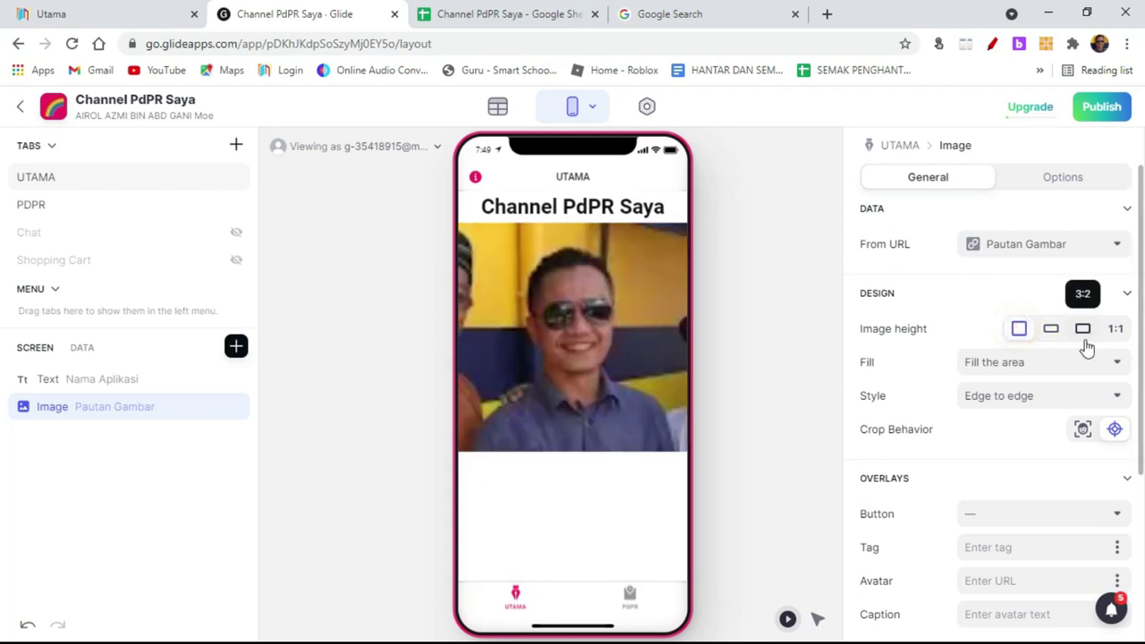
{"action": "left_click", "coordinate": [1021, 395]}
{"action": "left_click", "coordinate": [1021, 367]}
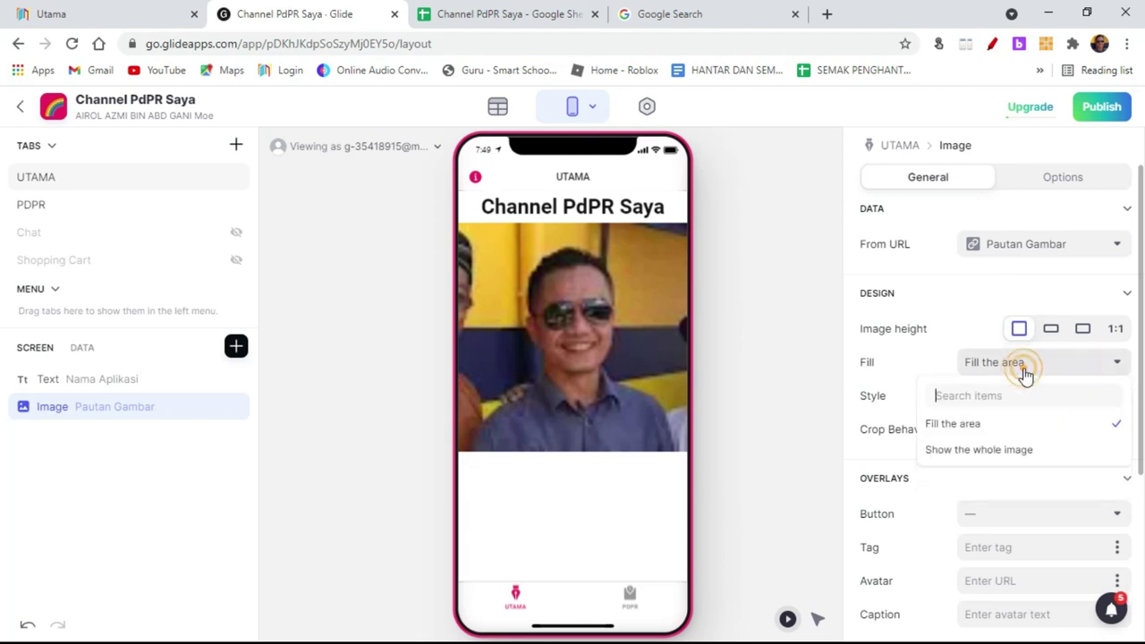
{"action": "left_click", "coordinate": [977, 455]}
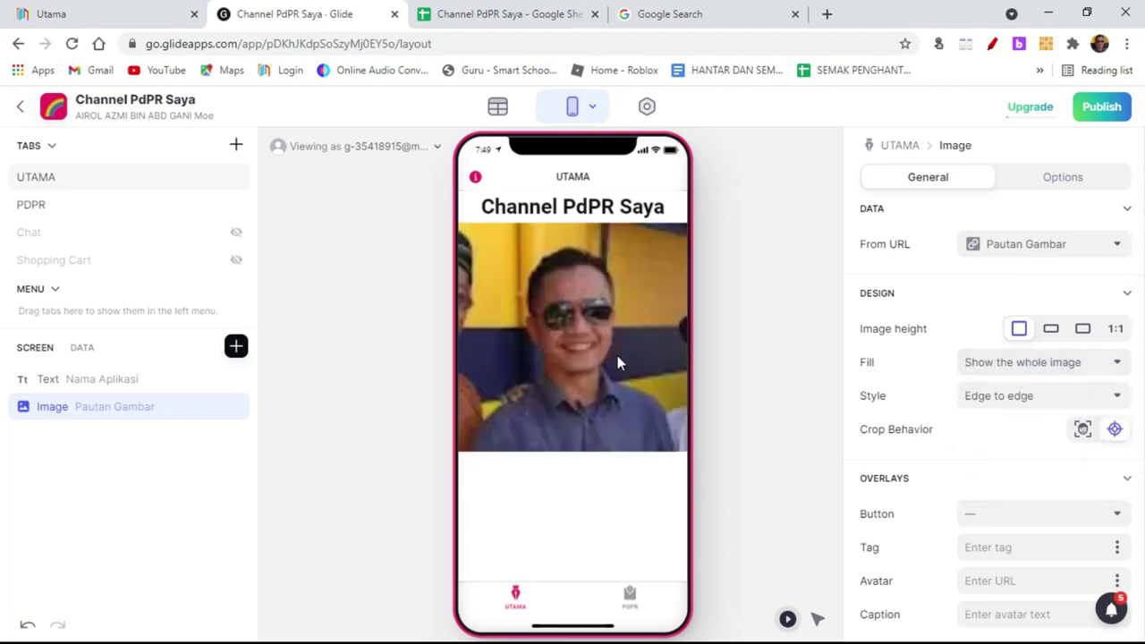
{"action": "left_click", "coordinate": [1081, 329]}
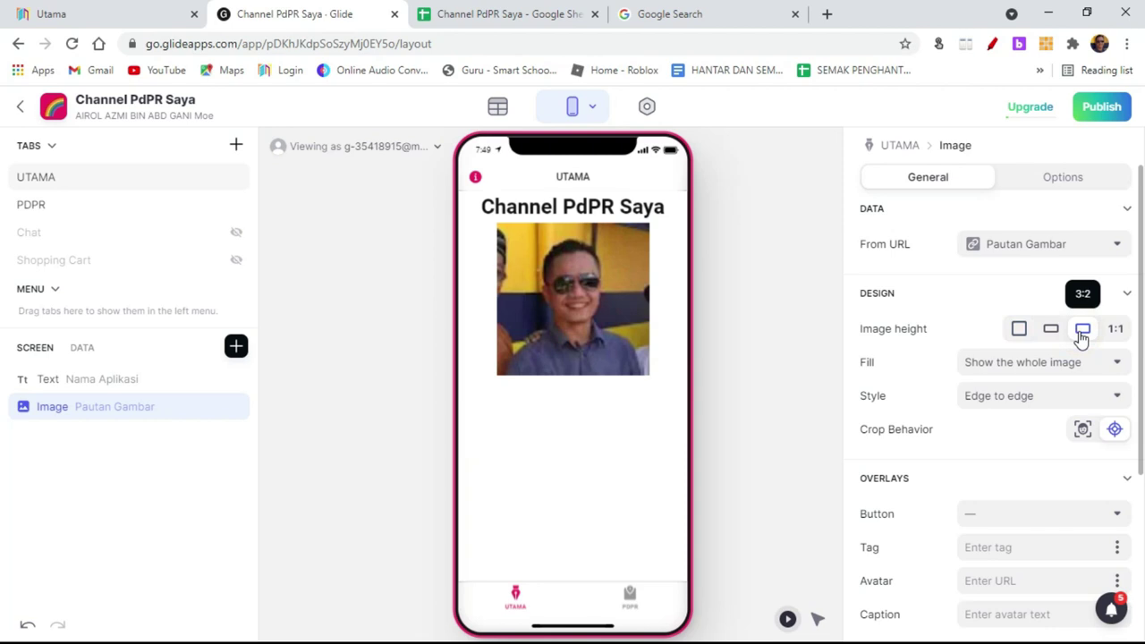
{"action": "left_click", "coordinate": [1020, 329]}
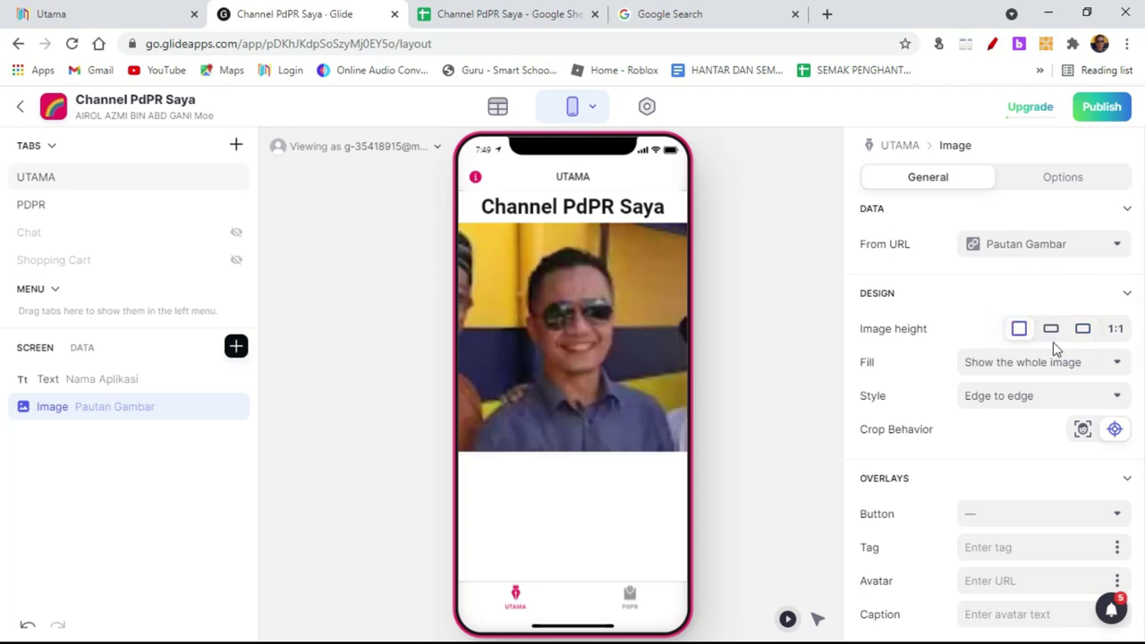
Add a Button component below the image on the UTAMA tab and title it MASUK.
{"action": "left_click", "coordinate": [237, 350]}
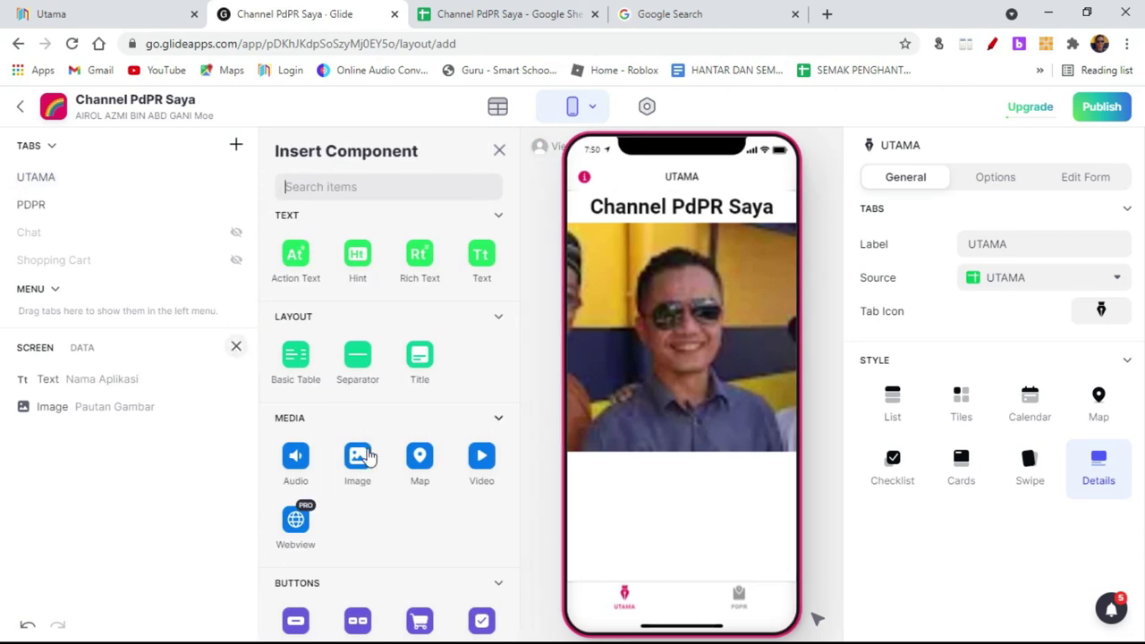
{"action": "scroll", "coordinate": [370, 458], "scroll_direction": "down", "scroll_amount": 5}
{"action": "left_click", "coordinate": [296, 204]}
{"action": "left_click", "coordinate": [601, 480]}
{"action": "left_click_drag", "start_coordinate": [1005, 244], "coordinate": [908, 255]}
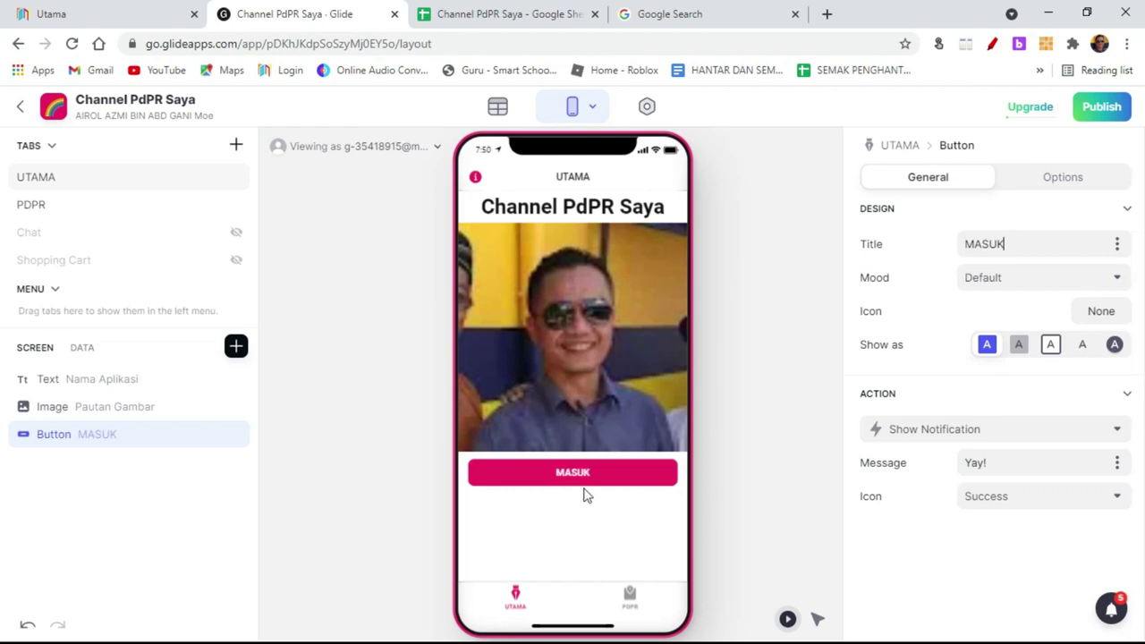
Try the Bordered and Transparent looks on the MASUK button and restore its original filled look.
{"action": "left_click", "coordinate": [1051, 346]}
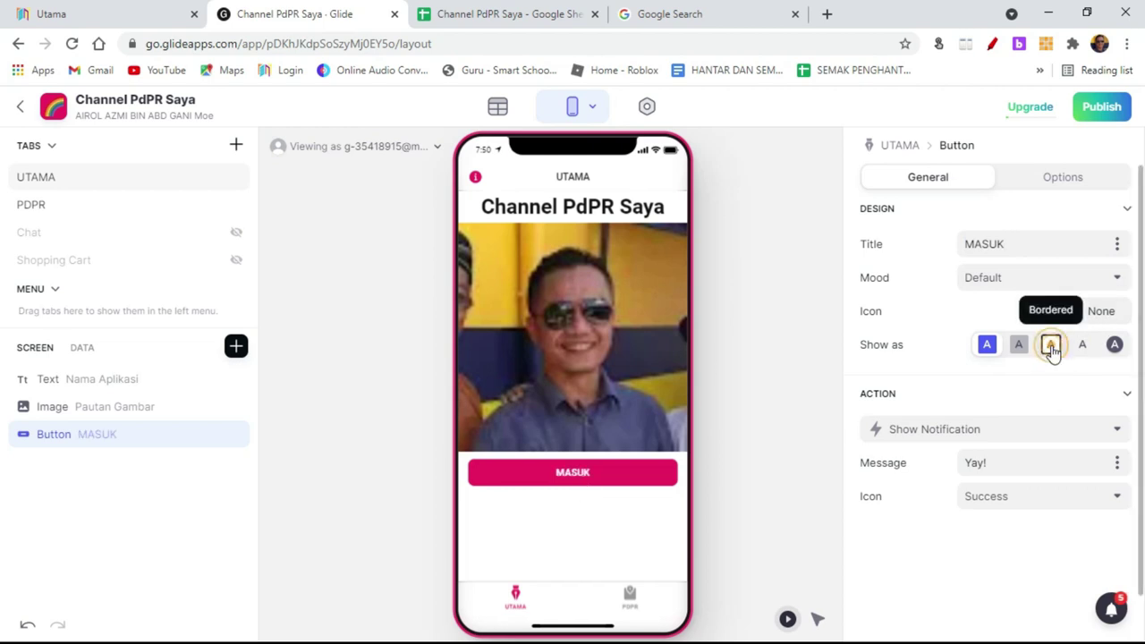
{"action": "left_click", "coordinate": [1021, 349]}
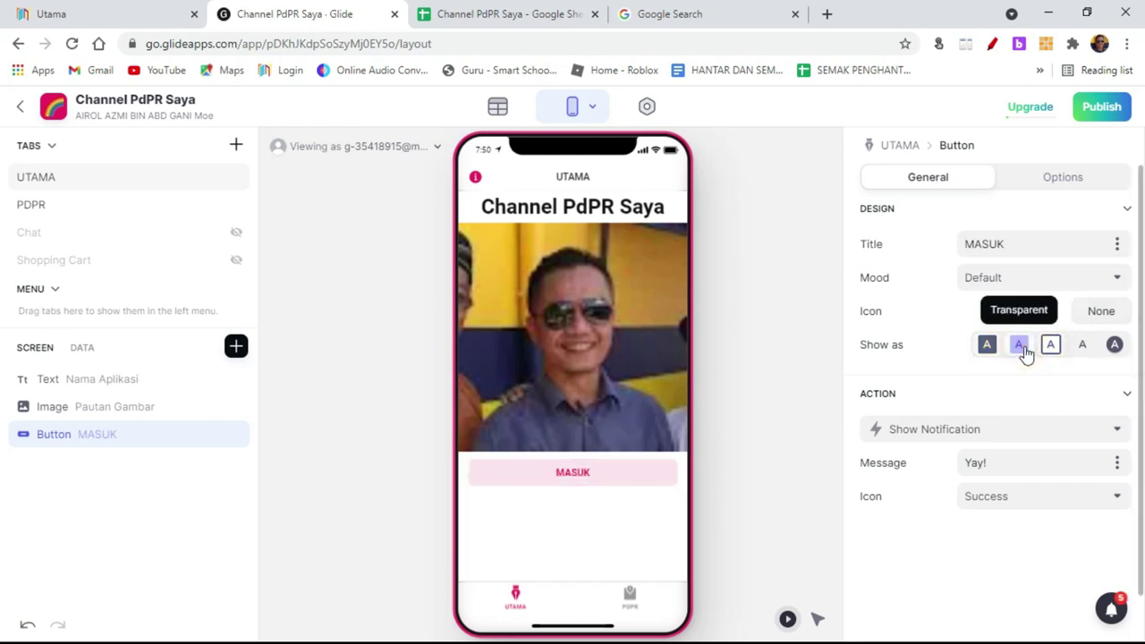
{"action": "left_click", "coordinate": [1114, 345]}
{"action": "left_click", "coordinate": [986, 310]}
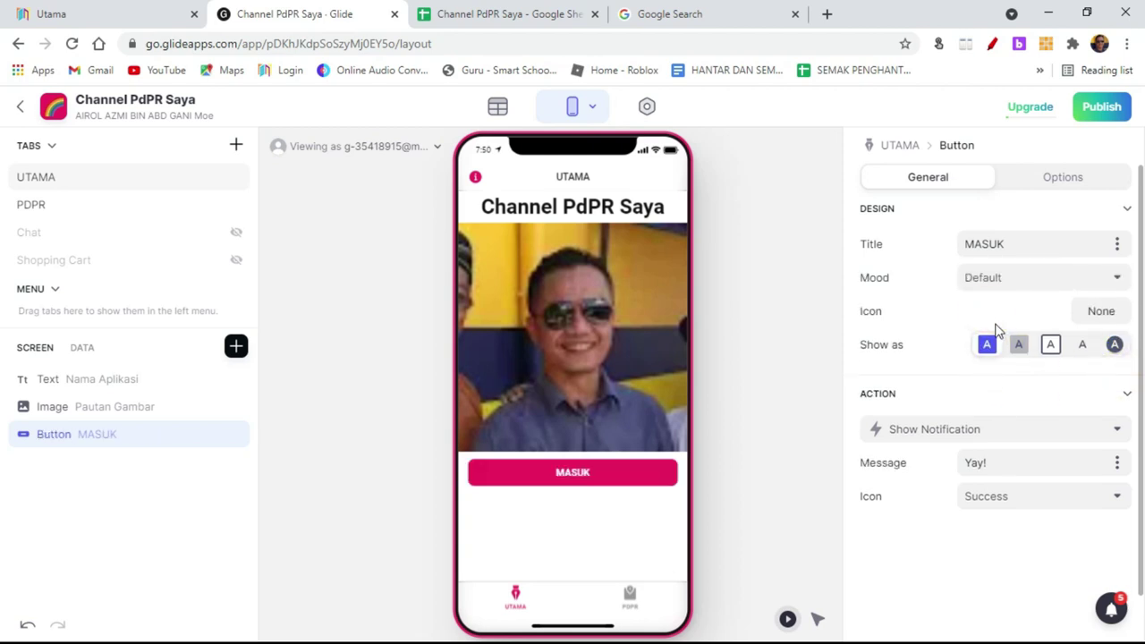
Review the MASUK button's available actions and preview the PDPR tab before returning to UTAMA.
{"action": "left_click", "coordinate": [950, 430]}
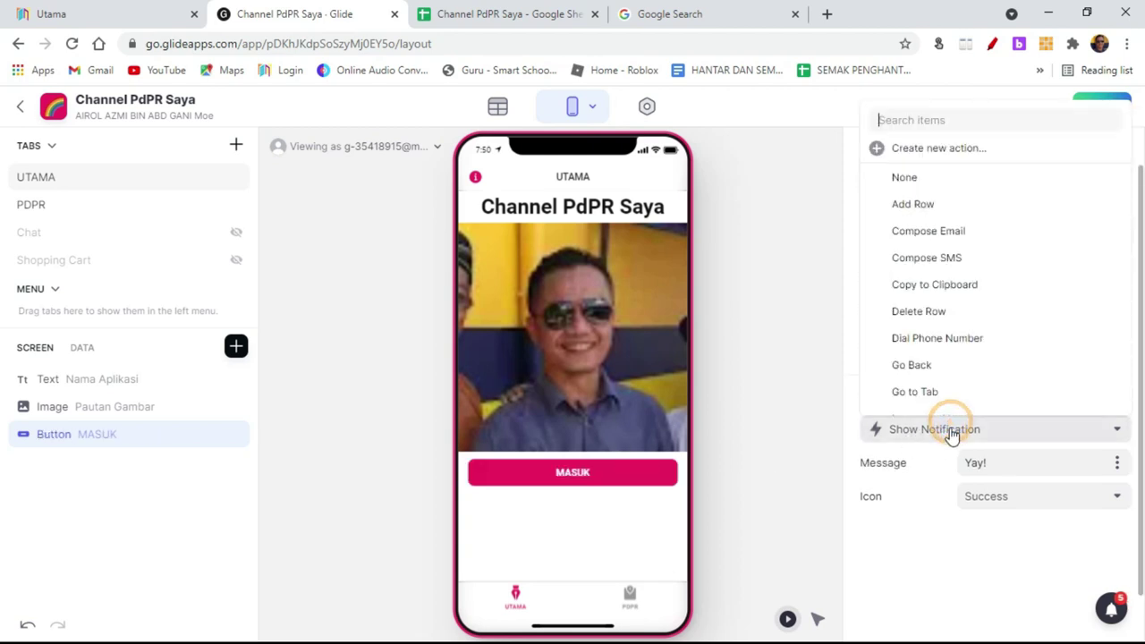
{"action": "left_click", "coordinate": [909, 537]}
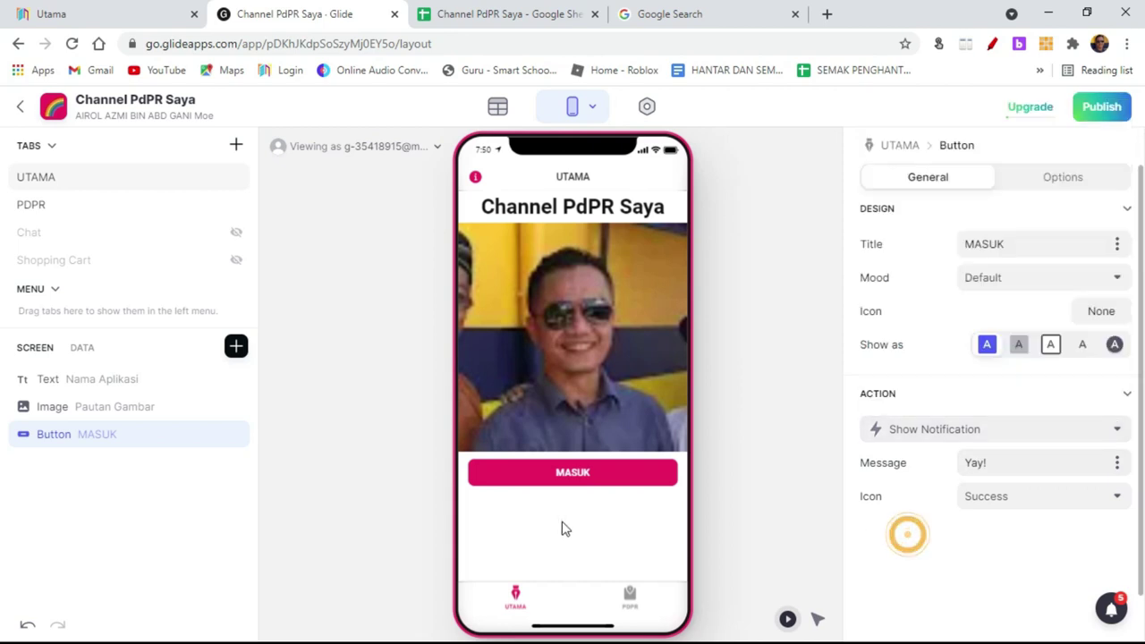
{"action": "left_click", "coordinate": [601, 480]}
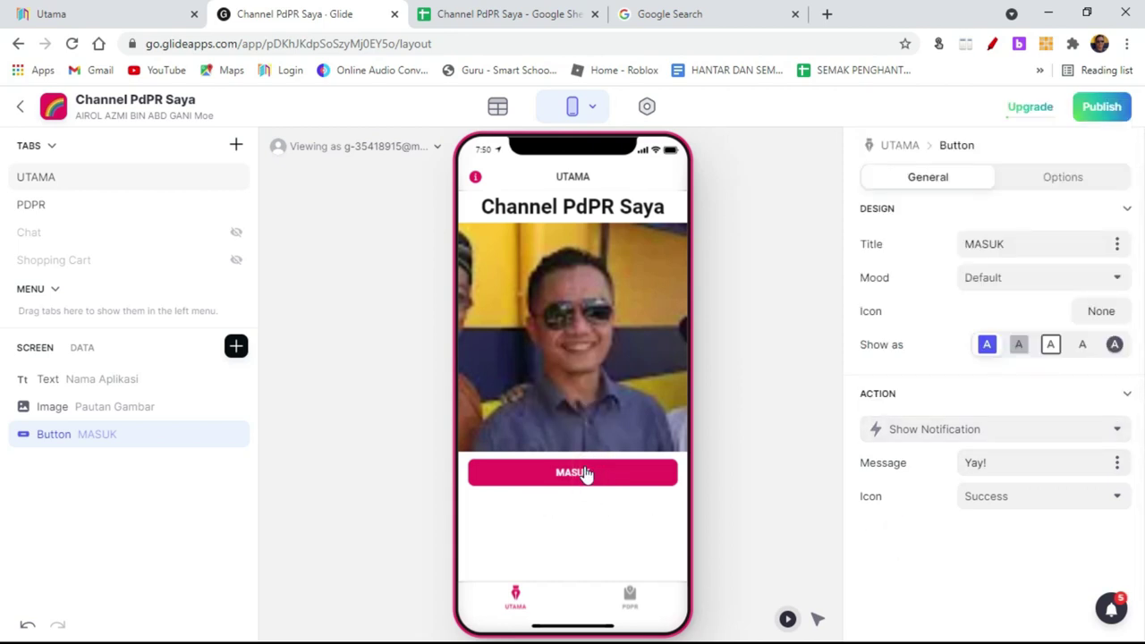
{"action": "left_click", "coordinate": [632, 599]}
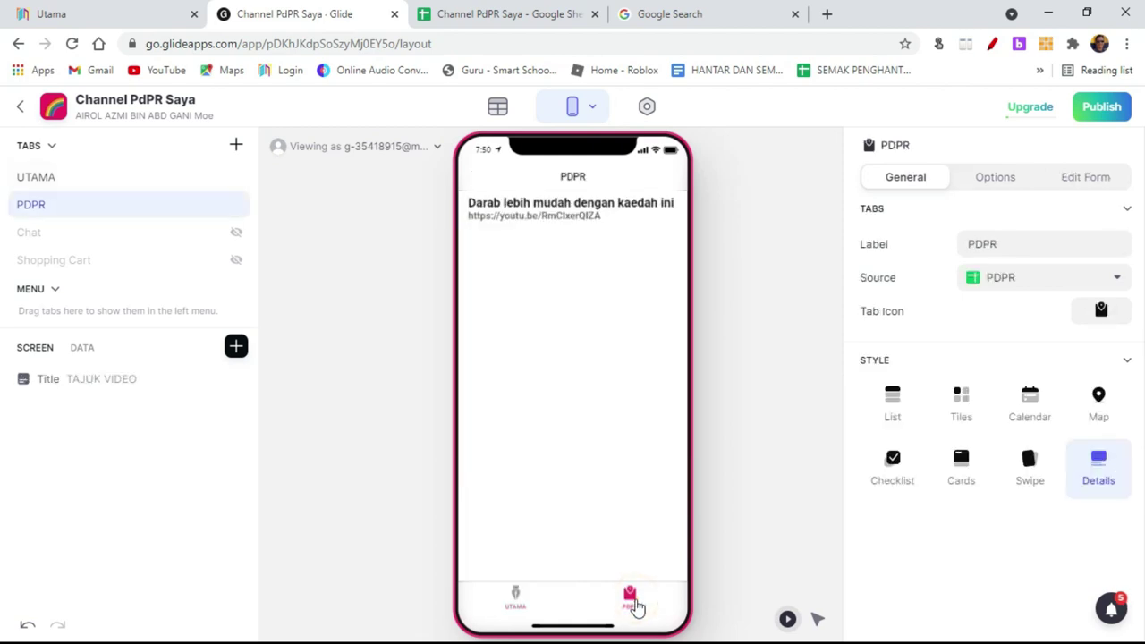
{"action": "left_click", "coordinate": [532, 600]}
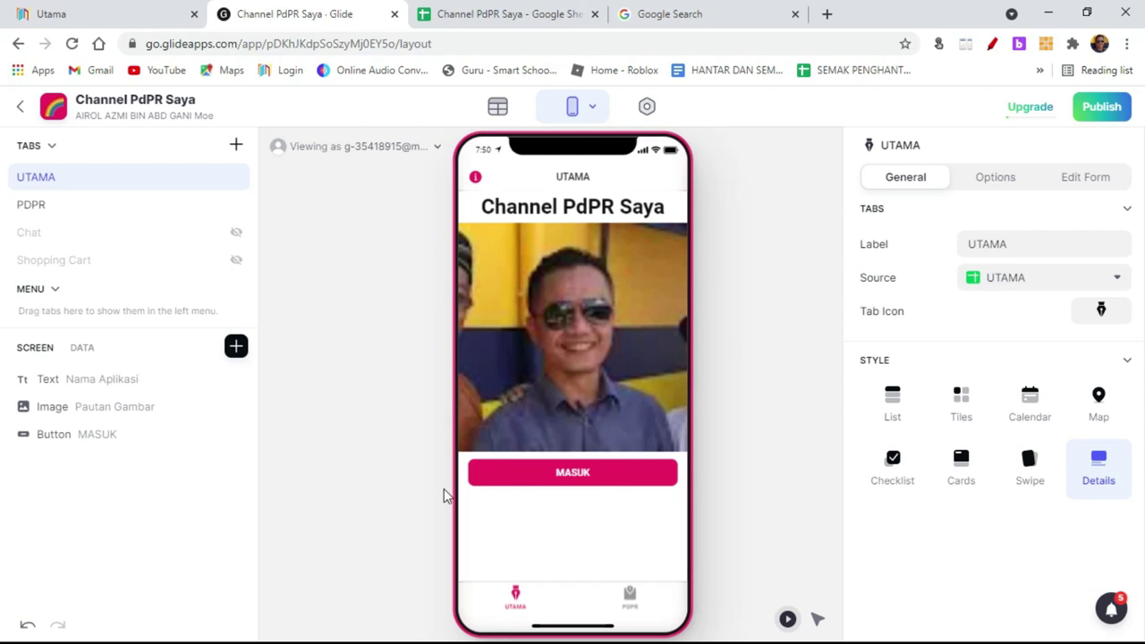
Set the MASUK button's action to Go to Tab with PDPR as the target, and test it in the preview.
{"action": "left_click", "coordinate": [98, 439]}
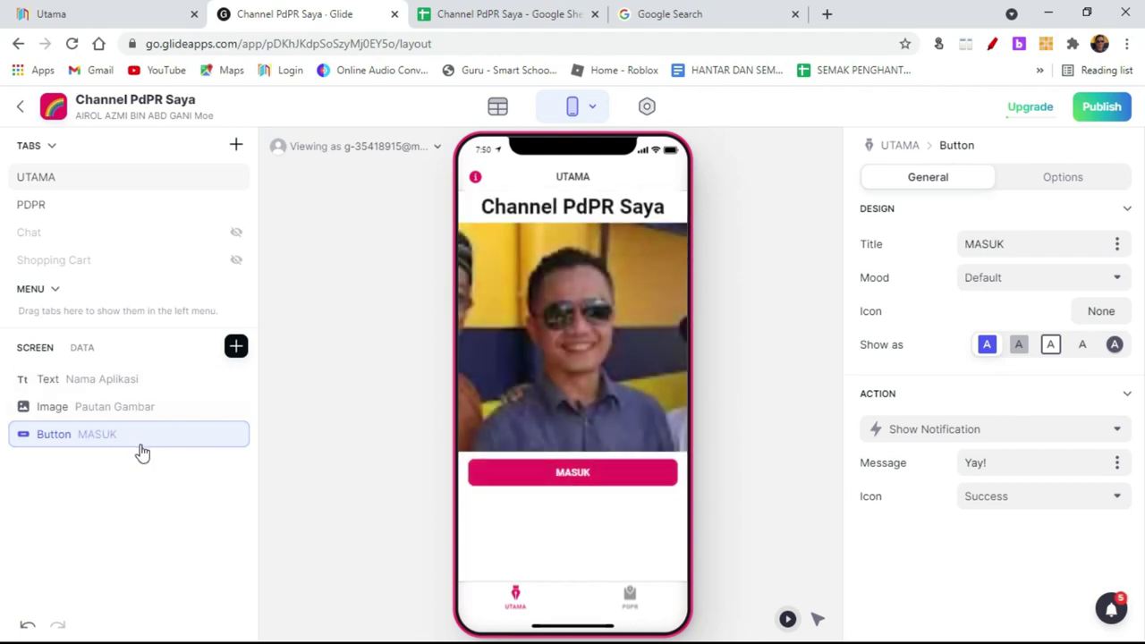
{"action": "left_click", "coordinate": [961, 433]}
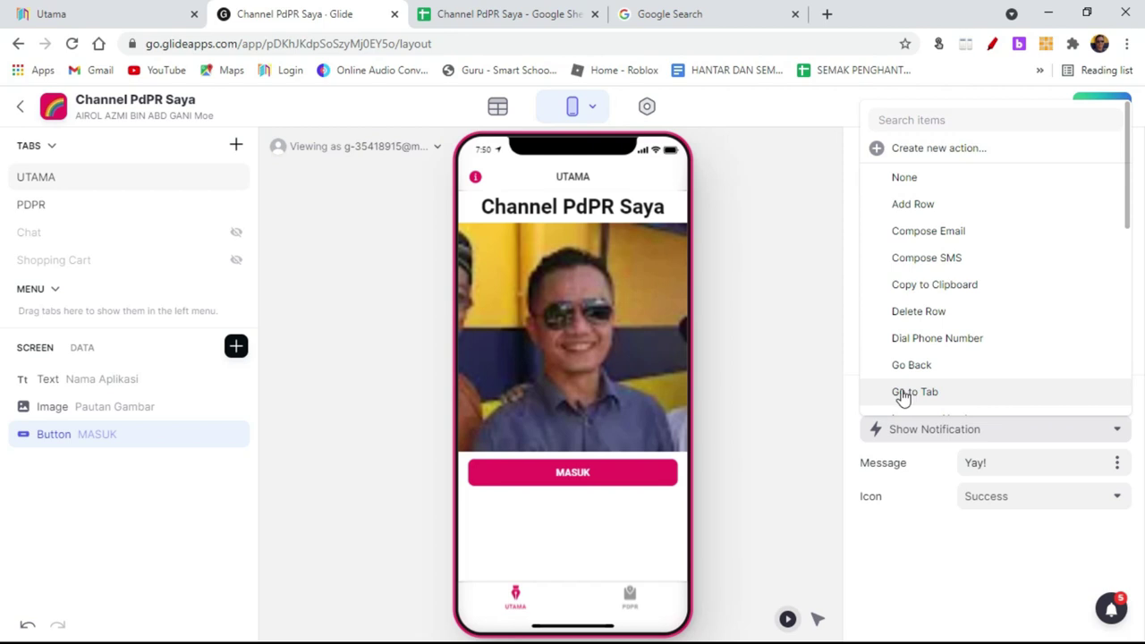
{"action": "left_click", "coordinate": [957, 401]}
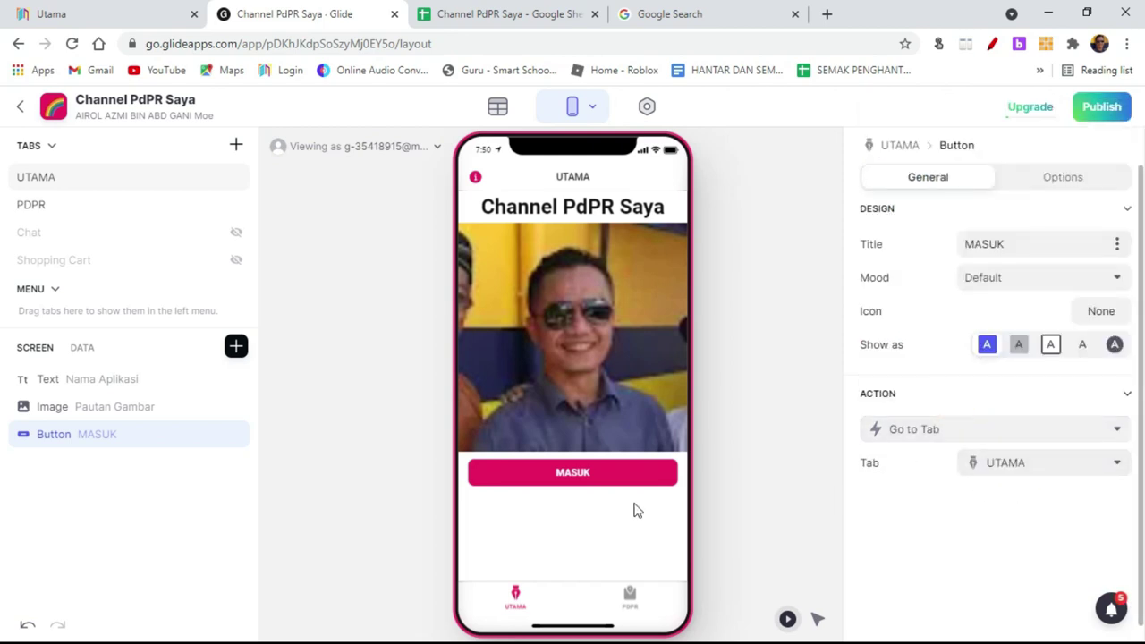
{"action": "left_click", "coordinate": [1033, 464]}
{"action": "left_click", "coordinate": [979, 551]}
{"action": "left_click", "coordinate": [592, 553]}
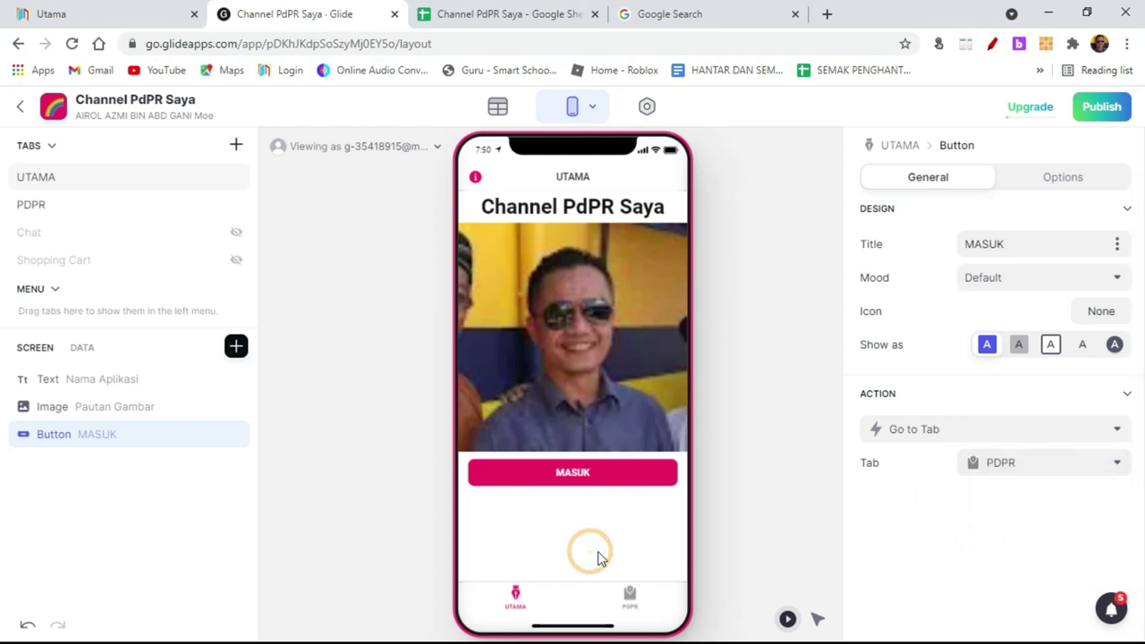
{"action": "left_click", "coordinate": [569, 474]}
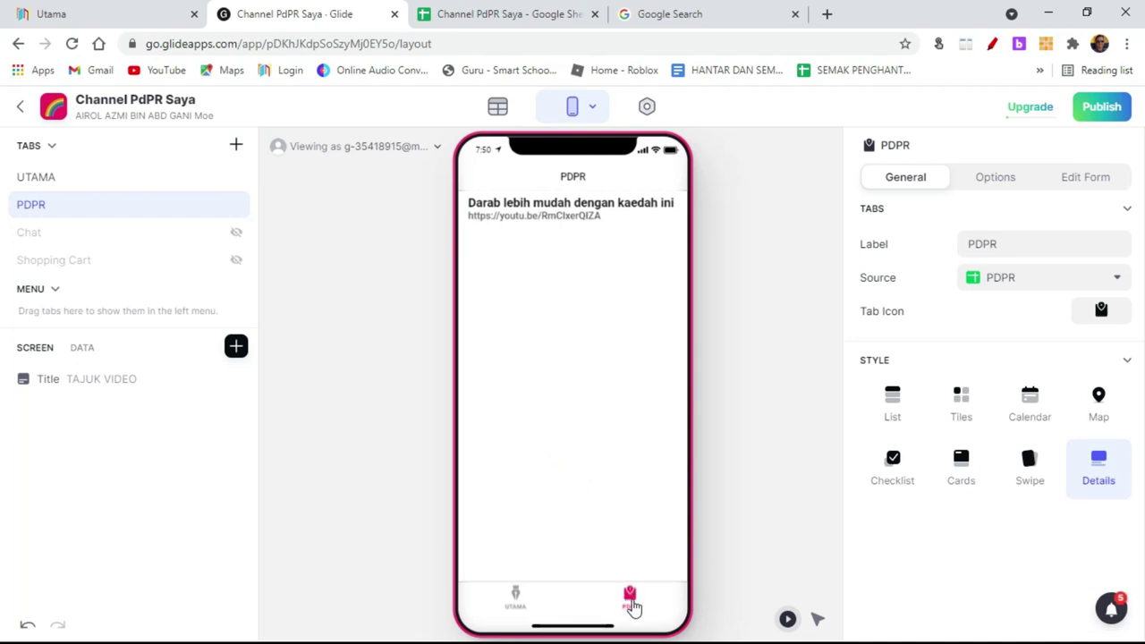
{"action": "left_click", "coordinate": [516, 601]}
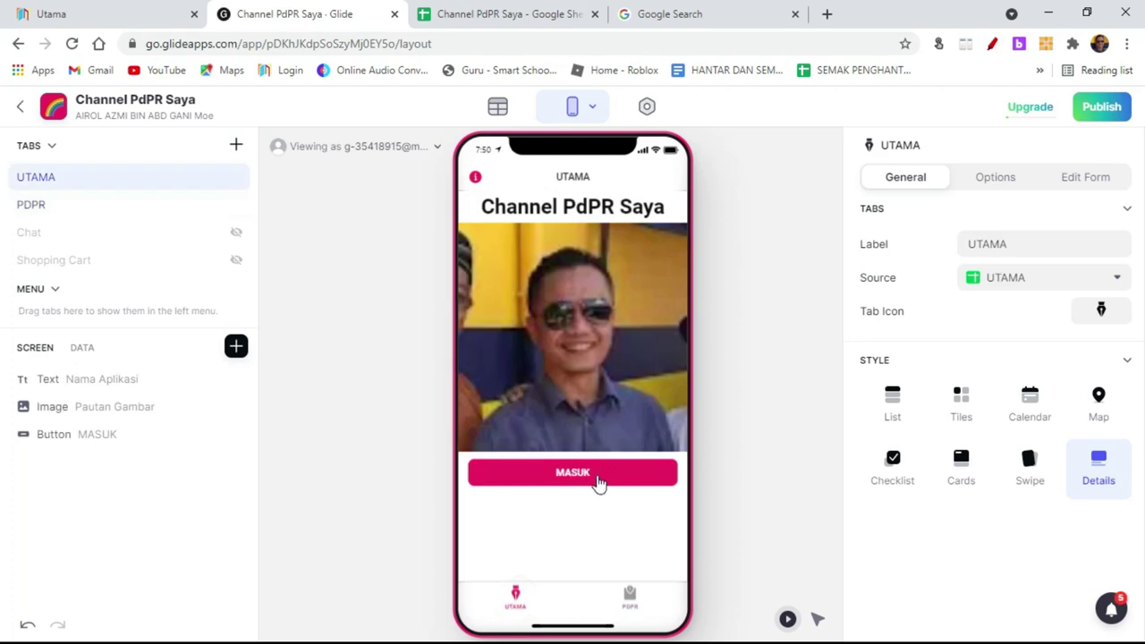
Move the PDPR tab out of the app's tab bar into the Menu section.
{"action": "left_click", "coordinate": [631, 599]}
{"action": "left_click_drag", "start_coordinate": [77, 205], "coordinate": [514, 416]}
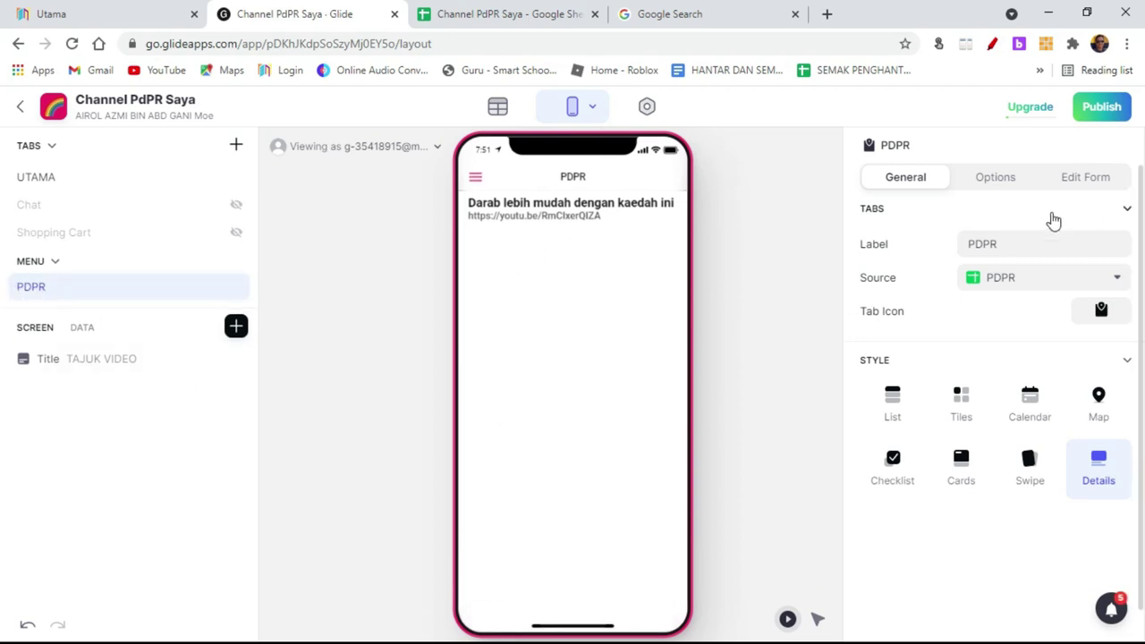
Check the sheet names in the Google Sheets source and relabel the PDPR tab as VIDEO SAYA.
{"action": "double_click", "coordinate": [1015, 245]}
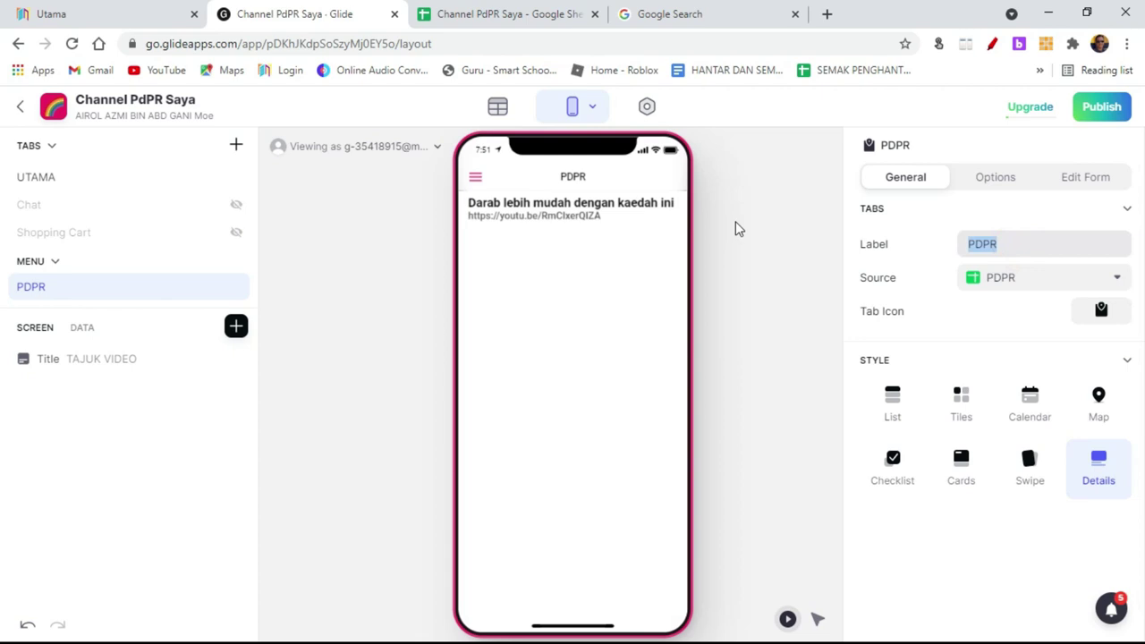
{"action": "left_click", "coordinate": [467, 14]}
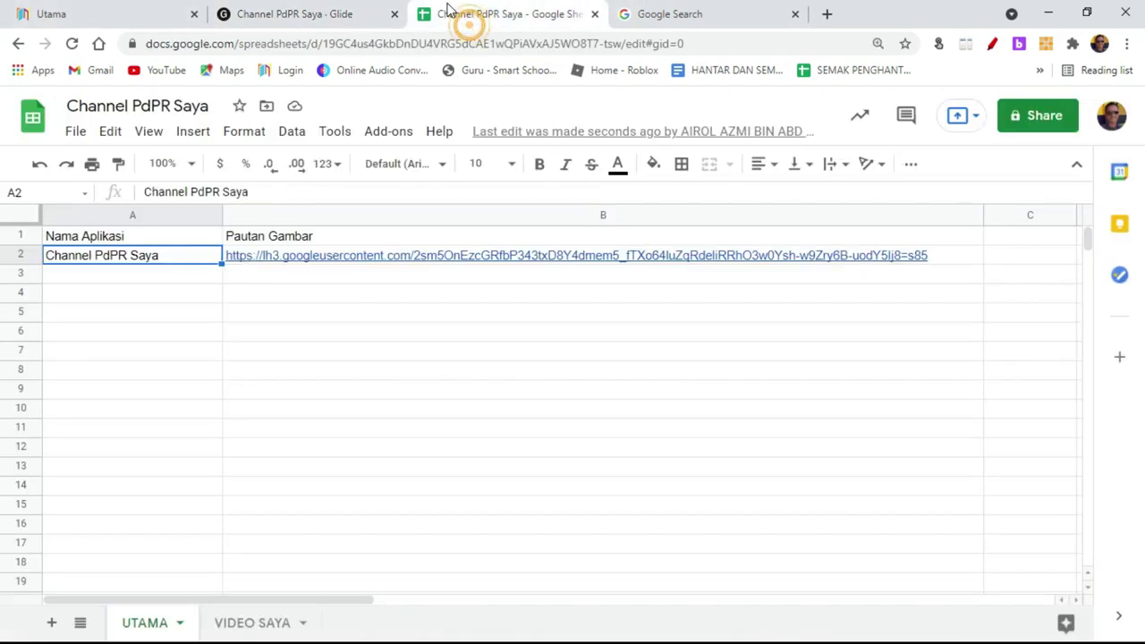
{"action": "left_click", "coordinate": [246, 14]}
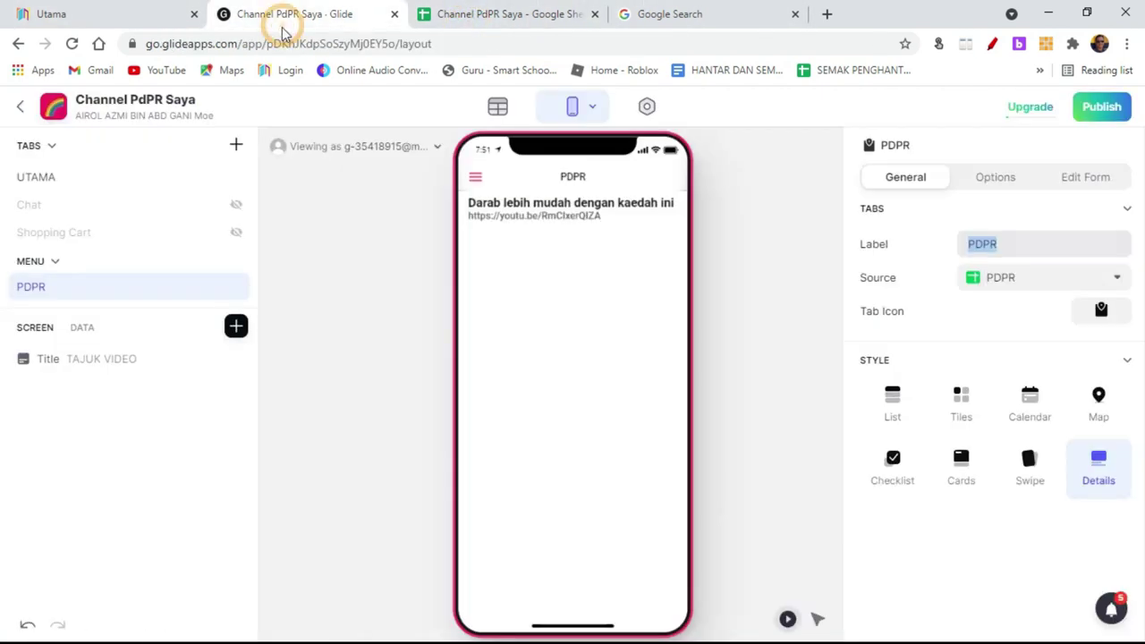
{"action": "type", "text": "VIDEO SAYA"}
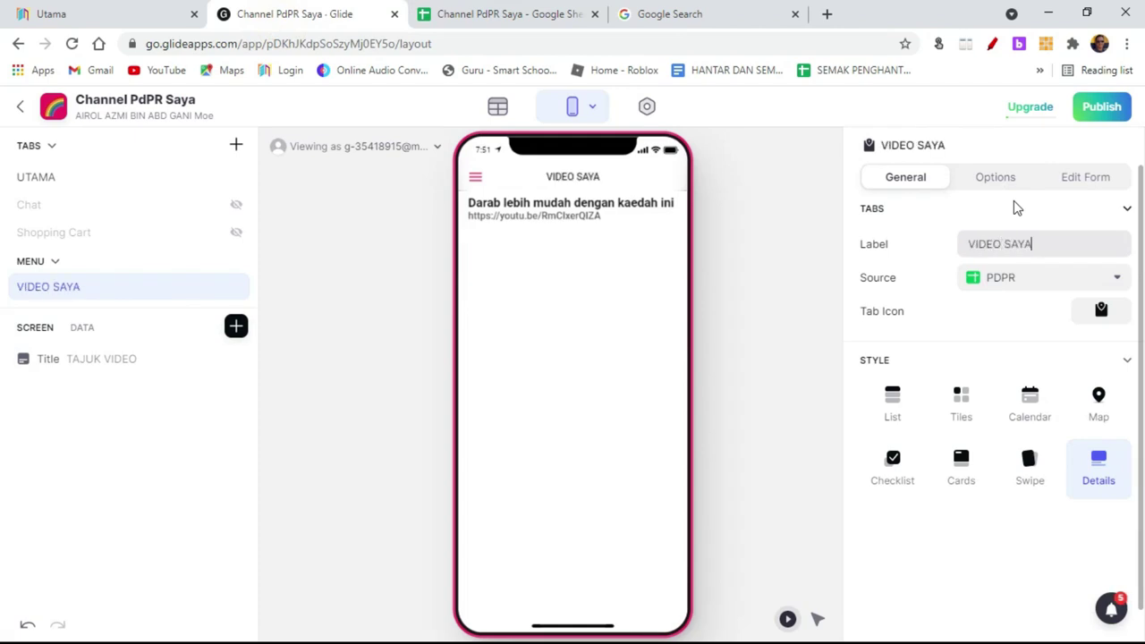
{"action": "left_click", "coordinate": [759, 249]}
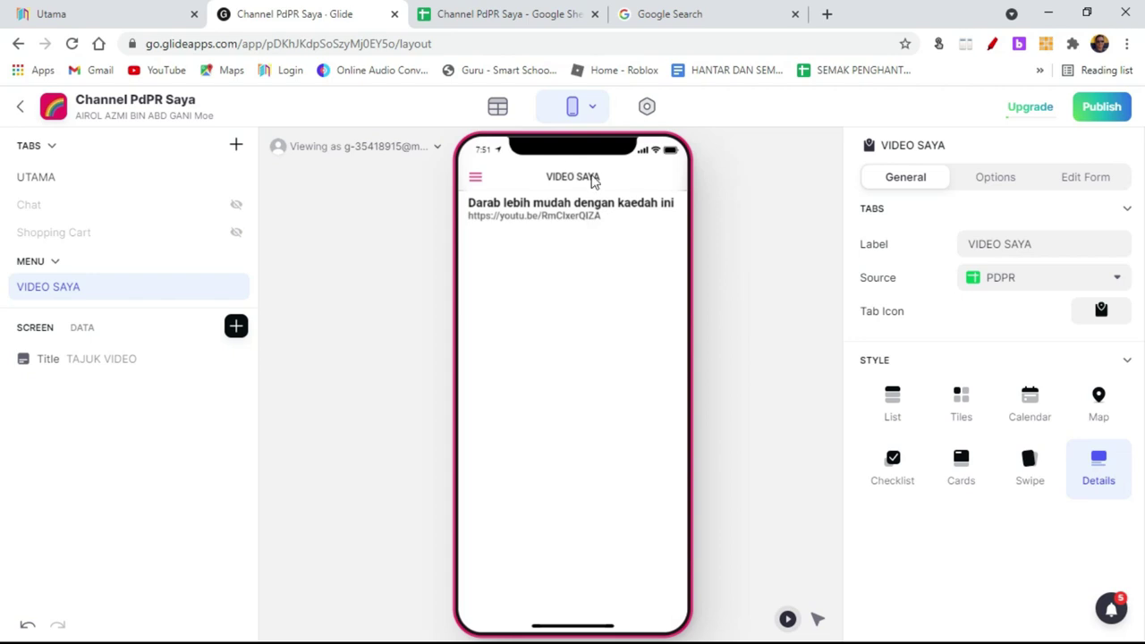
Change the menu tab's label to CHANNEL YOUTUBE SAYA, correcting the spelling.
{"action": "left_click", "coordinate": [1048, 243]}
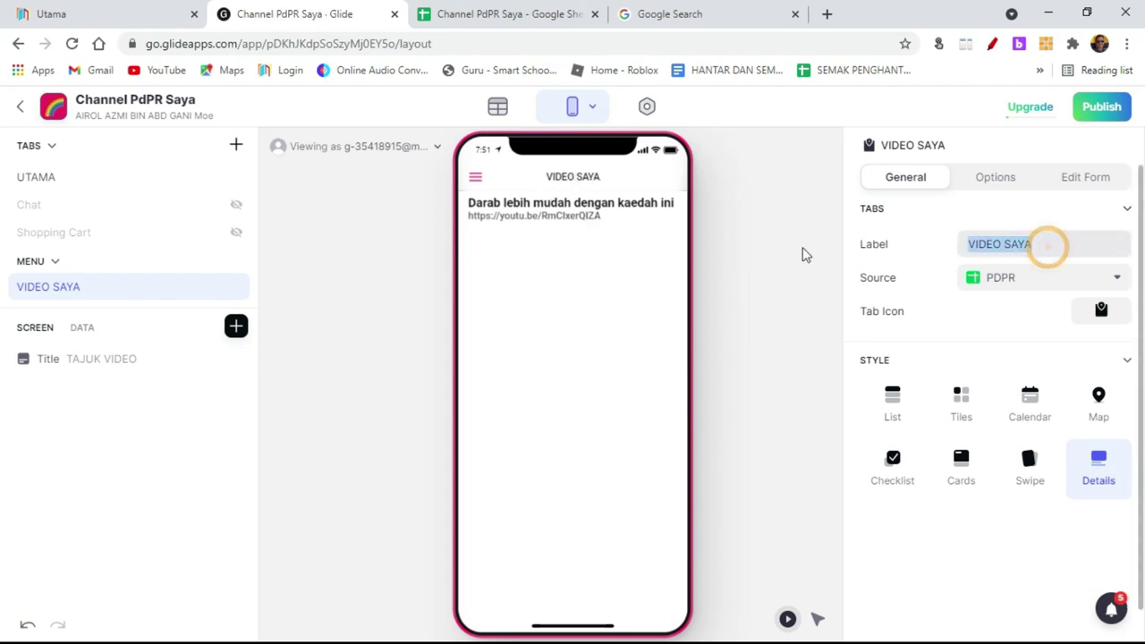
{"action": "type", "text": "CHEANNEL YOTUBE"}
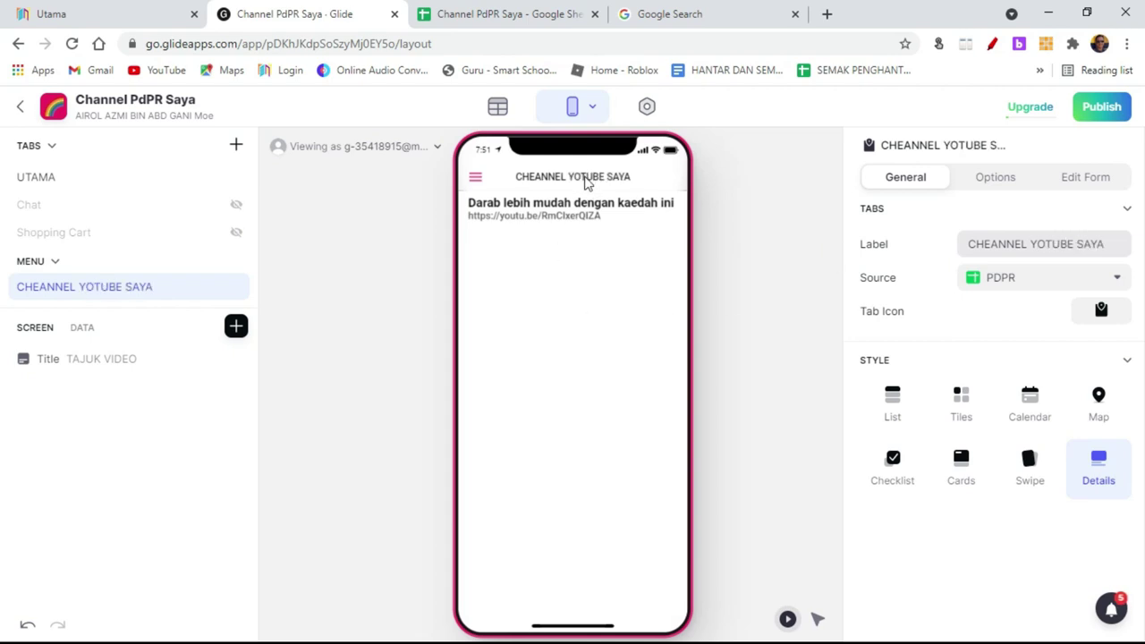
{"action": "type", "text": "U"}
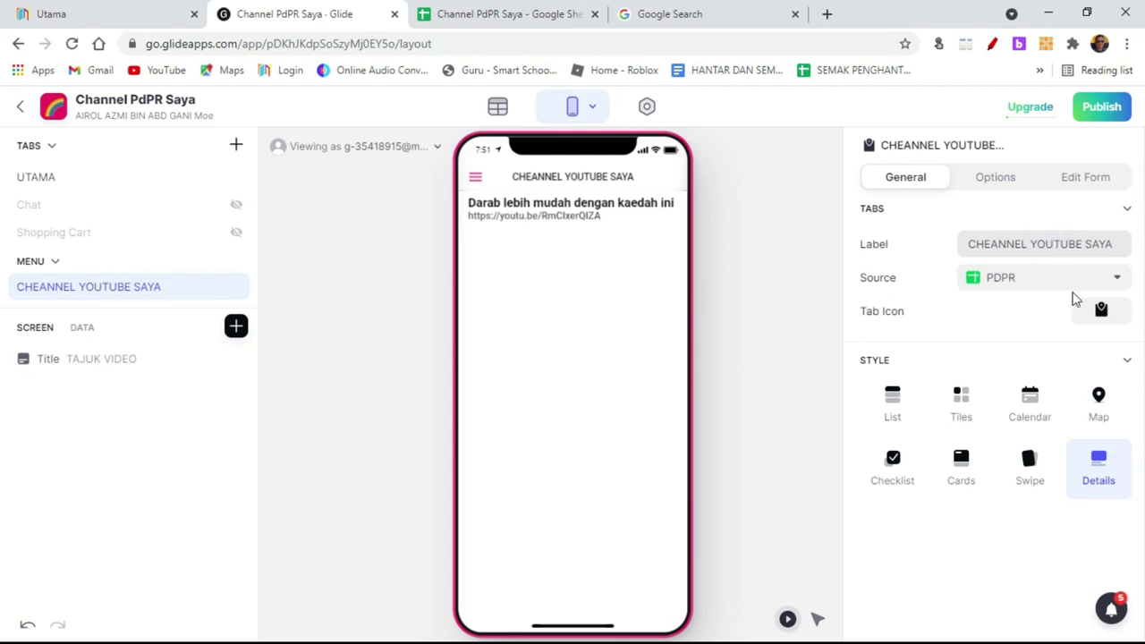
{"action": "left_click", "coordinate": [990, 243]}
{"action": "key", "text": "BackSpace"}
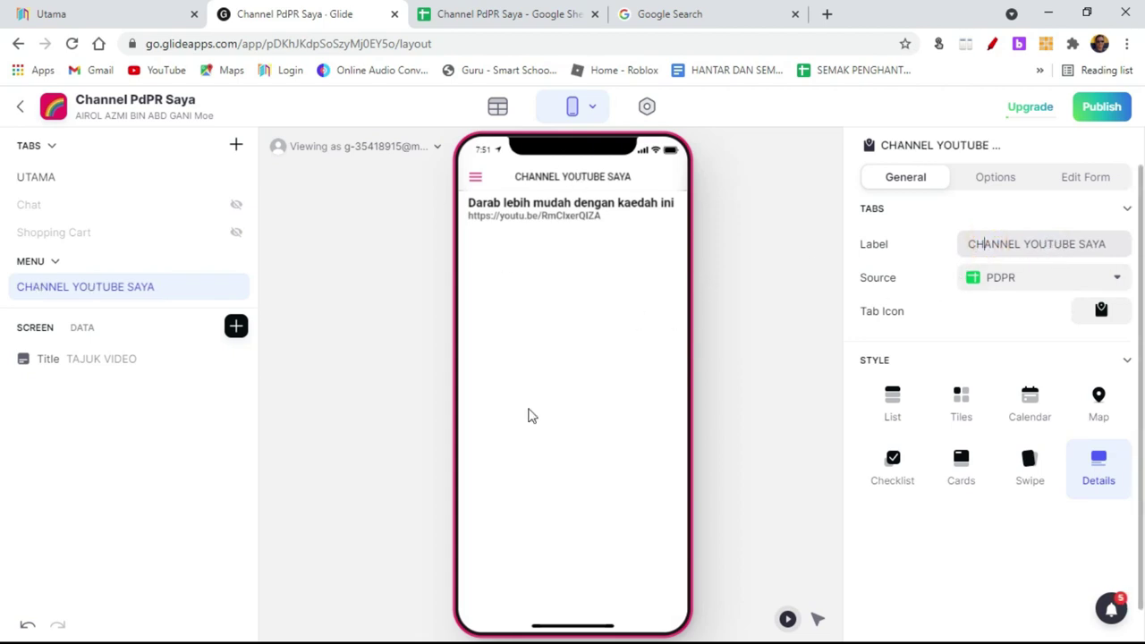
Open the CHANNEL YOUTUBE SAYA tab through UTAMA's MASUK button and switch its style to List.
{"action": "left_click", "coordinate": [70, 176]}
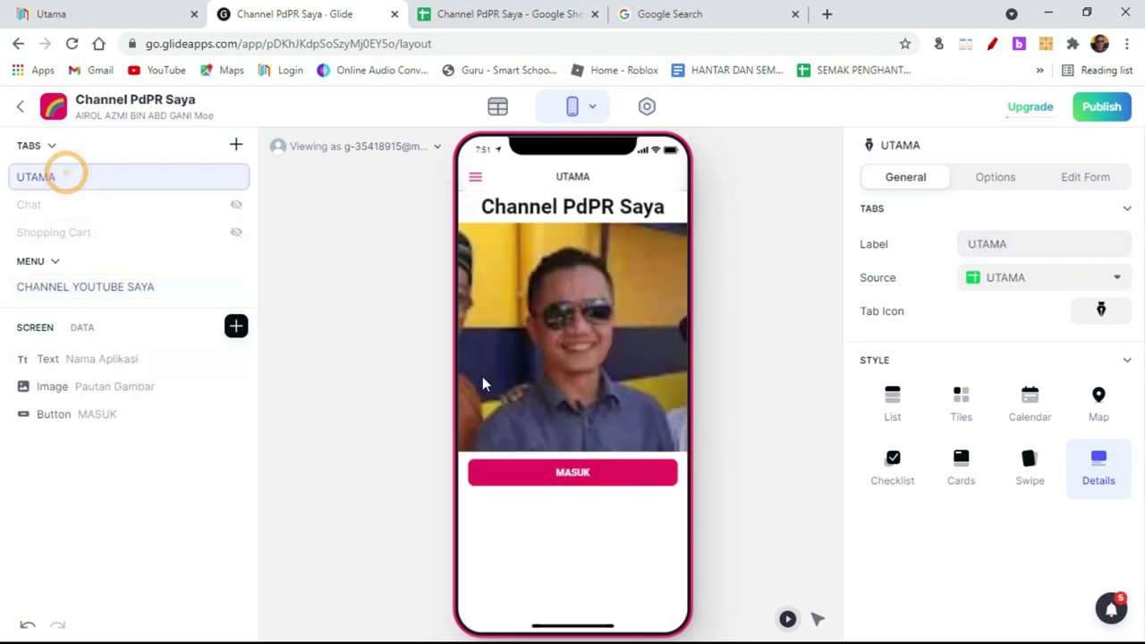
{"action": "left_click", "coordinate": [587, 480]}
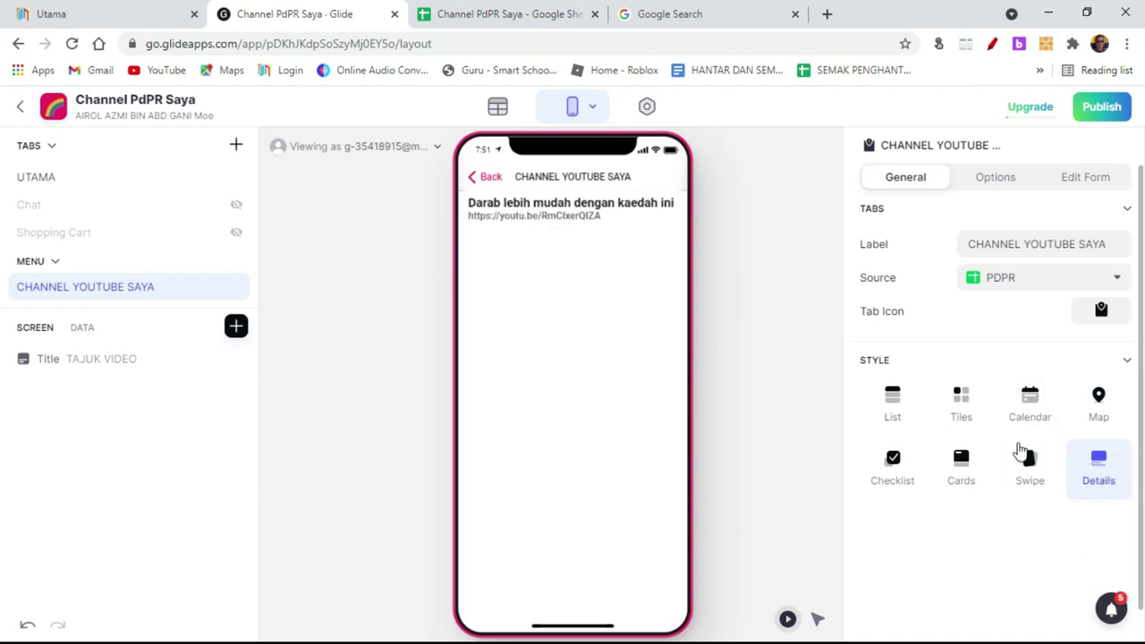
{"action": "left_click", "coordinate": [894, 408]}
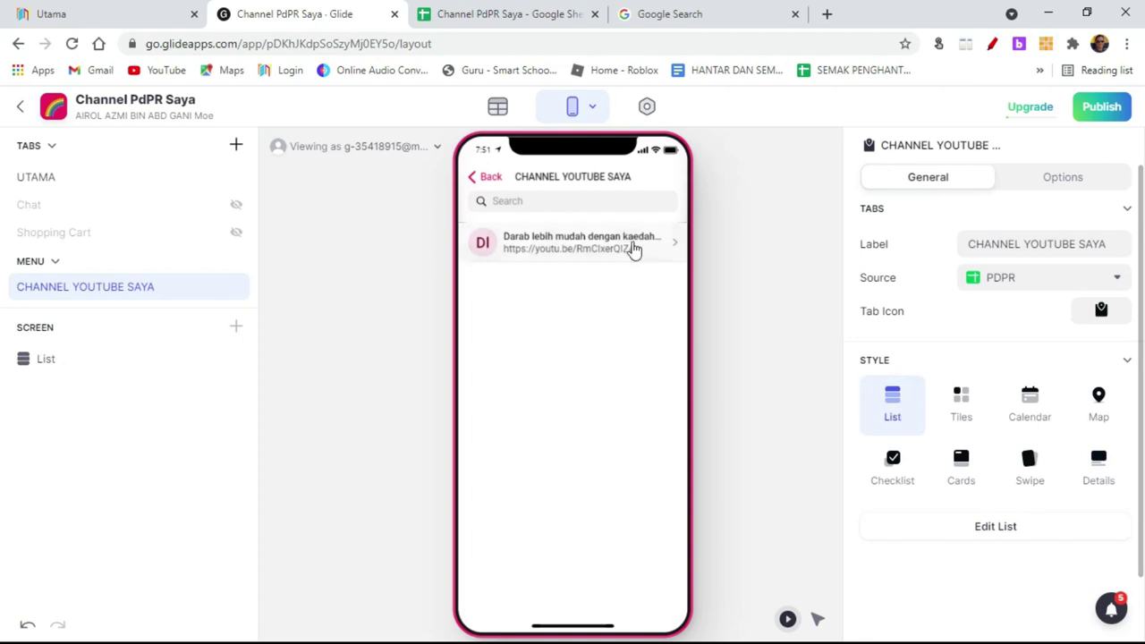
Preview the listed video's detail screen, then check the TAJUK VIDEO and PAUTAN VIDEO columns in the Google Sheets VIDEO SAYA sheet.
{"action": "left_click", "coordinate": [653, 248]}
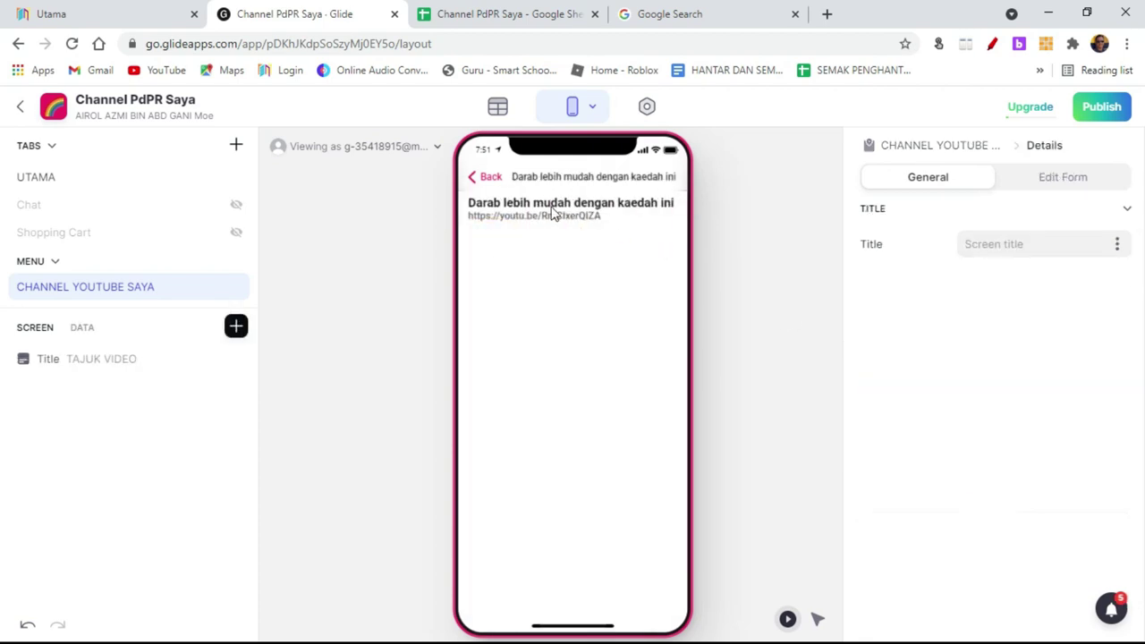
{"action": "left_click", "coordinate": [491, 178]}
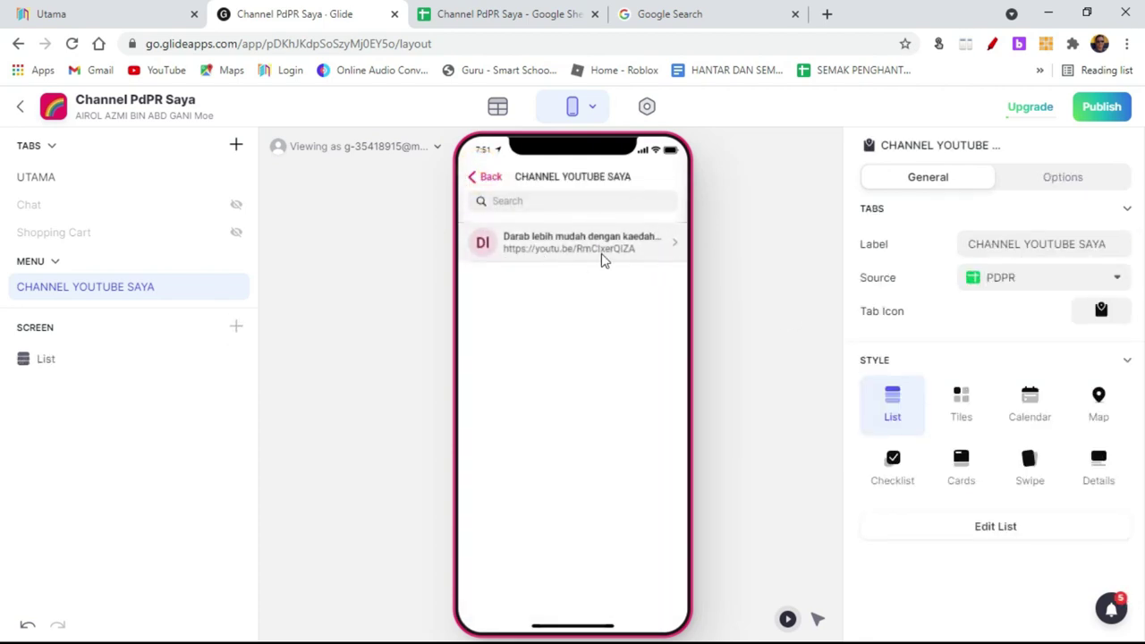
{"action": "left_click", "coordinate": [483, 19]}
{"action": "left_click", "coordinate": [249, 624]}
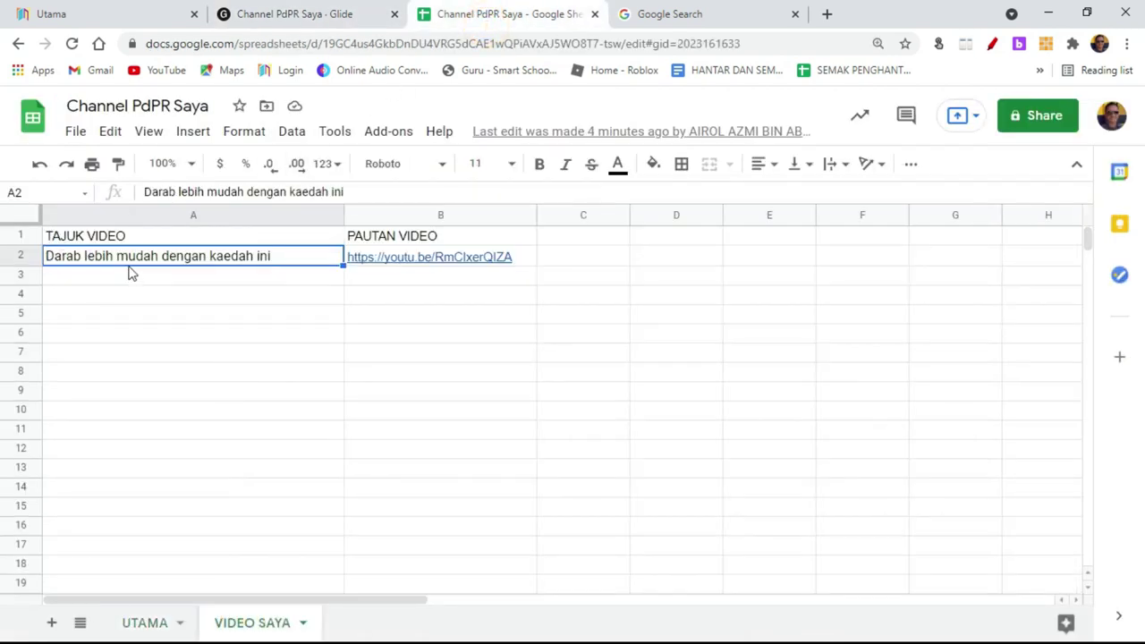
{"action": "left_click", "coordinate": [148, 279]}
{"action": "left_click", "coordinate": [169, 370]}
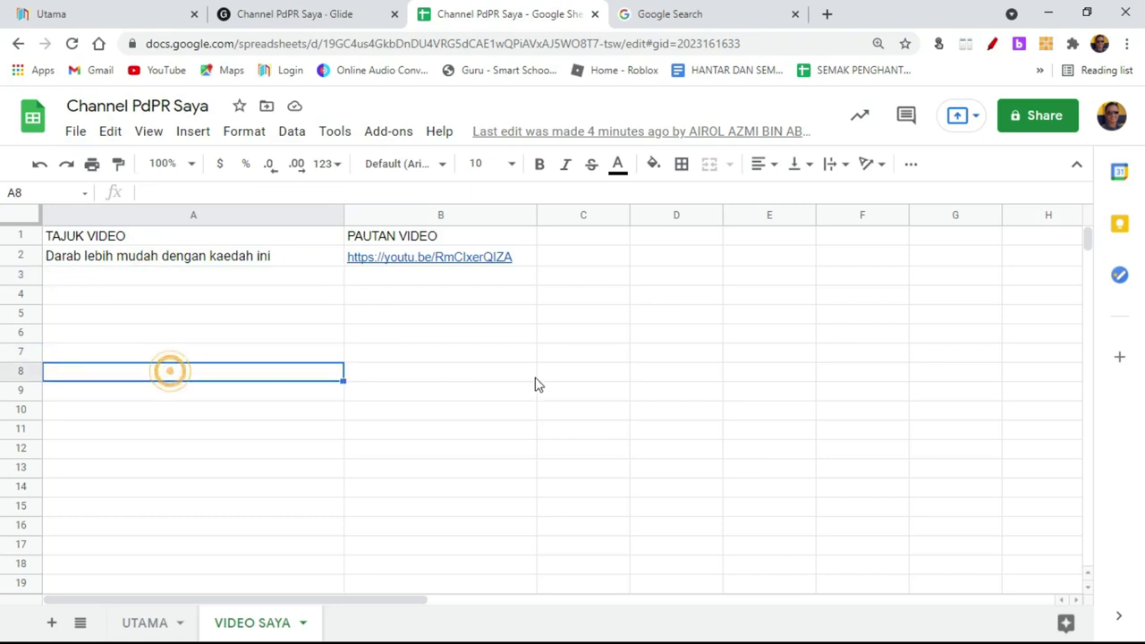
{"action": "left_click", "coordinate": [461, 284]}
{"action": "left_click", "coordinate": [454, 410]}
{"action": "left_click", "coordinate": [452, 429]}
{"action": "left_click", "coordinate": [324, 15]}
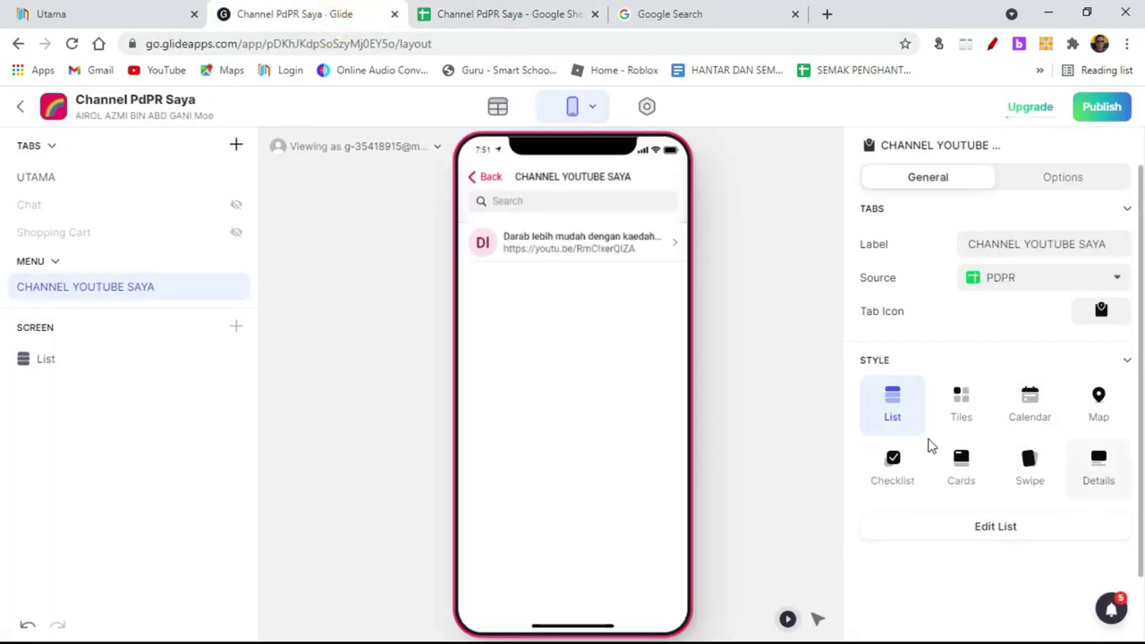
Edit the CHANNEL YOUTUBE SAYA list so its Details and Image fields have no column assigned.
{"action": "left_click", "coordinate": [996, 528]}
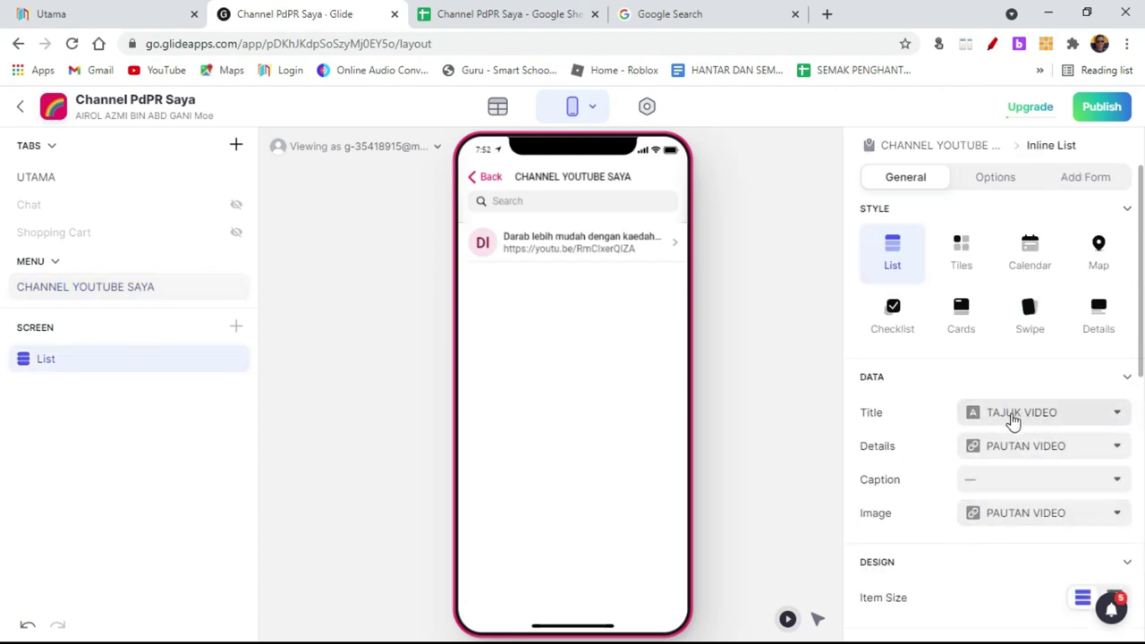
{"action": "left_click", "coordinate": [1067, 449]}
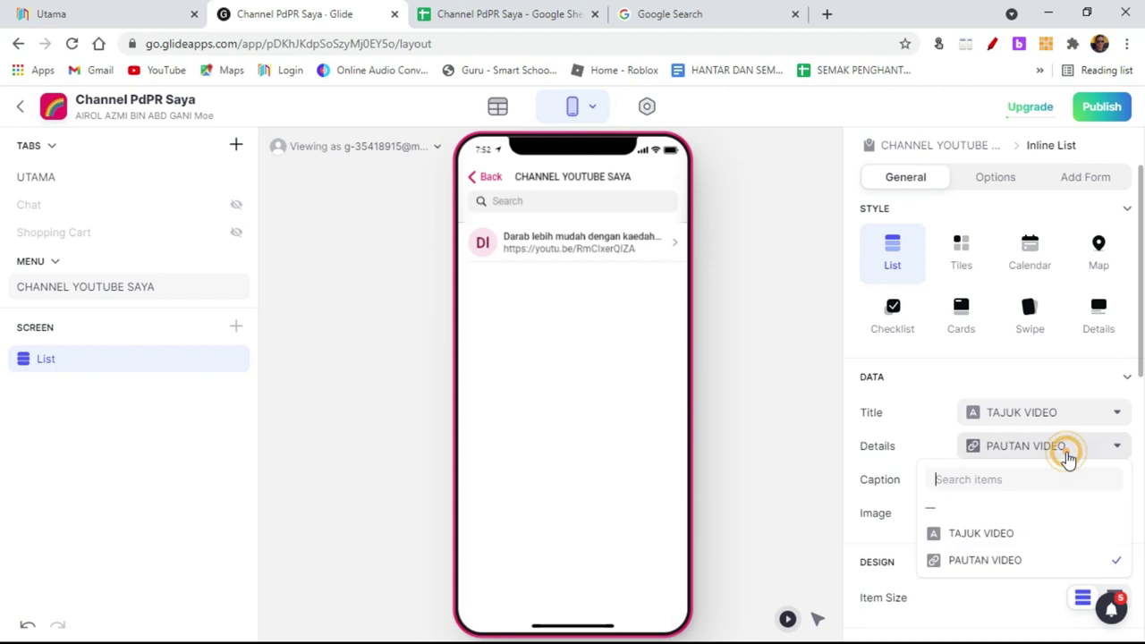
{"action": "left_click", "coordinate": [981, 510]}
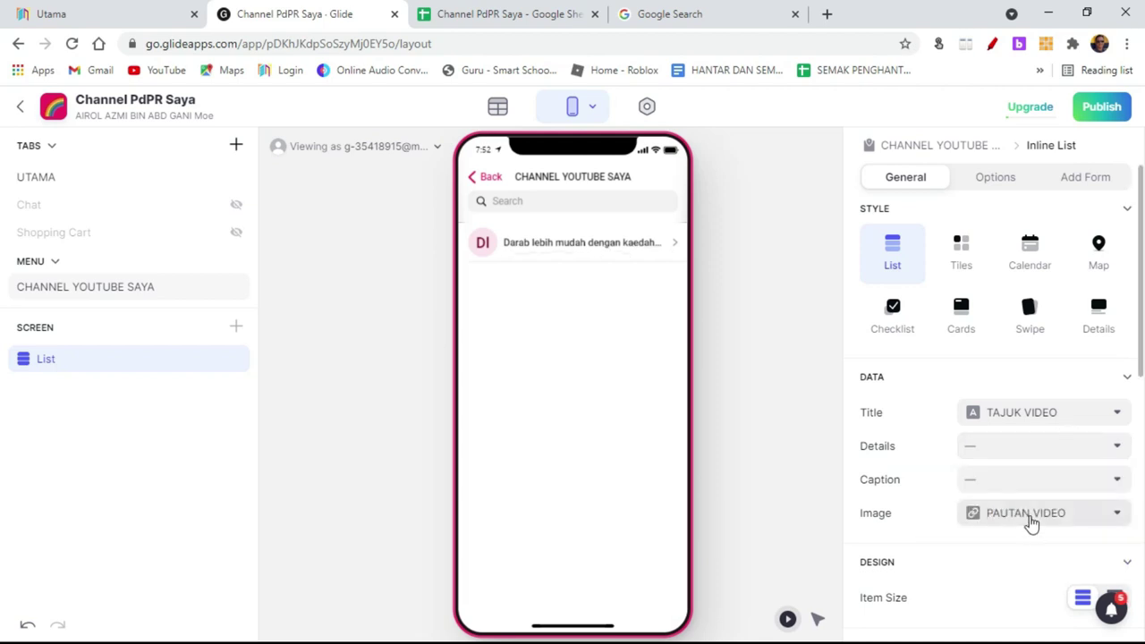
{"action": "left_click", "coordinate": [1029, 522]}
{"action": "left_click", "coordinate": [959, 433]}
Allow text wrapping in the list and switch its items to the compact size.
{"action": "scroll", "coordinate": [957, 465], "scroll_direction": "down", "scroll_amount": 5}
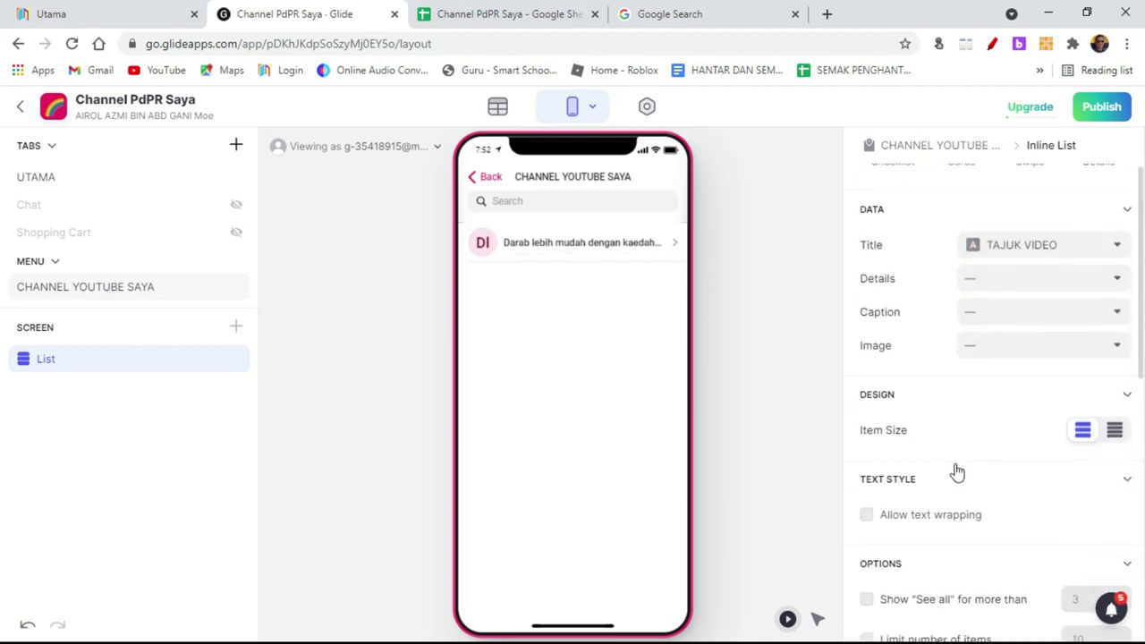
{"action": "left_click", "coordinate": [902, 263]}
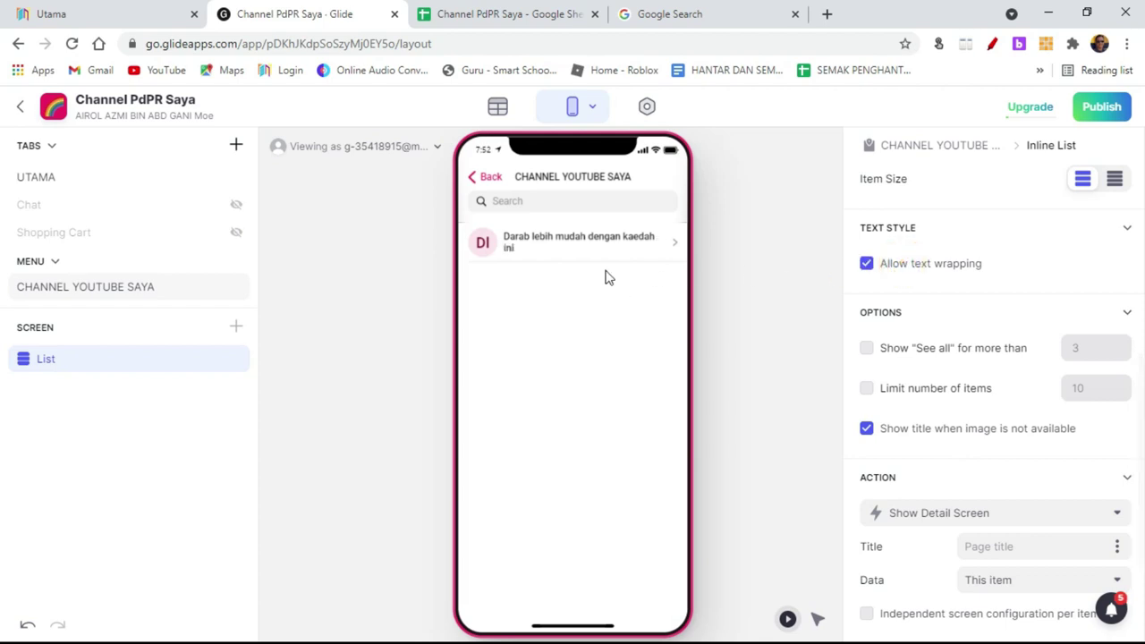
{"action": "left_click", "coordinate": [1114, 180]}
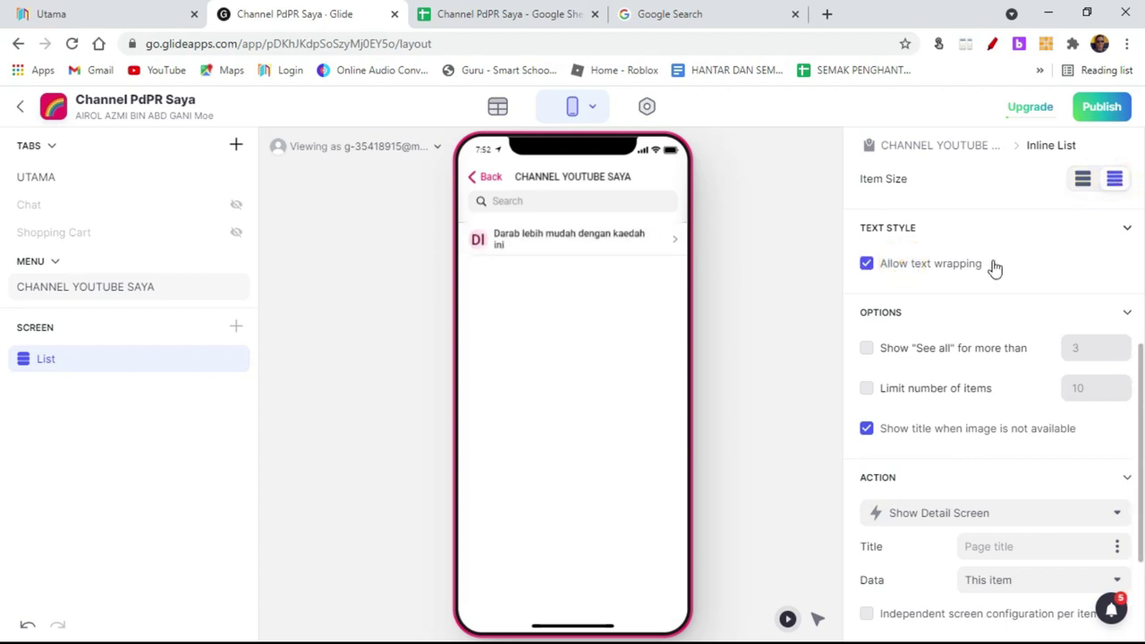
Turn off the list's option to show the title when the image is not available.
{"action": "scroll", "coordinate": [1003, 391], "scroll_direction": "down", "scroll_amount": 2}
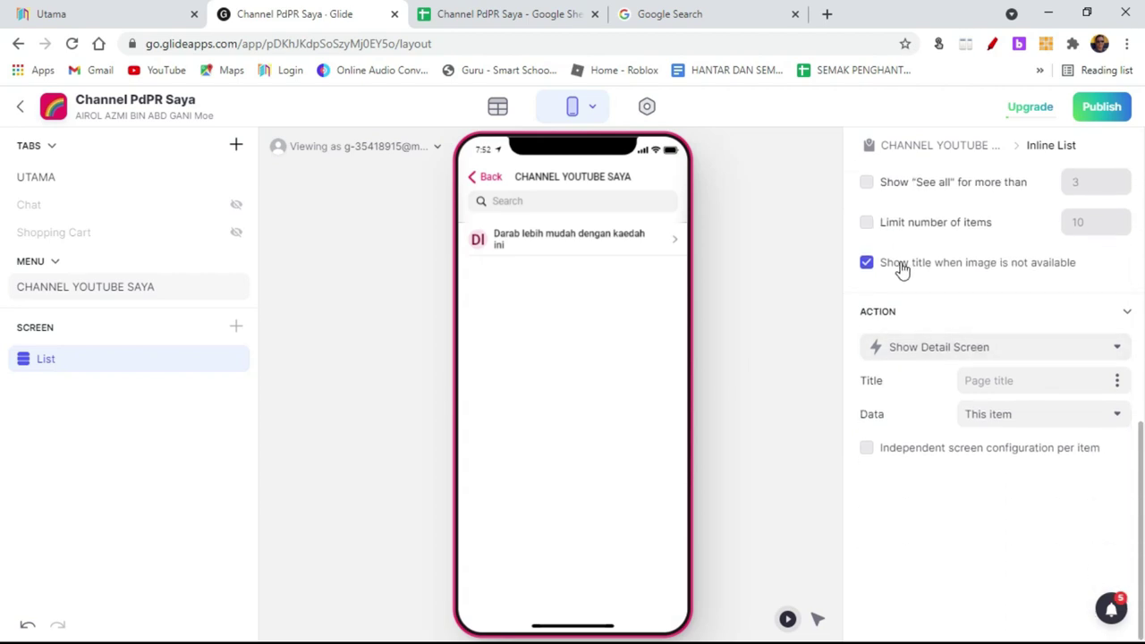
{"action": "left_click", "coordinate": [902, 270]}
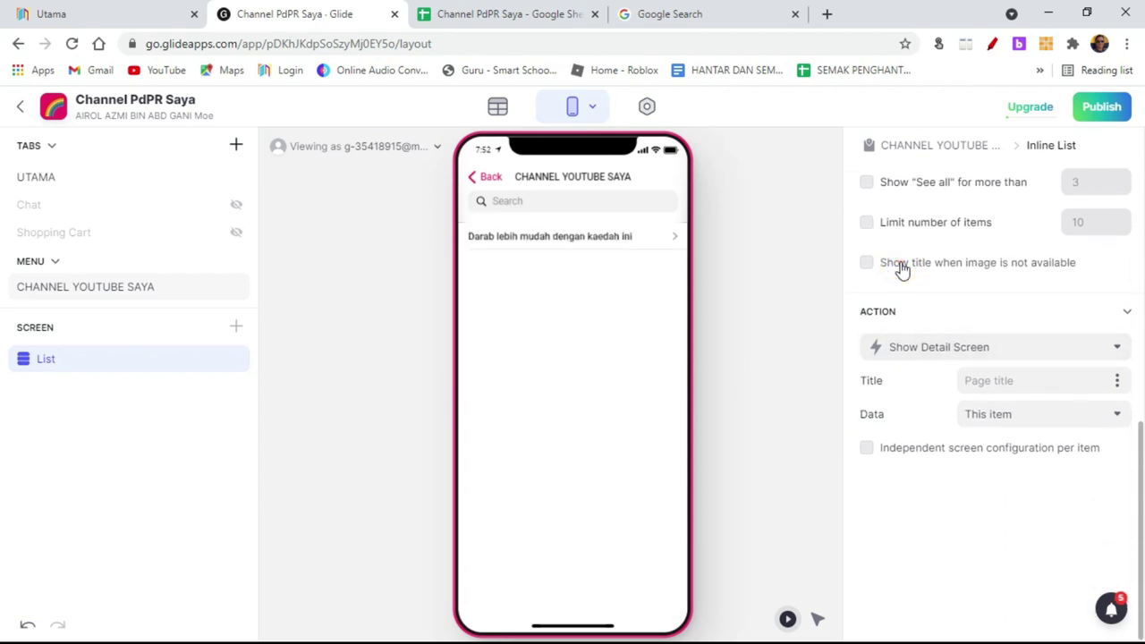
{"action": "left_click", "coordinate": [902, 270]}
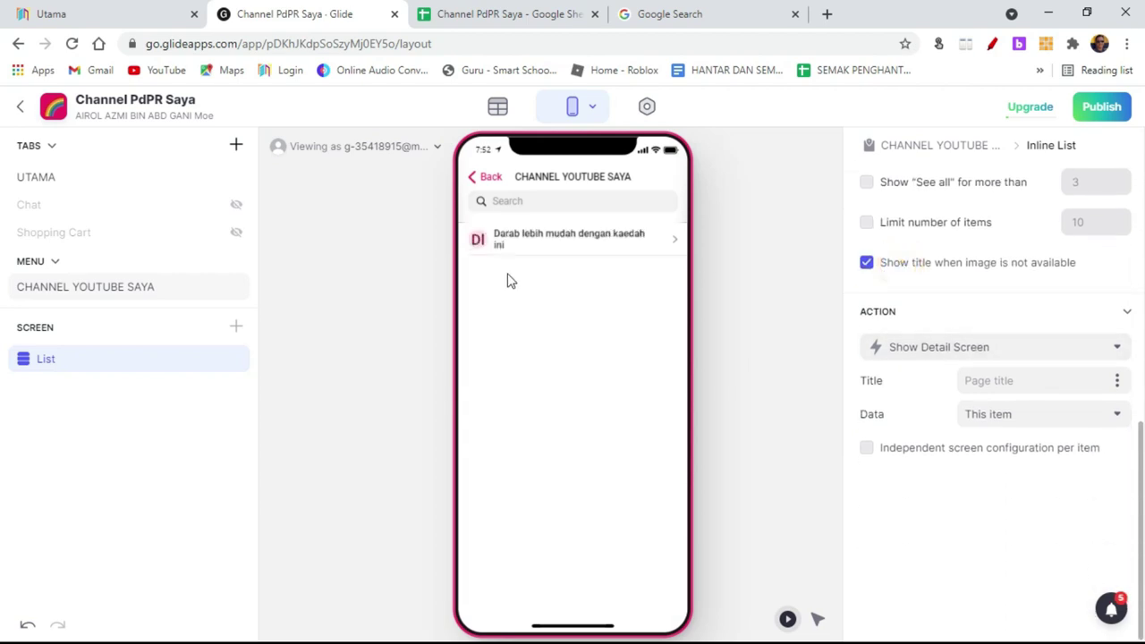
{"action": "left_click", "coordinate": [865, 263]}
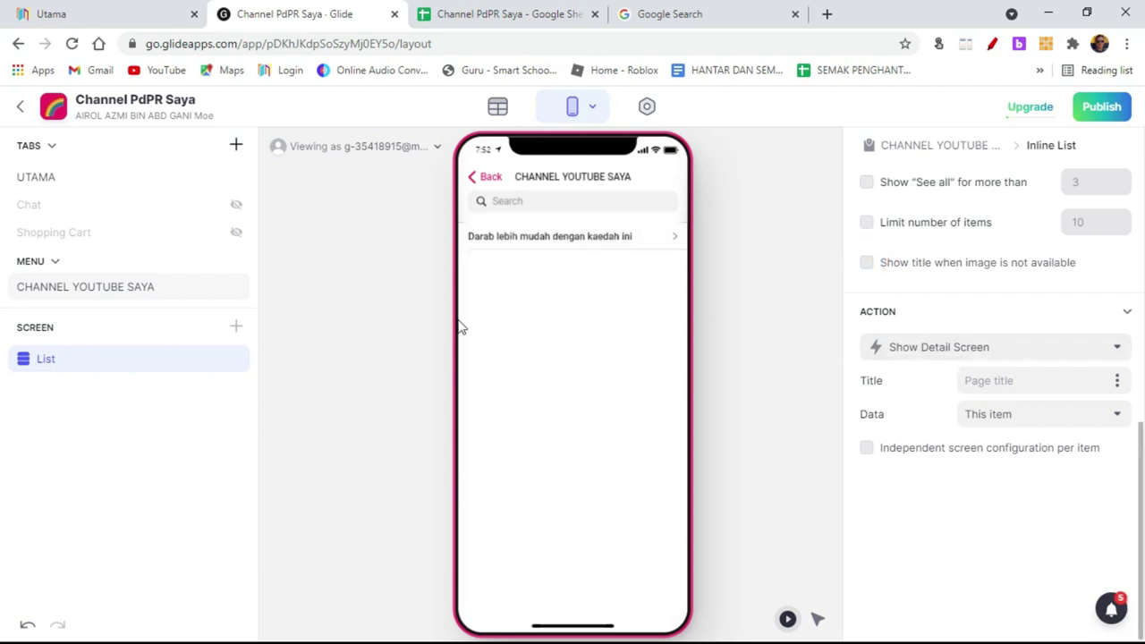
Open the listed video's detail screen and delete its Title component.
{"action": "left_click", "coordinate": [600, 242]}
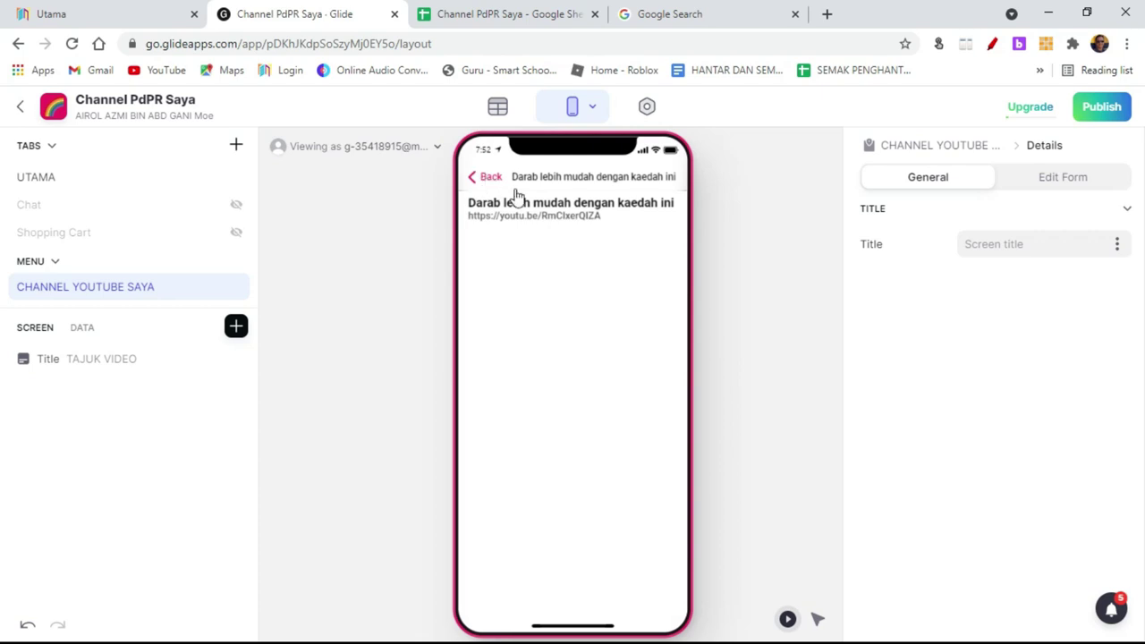
{"action": "left_click", "coordinate": [477, 177]}
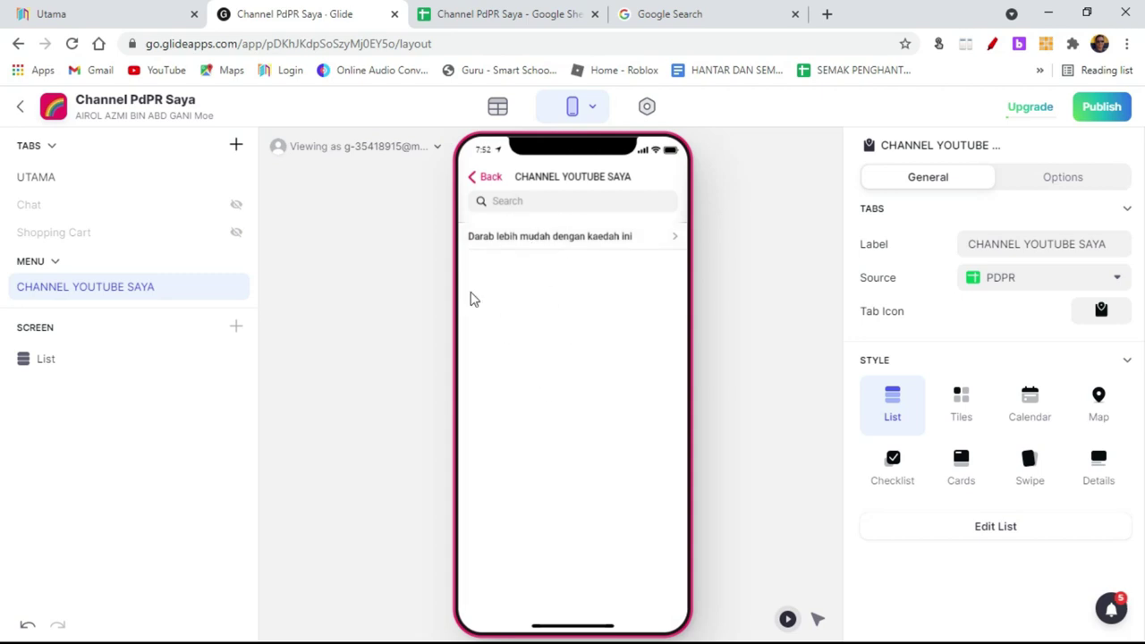
{"action": "left_click", "coordinate": [534, 242]}
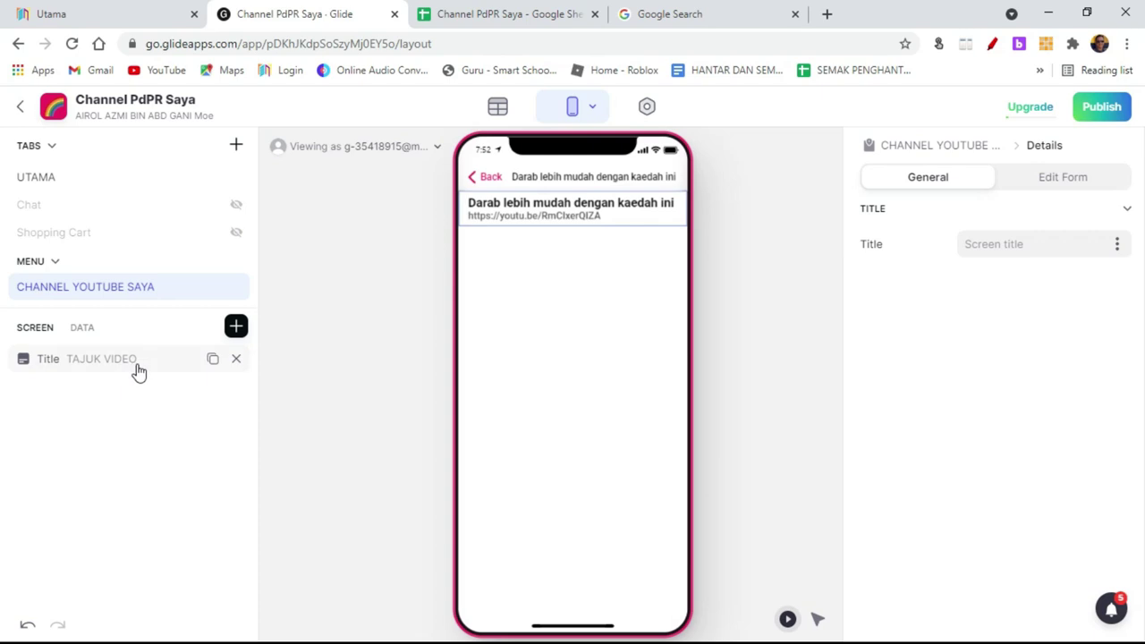
{"action": "left_click", "coordinate": [236, 359]}
Check the video title column in Google Sheets and add a Text component showing TAJUK VIDEO to the detail screen.
{"action": "left_click", "coordinate": [236, 326]}
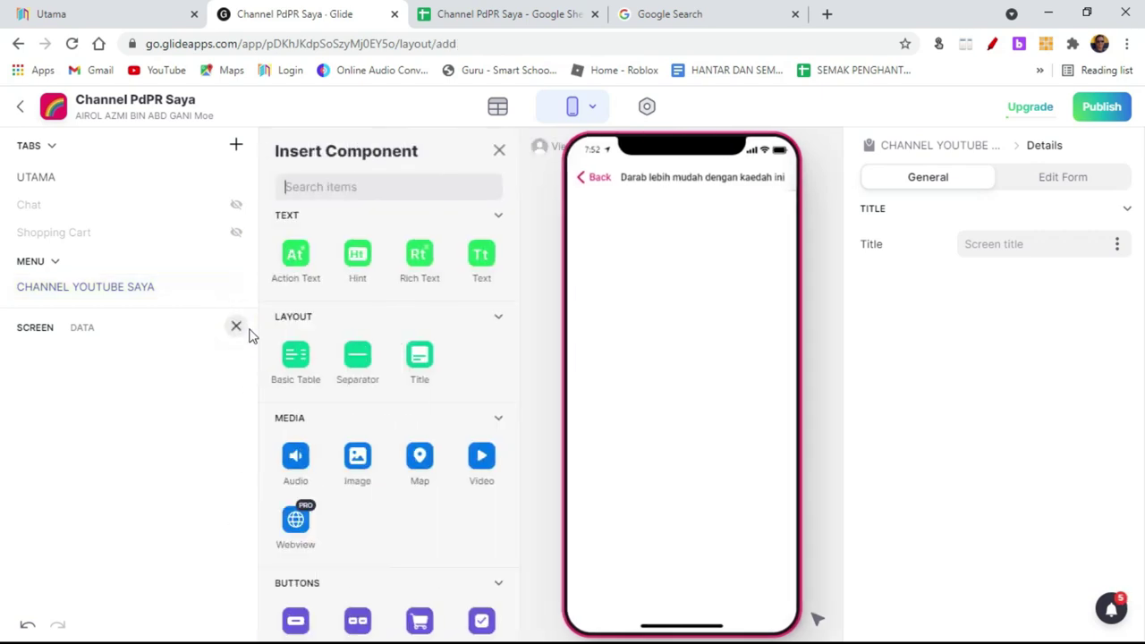
{"action": "left_click", "coordinate": [483, 13]}
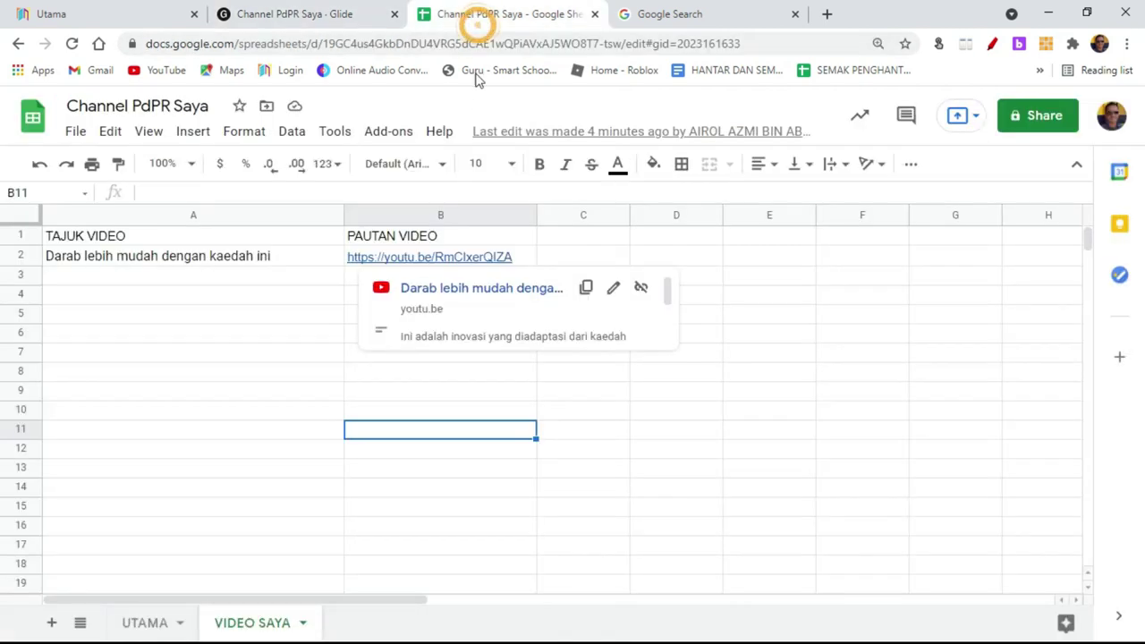
{"action": "left_click", "coordinate": [199, 258]}
{"action": "left_click", "coordinate": [276, 12]}
{"action": "left_click", "coordinate": [488, 268]}
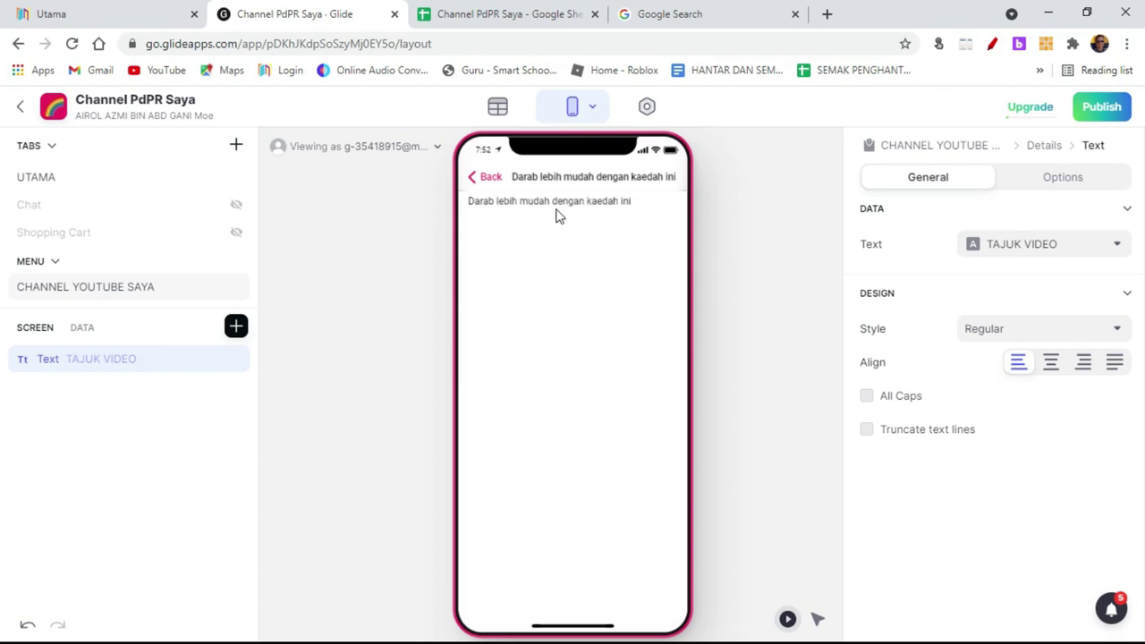
Center the TAJUK VIDEO text and set its style to Headline 3.
{"action": "left_click", "coordinate": [1052, 365]}
{"action": "left_click", "coordinate": [1009, 332]}
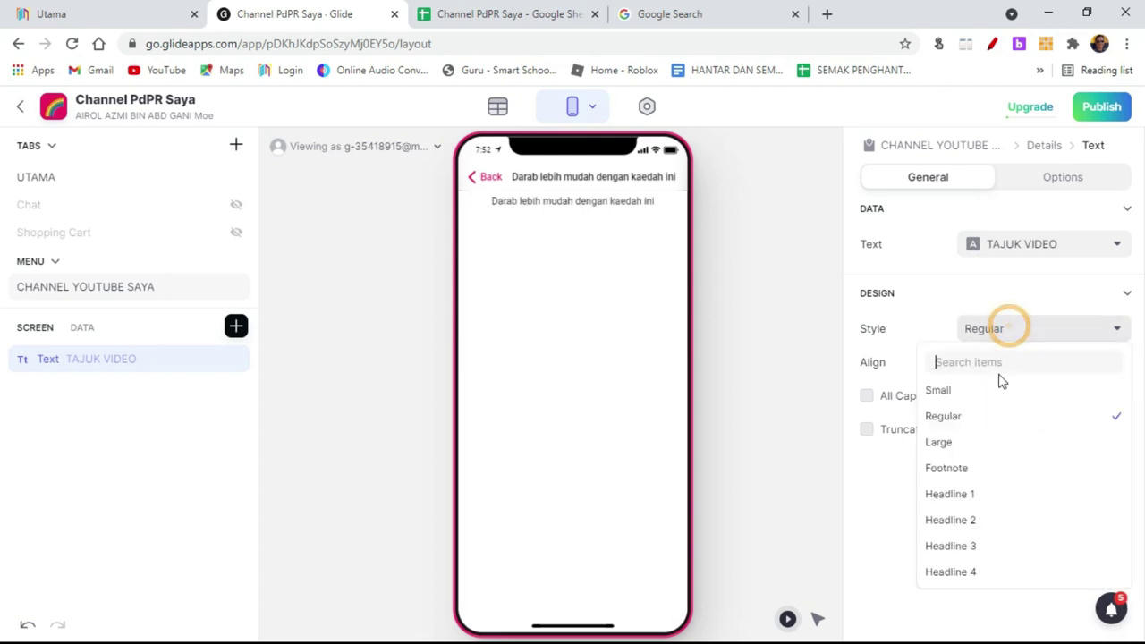
{"action": "left_click", "coordinate": [976, 547]}
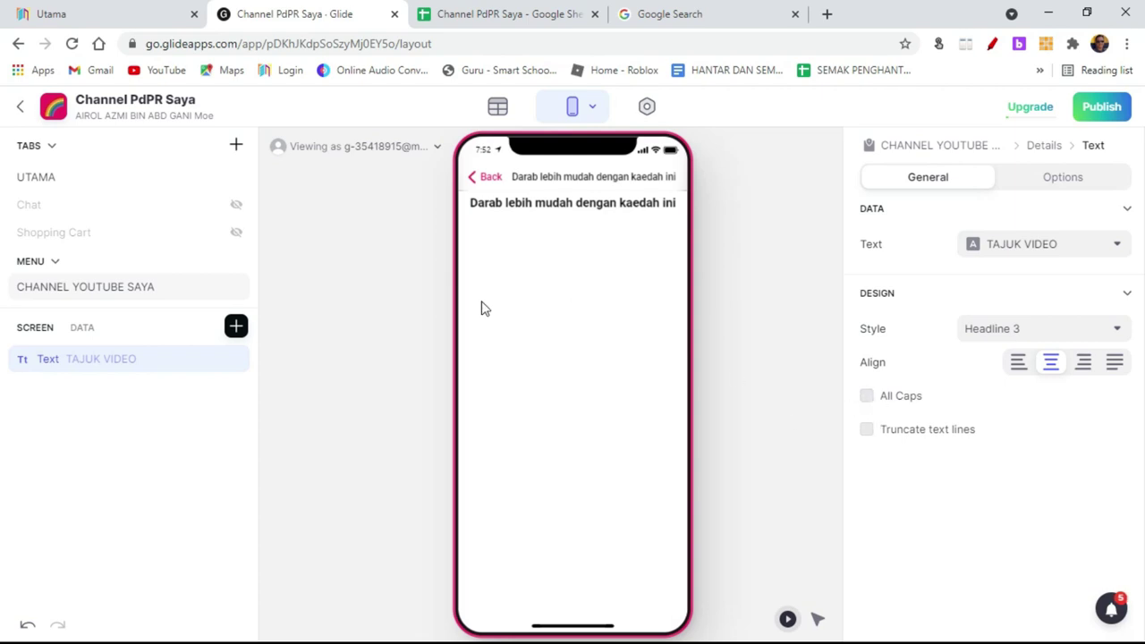
Add a Video component showing PAUTAN VIDEO below the title text, after checking the columns in Google Sheets.
{"action": "left_click", "coordinate": [236, 325]}
{"action": "left_click", "coordinate": [501, 13]}
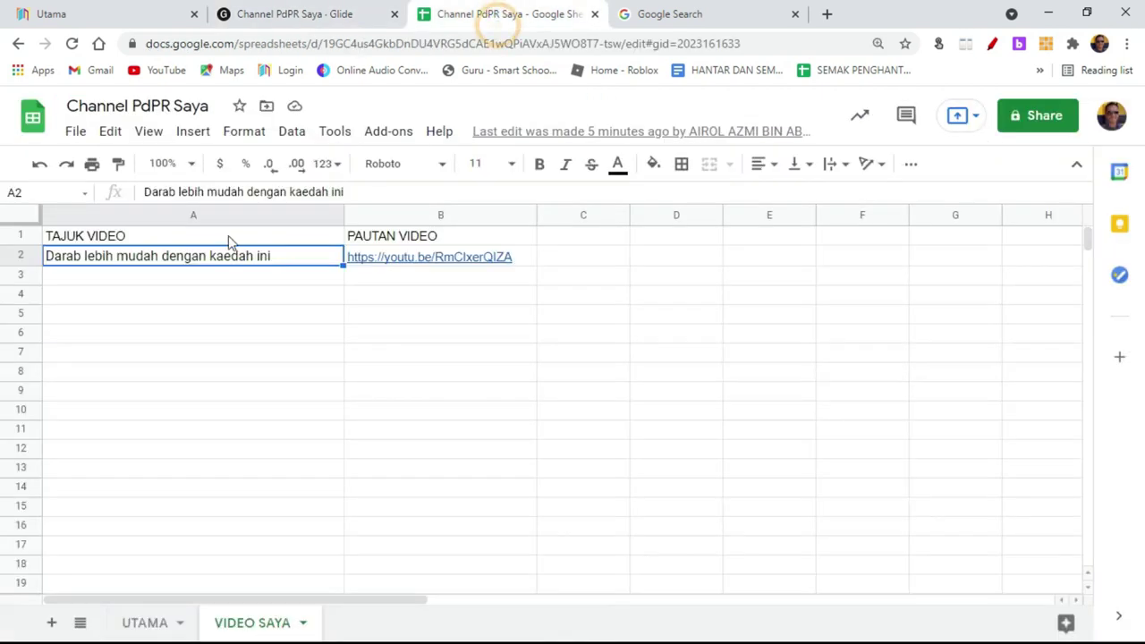
{"action": "left_click", "coordinate": [262, 13]}
{"action": "left_click", "coordinate": [236, 329]}
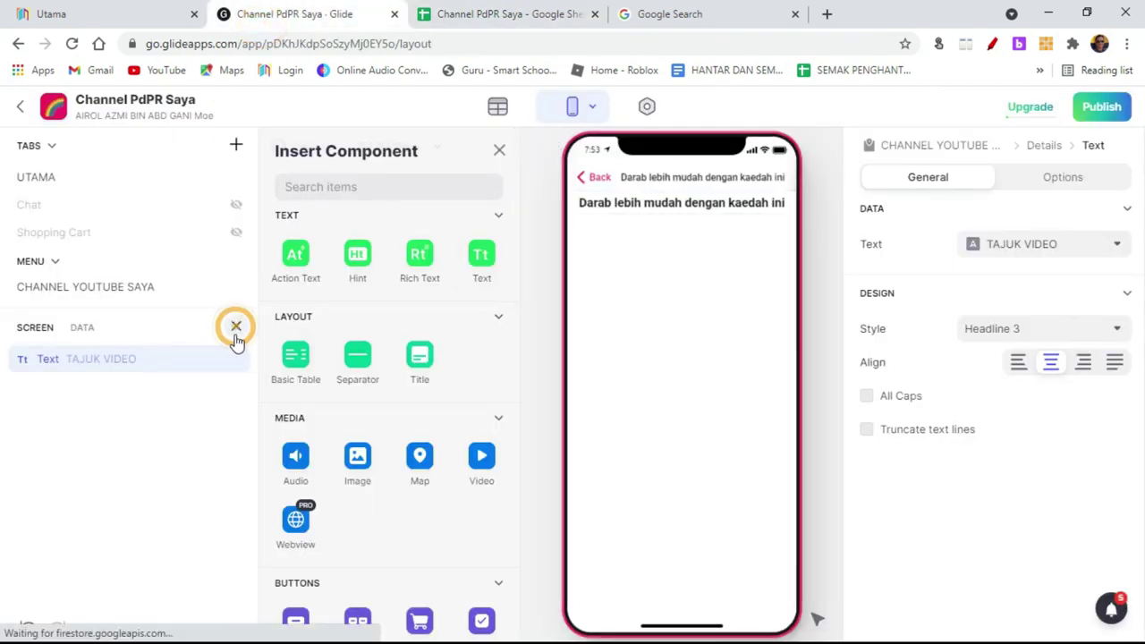
{"action": "left_click", "coordinate": [237, 329]}
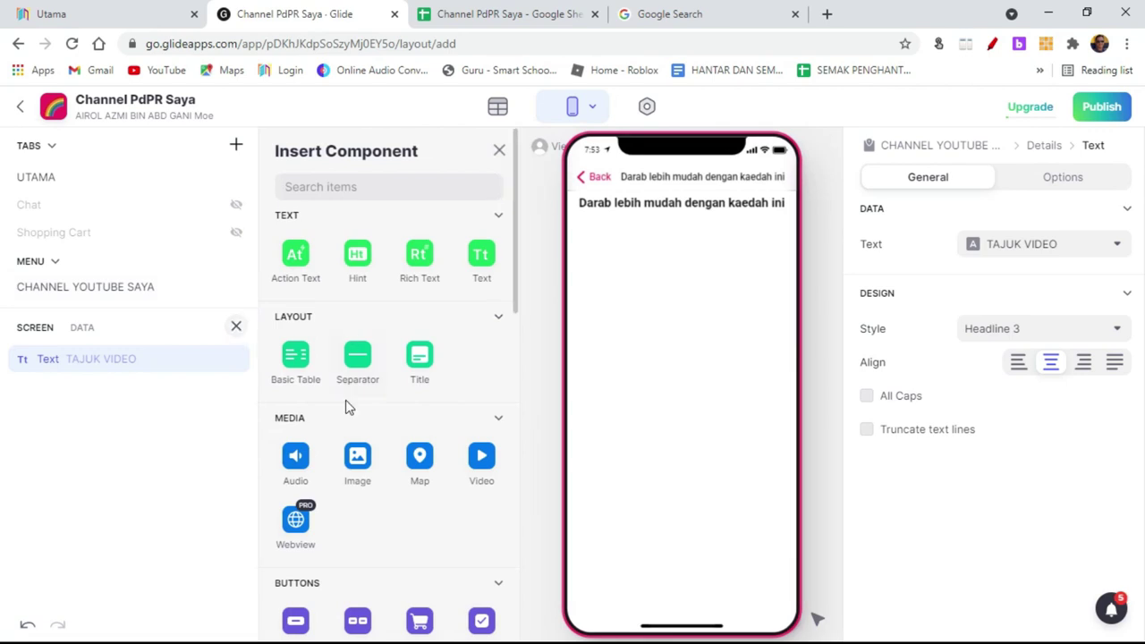
{"action": "scroll", "coordinate": [493, 322], "scroll_direction": "down", "scroll_amount": 4}
{"action": "scroll", "coordinate": [435, 286], "scroll_direction": "up", "scroll_amount": 3}
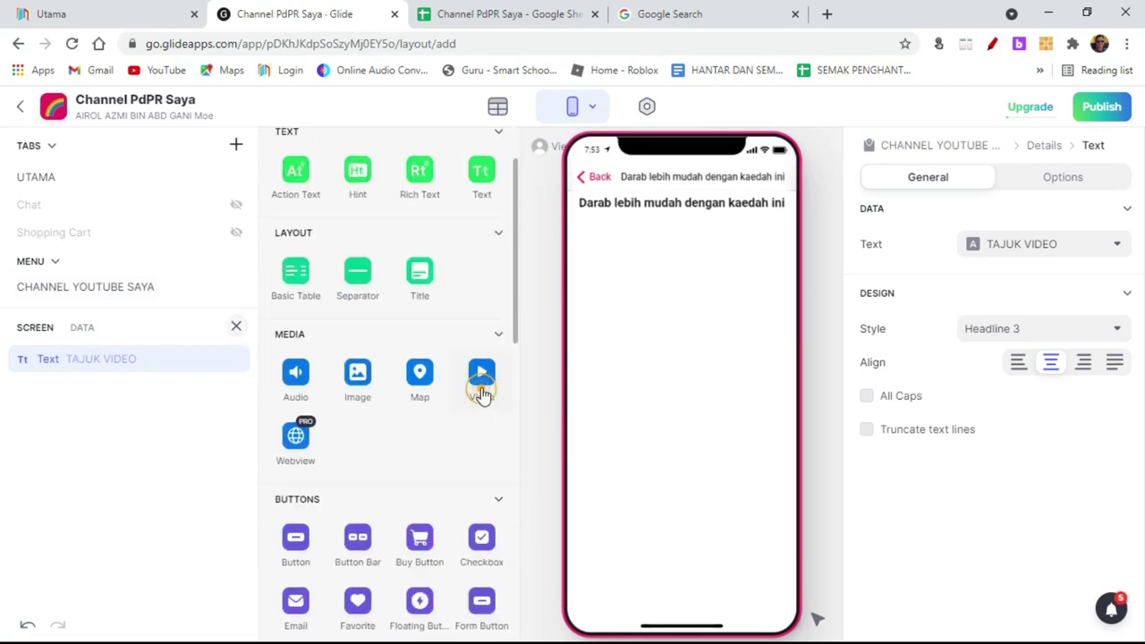
{"action": "left_click", "coordinate": [481, 392]}
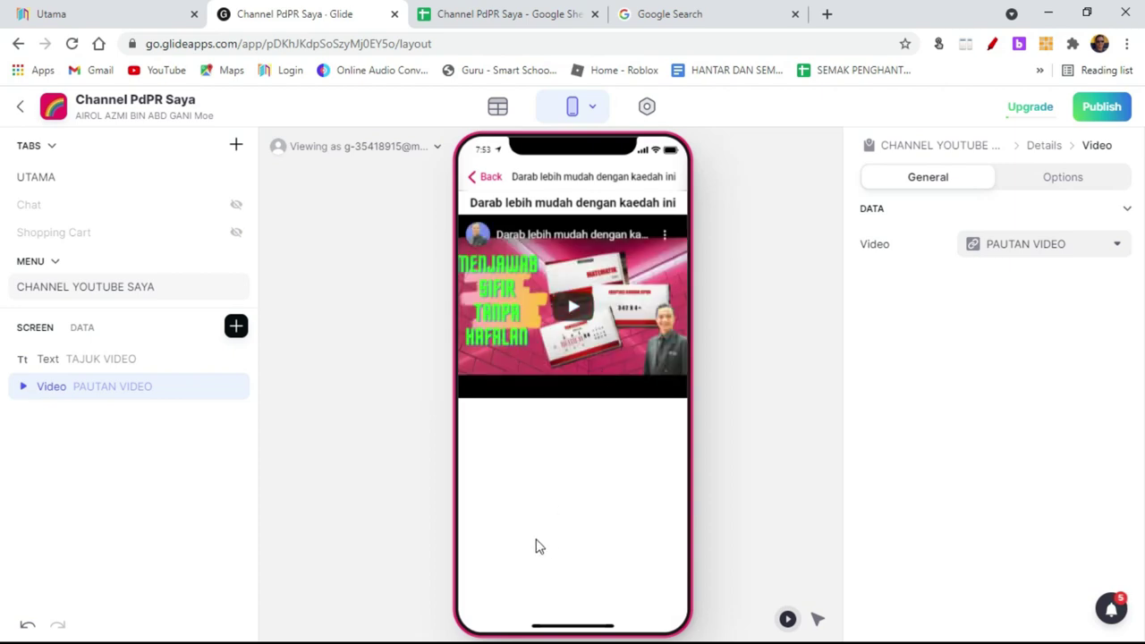
Test playback of the embedded video in the preview and return to the UTAMA screen.
{"action": "left_click", "coordinate": [569, 311]}
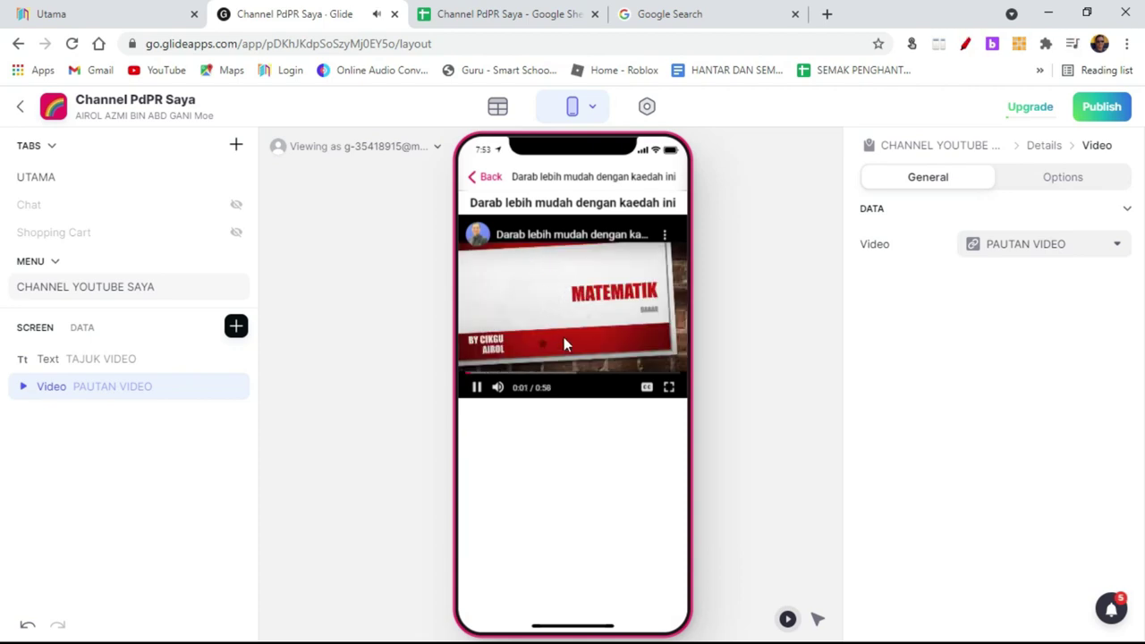
{"action": "left_click", "coordinate": [489, 179]}
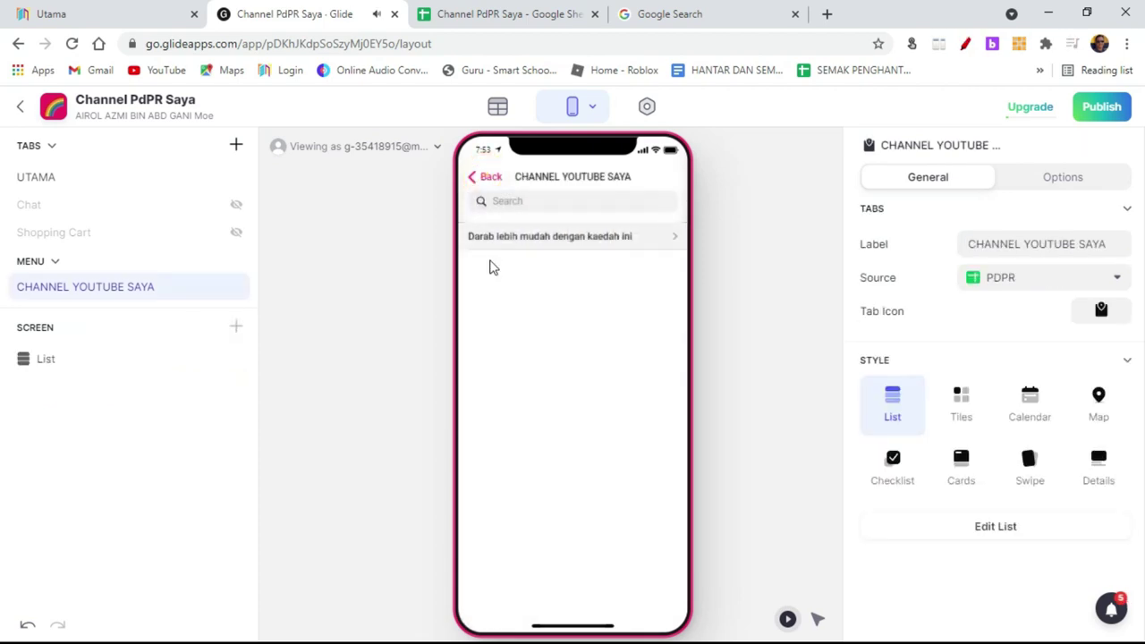
{"action": "left_click", "coordinate": [485, 173]}
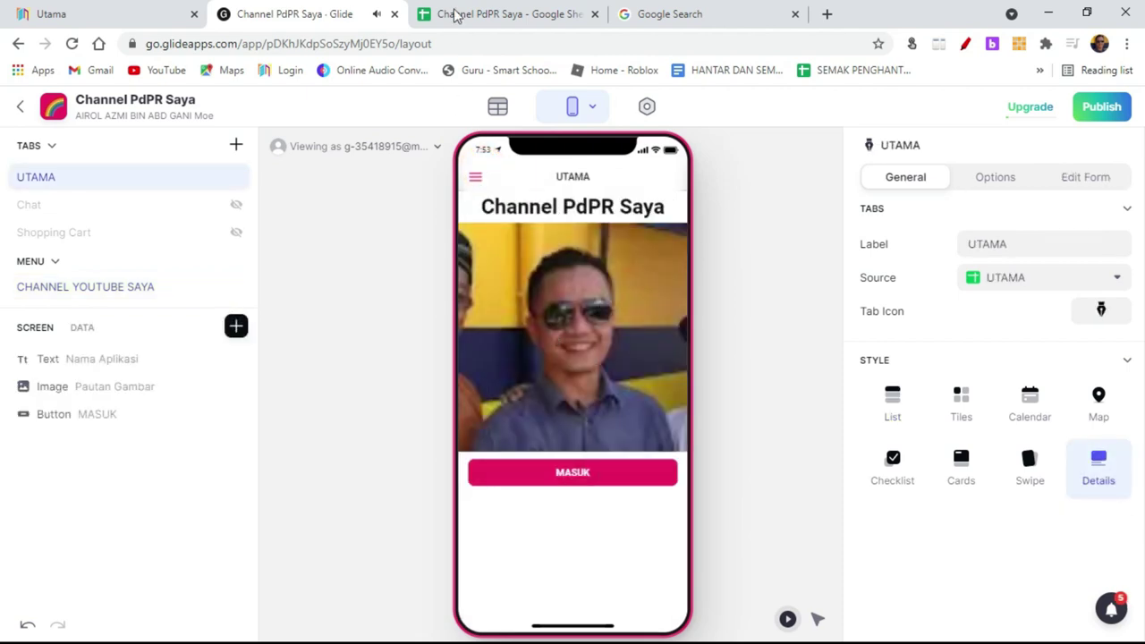
Select cell A3 in the VIDEO SAYA sheet, then open the details of the video Darab menggunakan kaedah dakap palang in YouTube Studio.
{"action": "left_click", "coordinate": [458, 14]}
{"action": "left_click", "coordinate": [226, 333]}
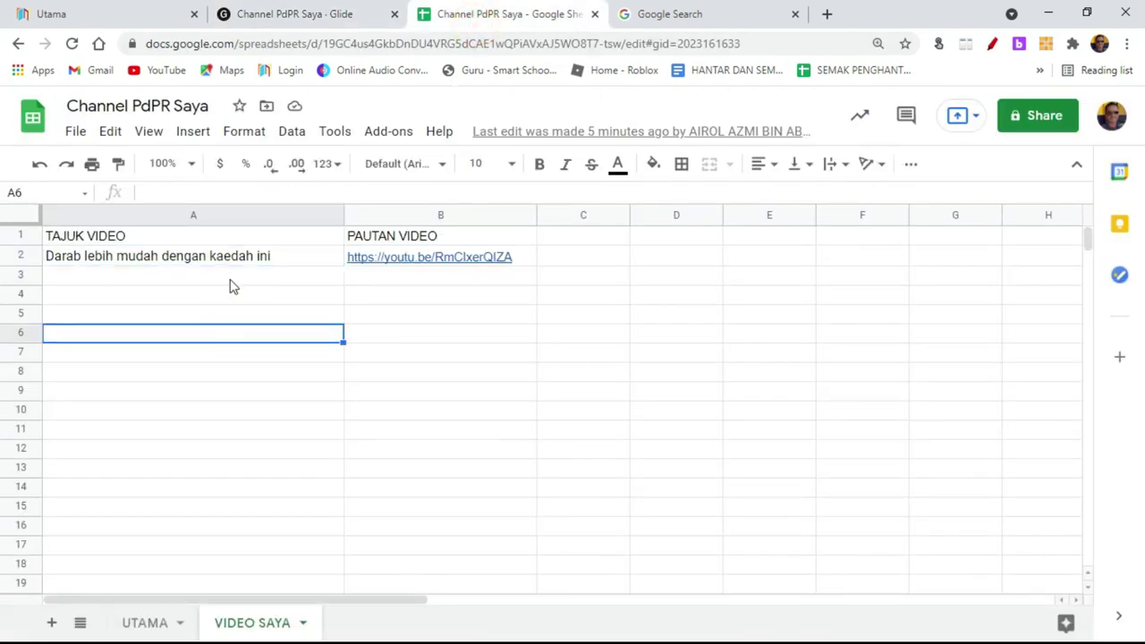
{"action": "left_click", "coordinate": [230, 277]}
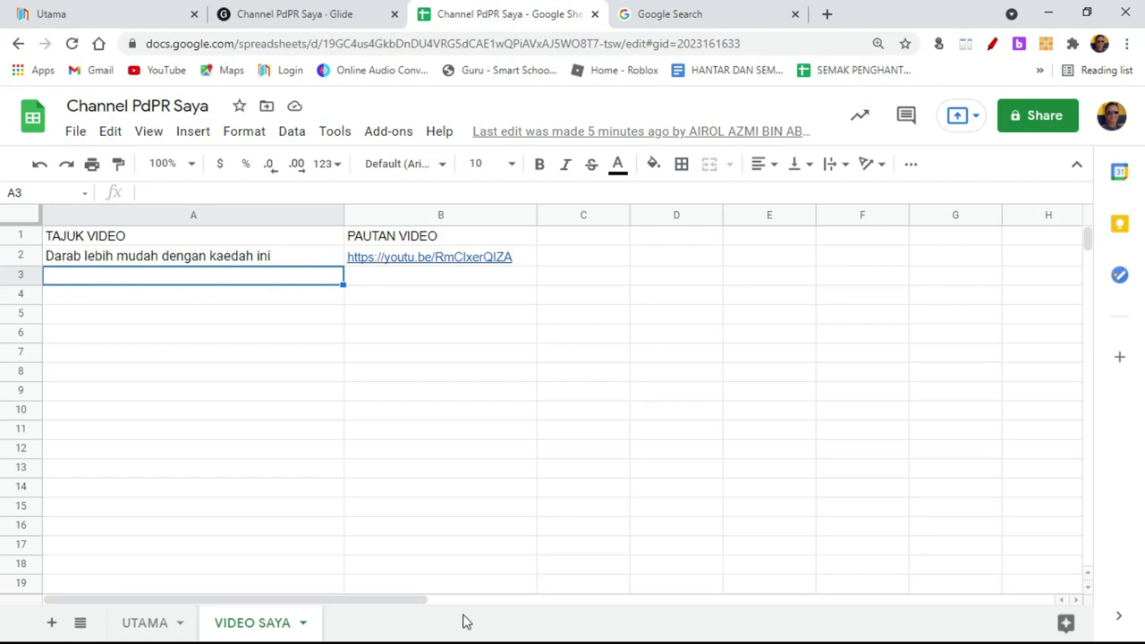
{"action": "key", "text": "alt+Tab"}
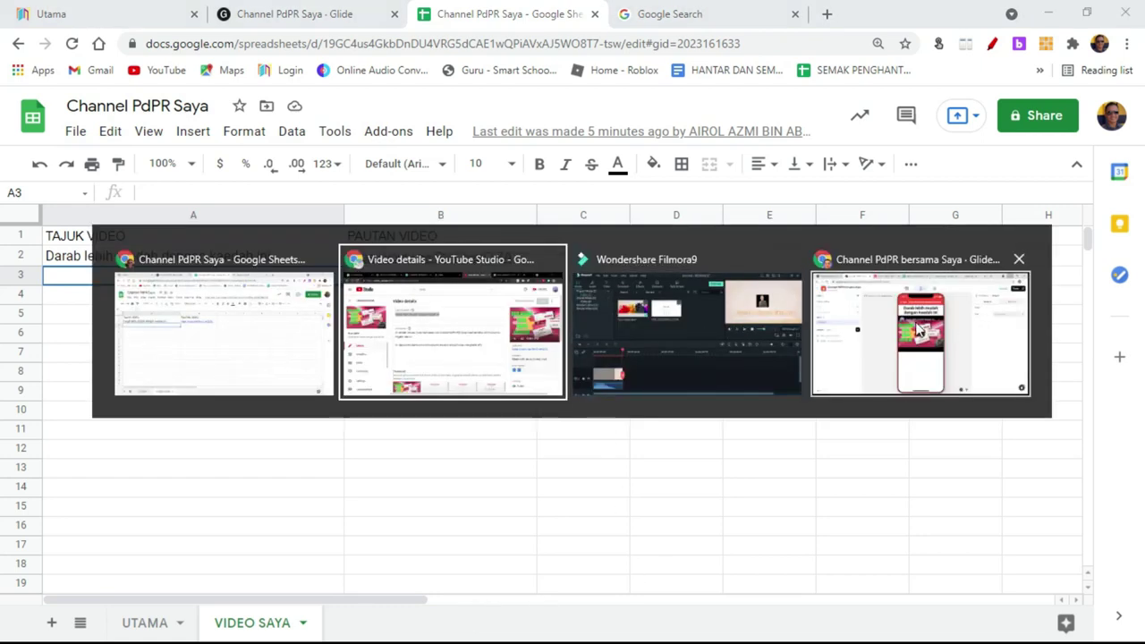
{"action": "left_click", "coordinate": [439, 330]}
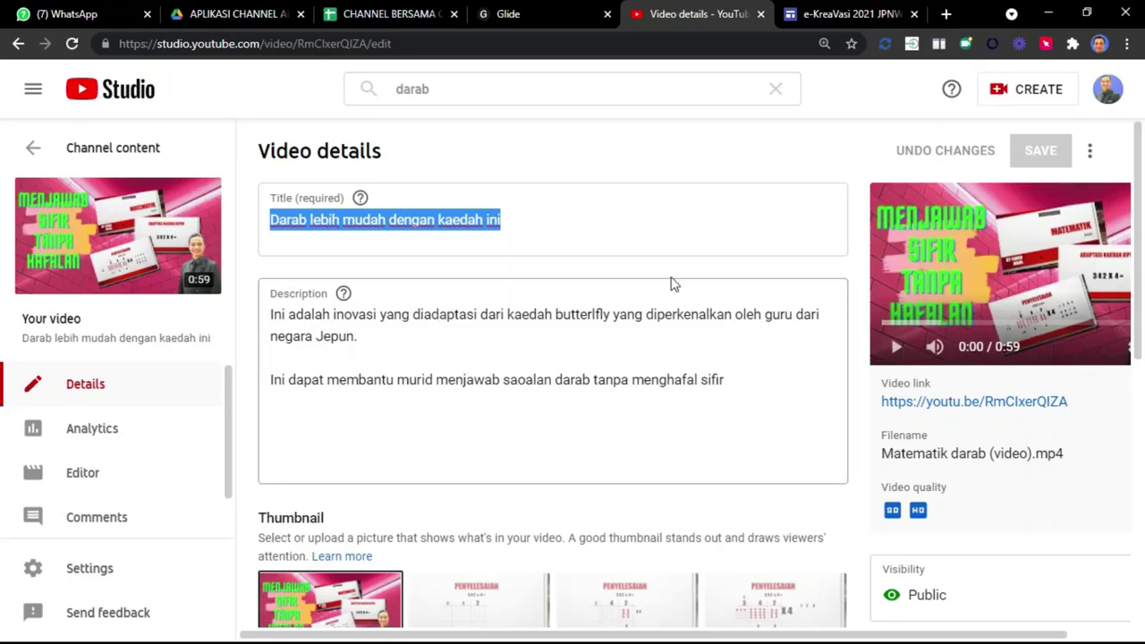
{"action": "left_click", "coordinate": [448, 88]}
{"action": "mouse_move", "coordinate": [603, 195]}
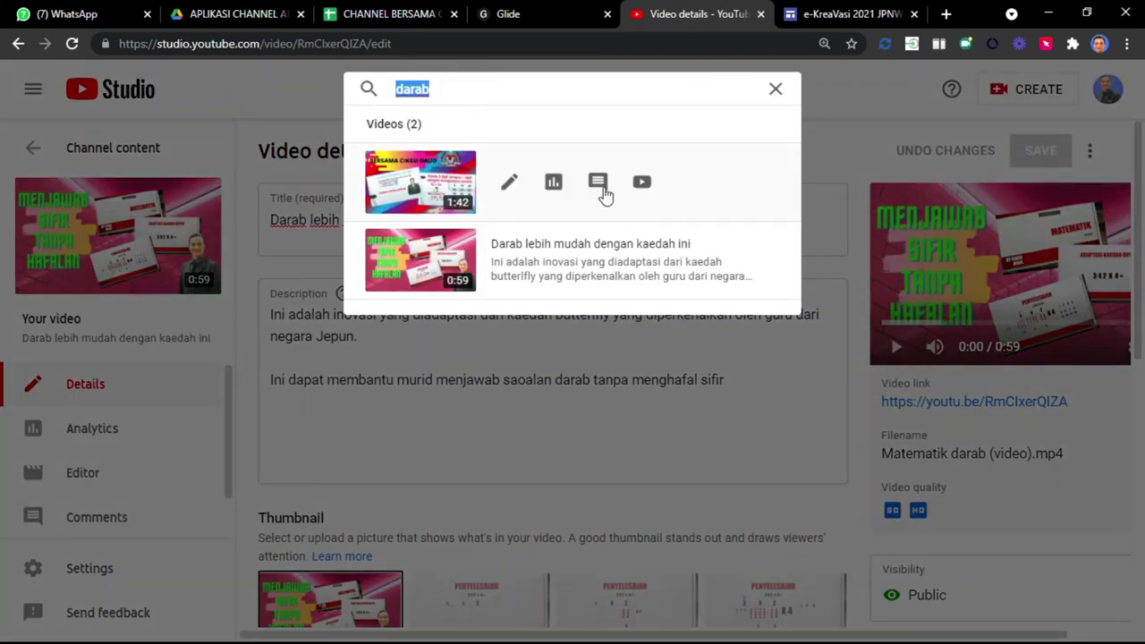
{"action": "left_click", "coordinate": [504, 184]}
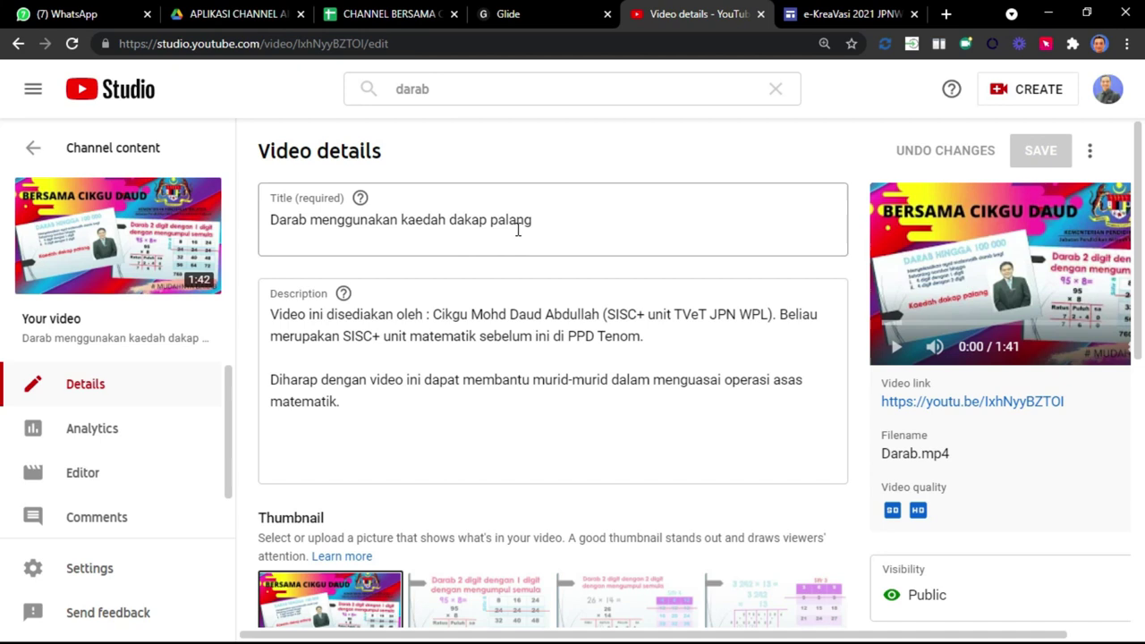
Copy the video title Darab menggunakan kaedah dakap palang from YouTube Studio into cell A3 of the VIDEO SAYA sheet in Google Sheets.
{"action": "left_click", "coordinate": [549, 229]}
{"action": "triple_click", "coordinate": [542, 220]}
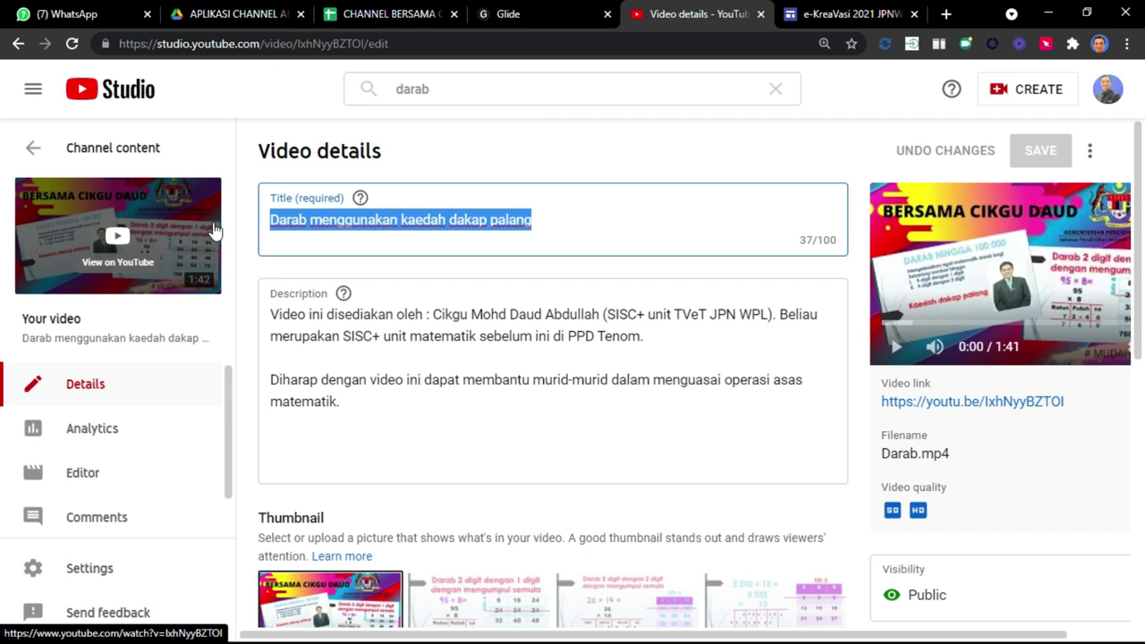
{"action": "type", "text": "C"}
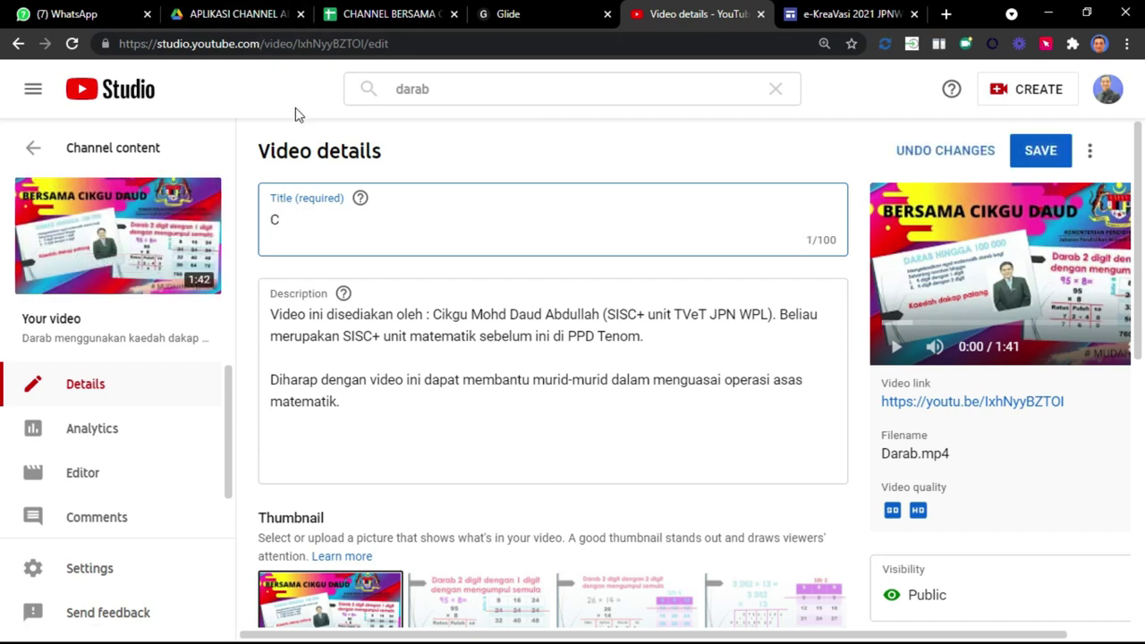
{"action": "key", "text": "ctrl+z"}
{"action": "key", "text": "ctrl+c"}
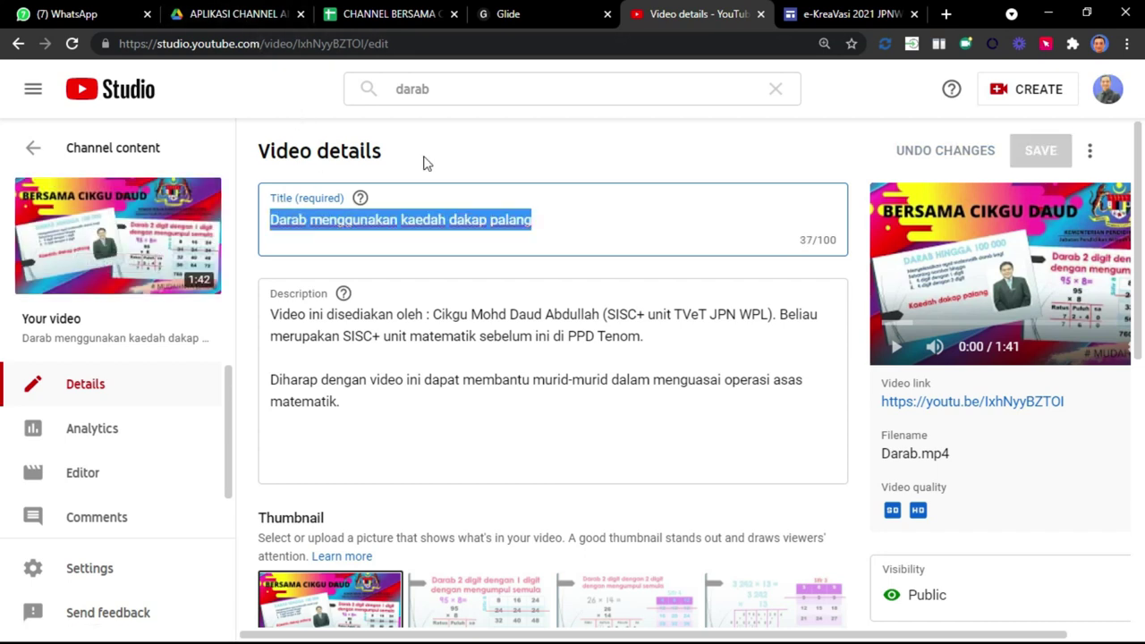
{"action": "left_click", "coordinate": [393, 10]}
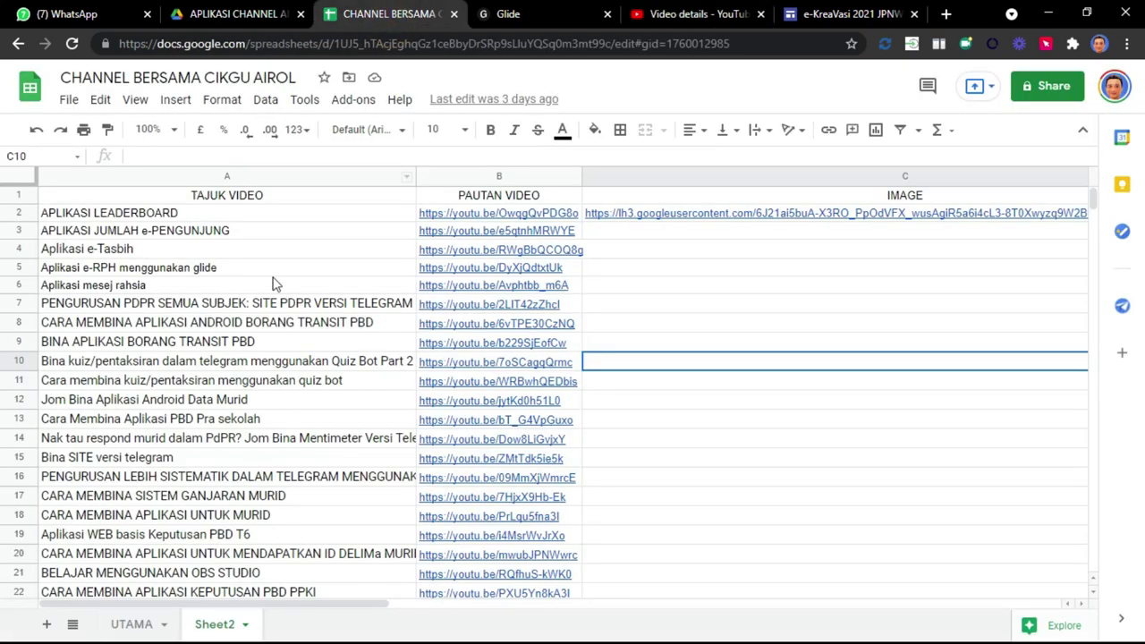
{"action": "key", "text": "alt+Tab"}
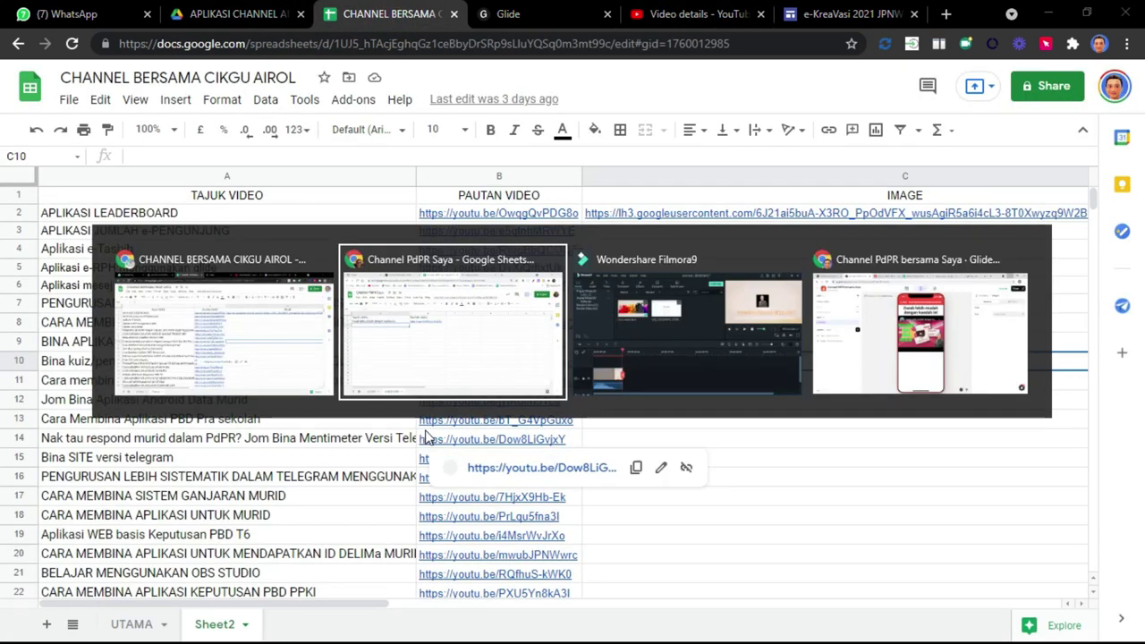
{"action": "key", "text": "ctrl+v"}
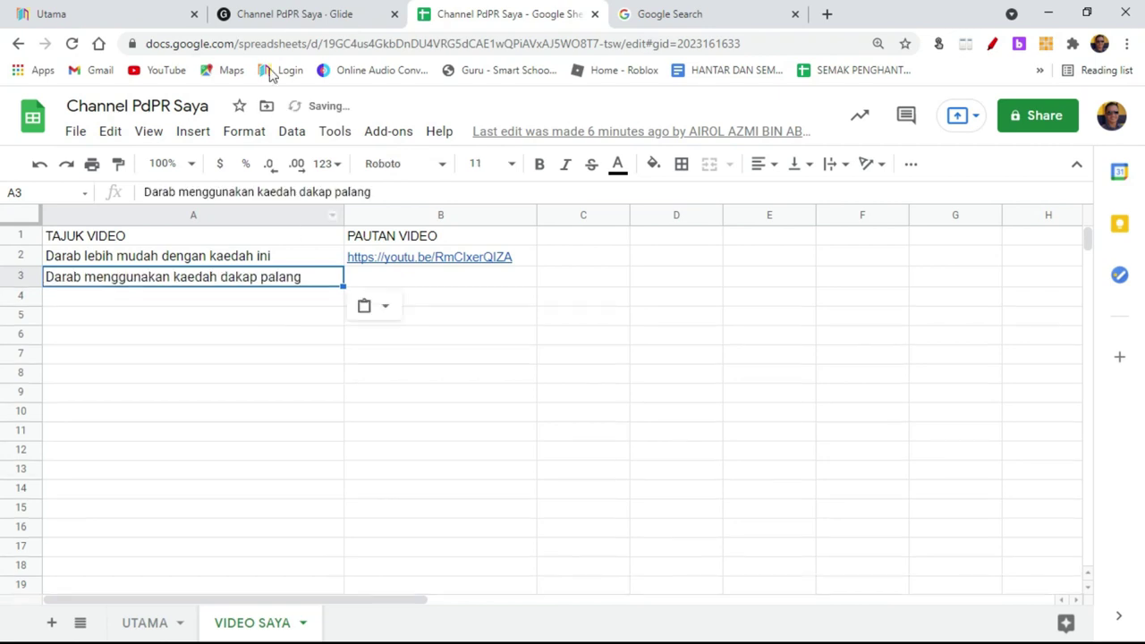
{"action": "left_click", "coordinate": [299, 13]}
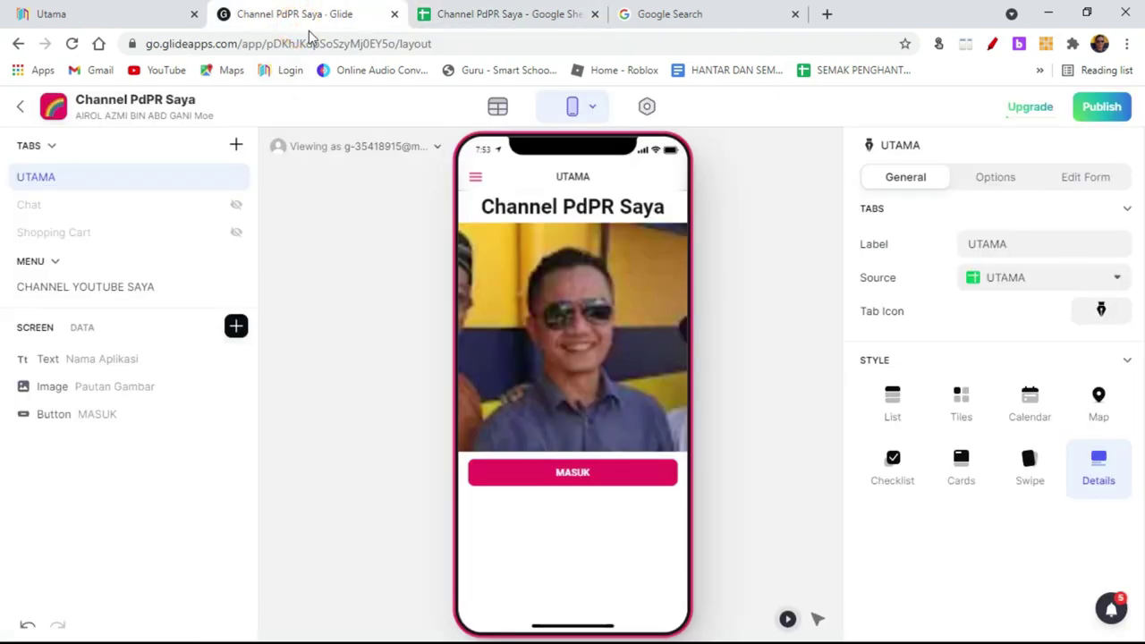
{"action": "left_click", "coordinate": [502, 16]}
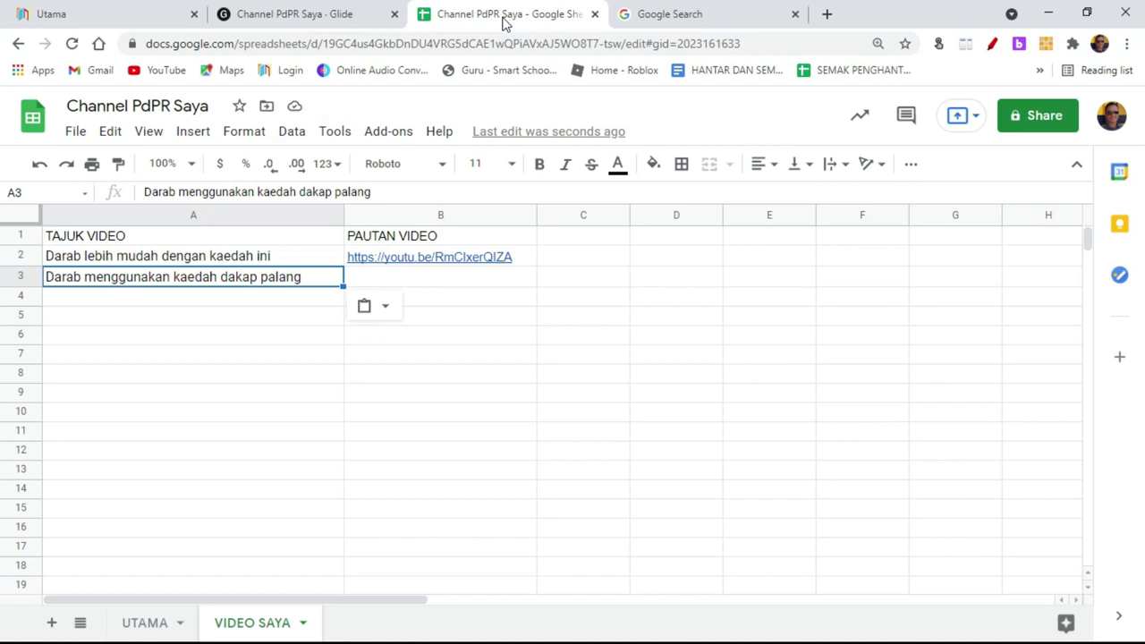
{"action": "key", "text": "ctrl+Tab"}
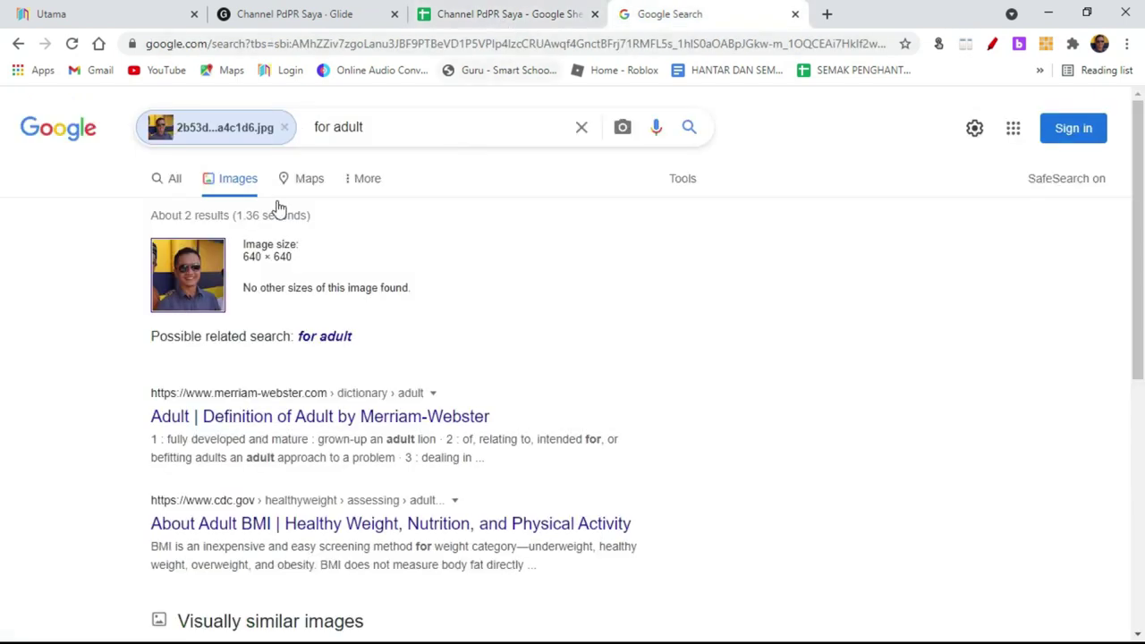
{"action": "key", "text": "ctrl+Tab"}
{"action": "key", "text": "ctrl+Tab"}
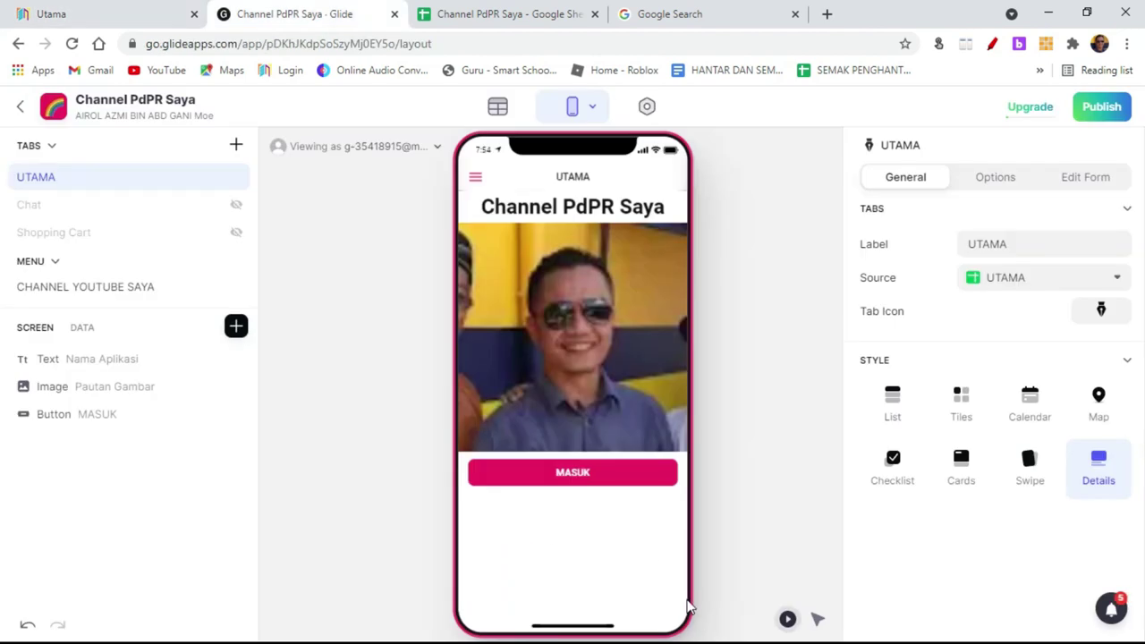
{"action": "key", "text": "alt+Tab"}
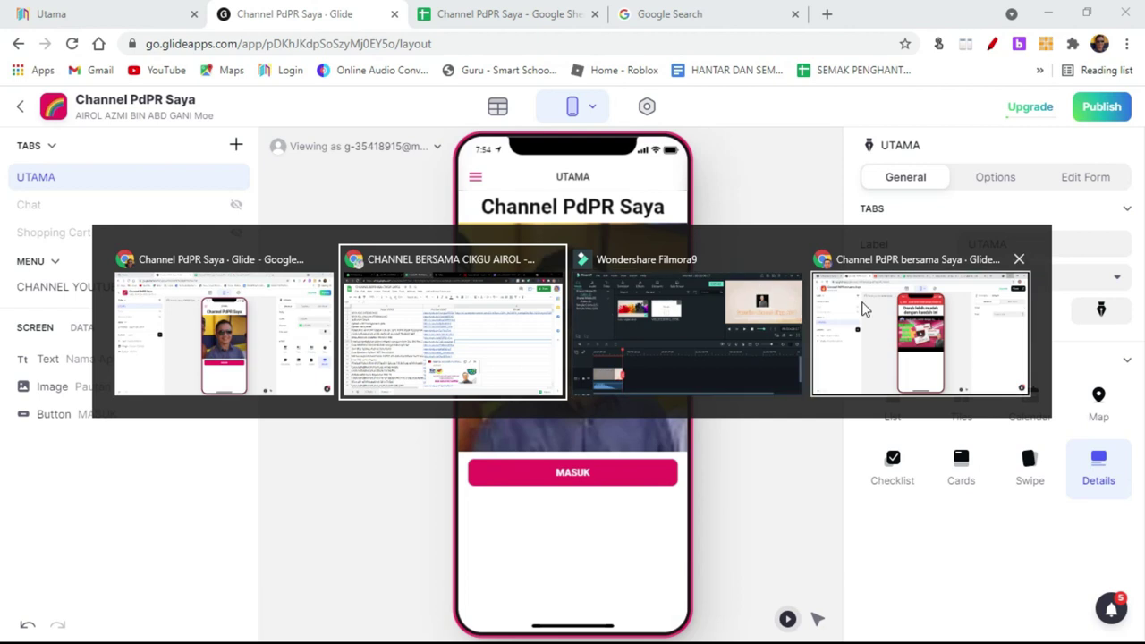
{"action": "left_click", "coordinate": [201, 306]}
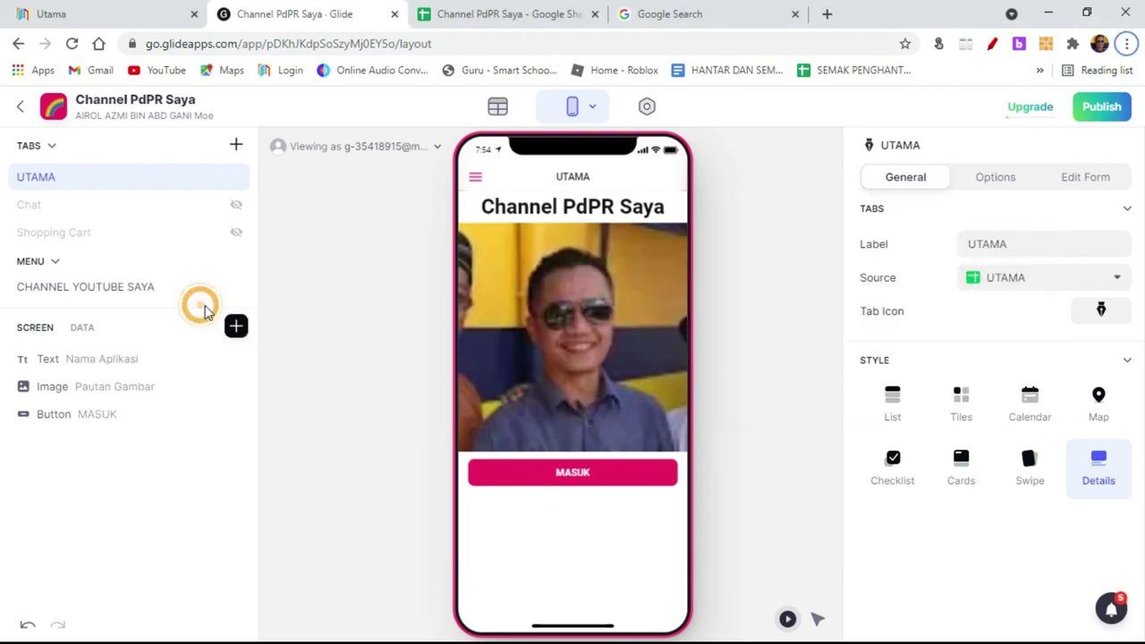
{"action": "key", "text": "alt+Tab"}
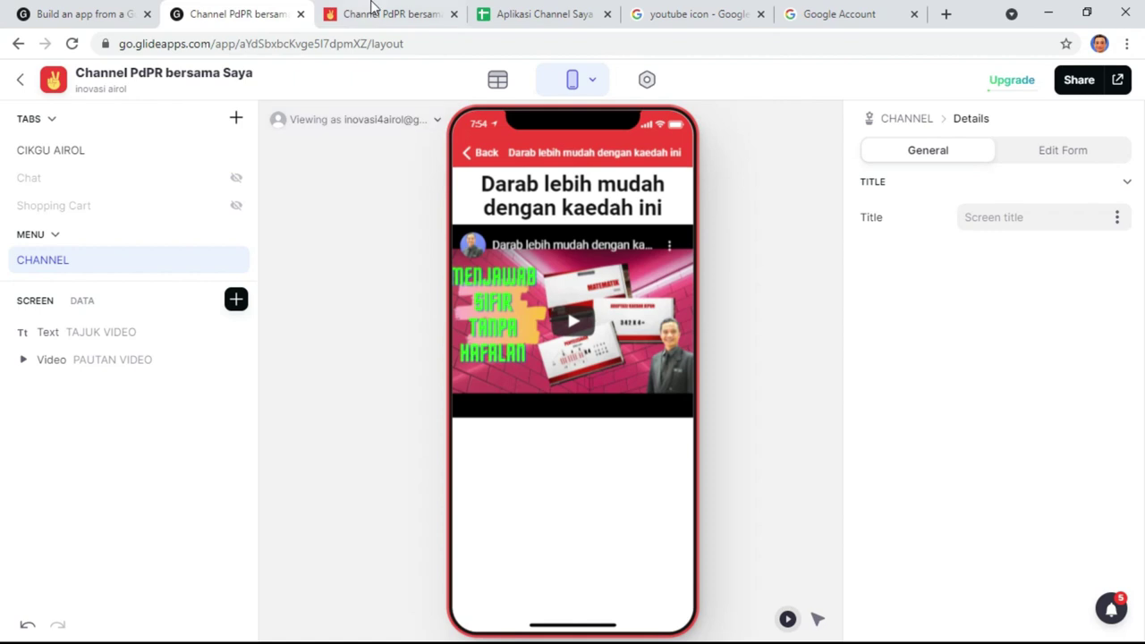
{"action": "left_click", "coordinate": [374, 9]}
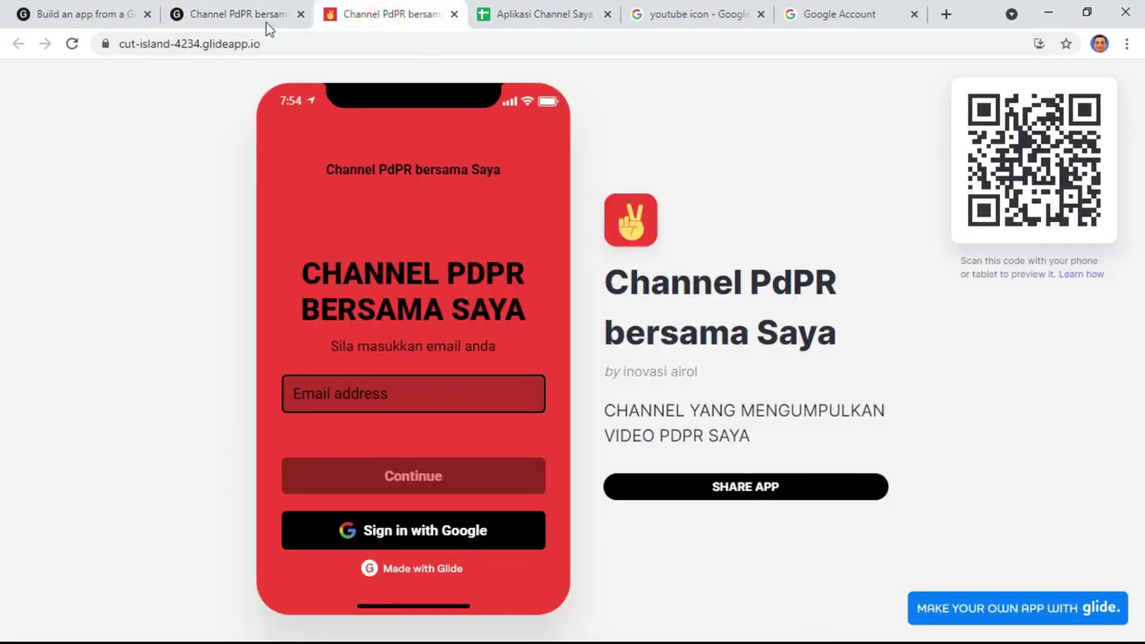
{"action": "left_click", "coordinate": [235, 14]}
{"action": "key", "text": "alt+Tab"}
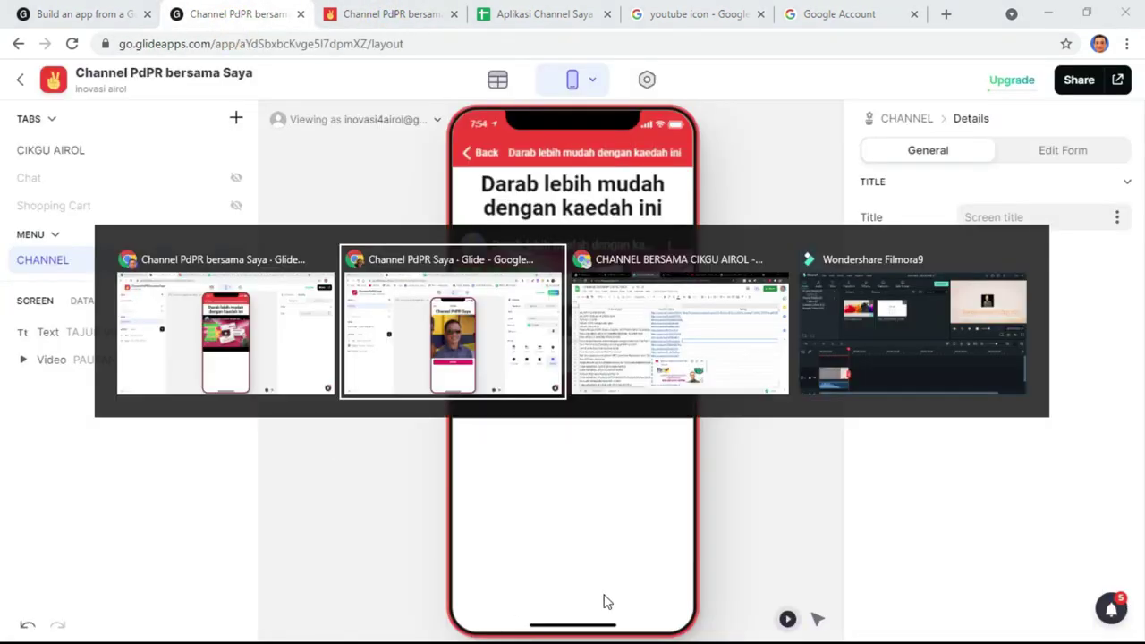
Return to YouTube Studio and copy the link address of the video Darab menggunakan kaedah dakap palang.
{"action": "left_click", "coordinate": [626, 322]}
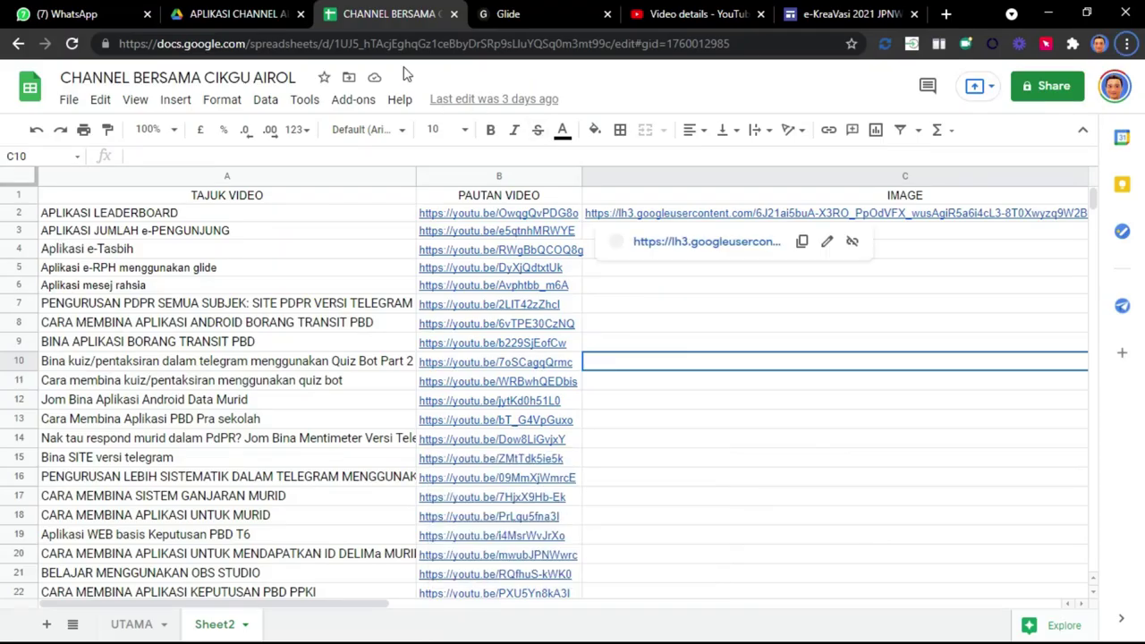
{"action": "left_click", "coordinate": [661, 19]}
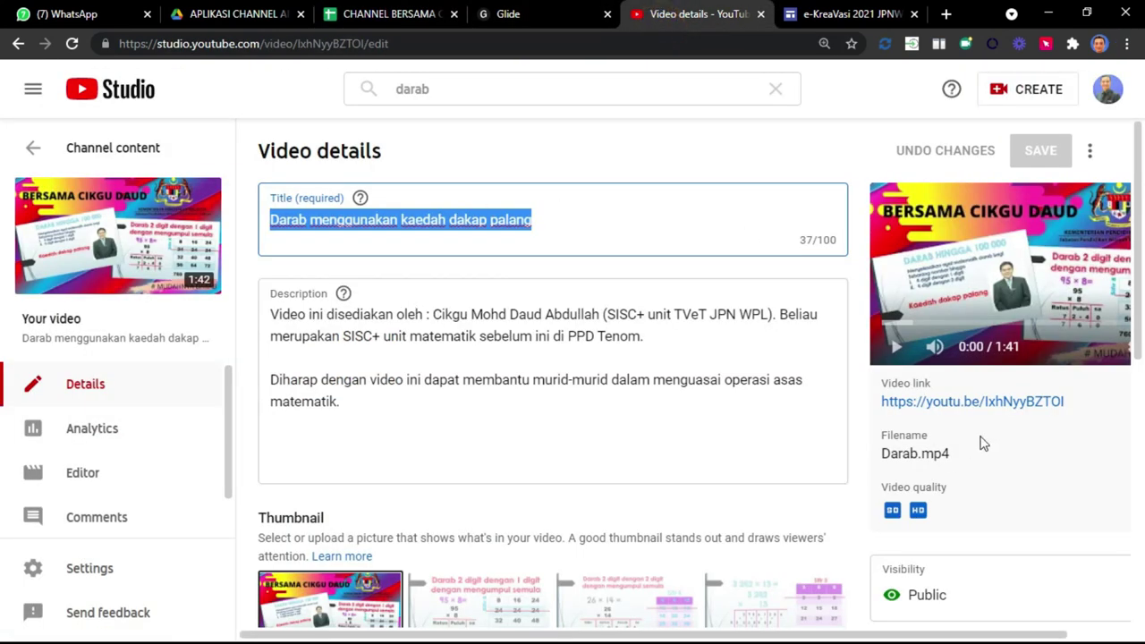
{"action": "right_click", "coordinate": [978, 406]}
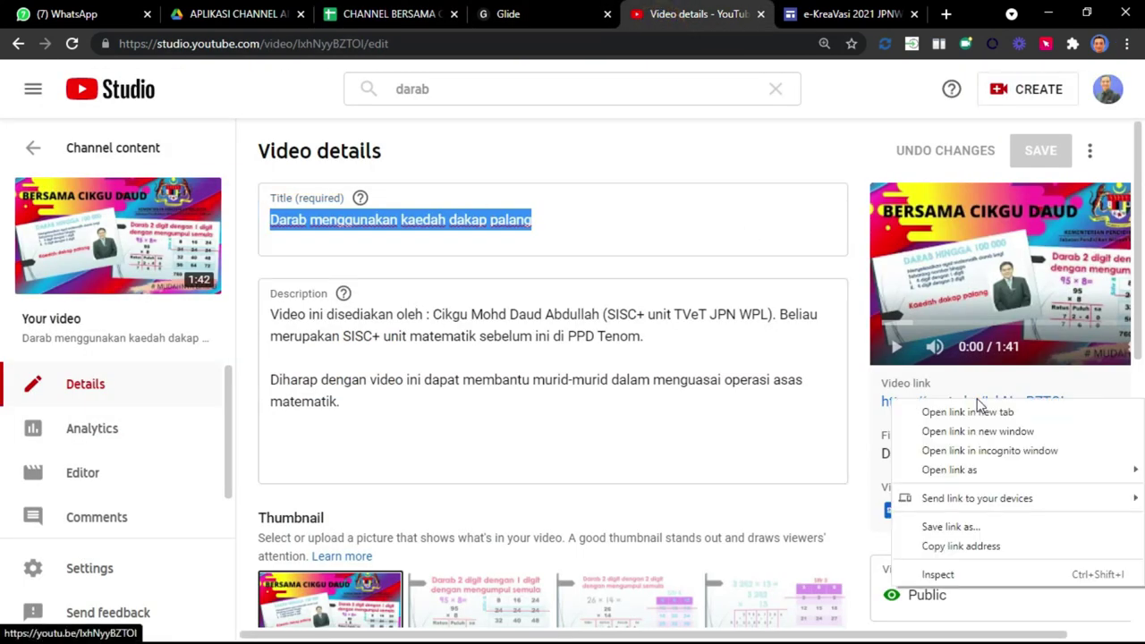
{"action": "left_click", "coordinate": [991, 544]}
{"action": "key", "text": "alt+Tab"}
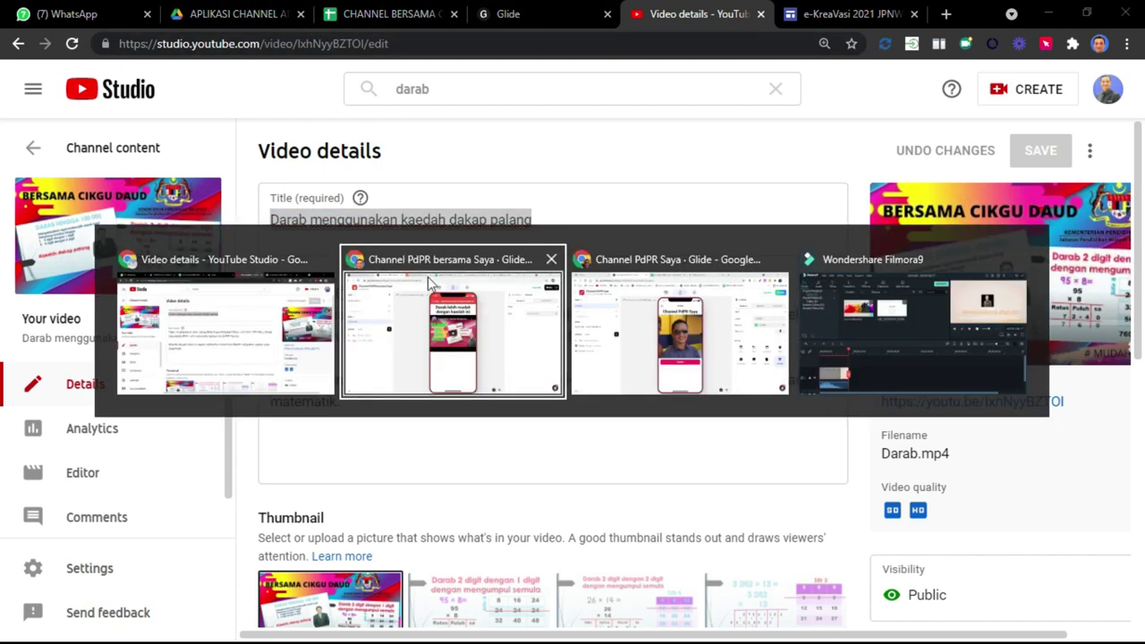
{"action": "left_click", "coordinate": [636, 307]}
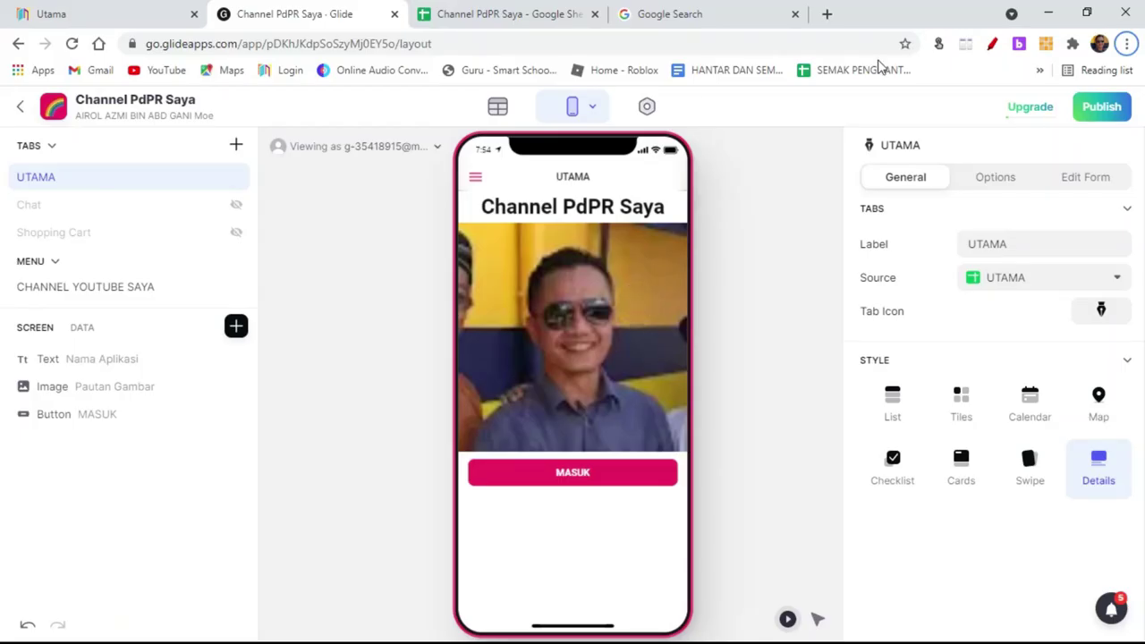
{"action": "left_click", "coordinate": [1099, 43]}
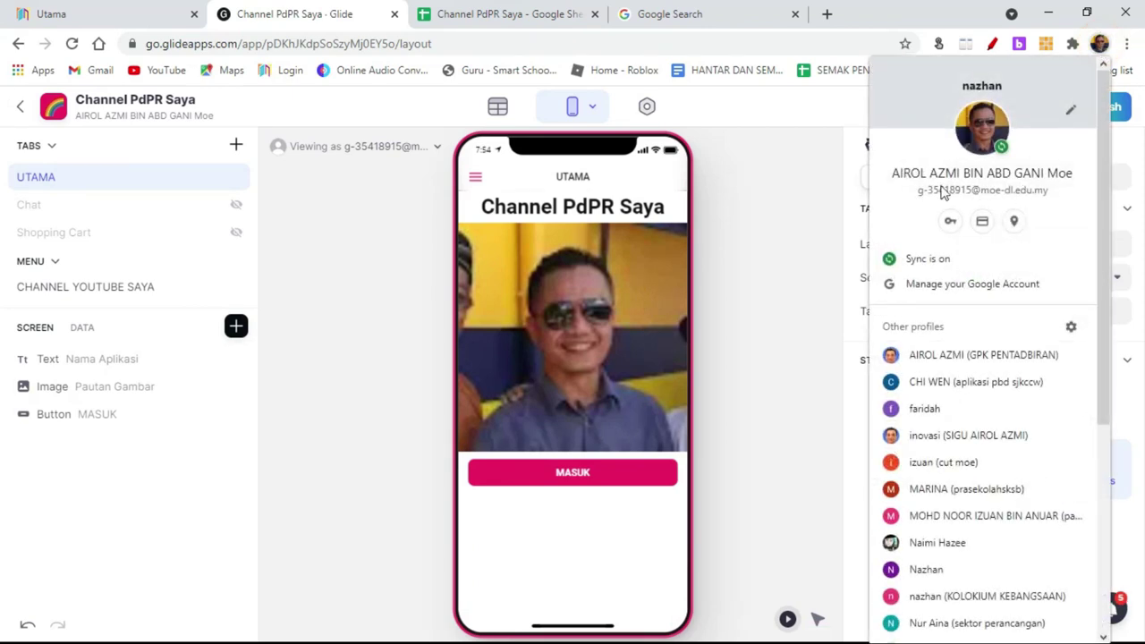
{"action": "left_click", "coordinate": [757, 197]}
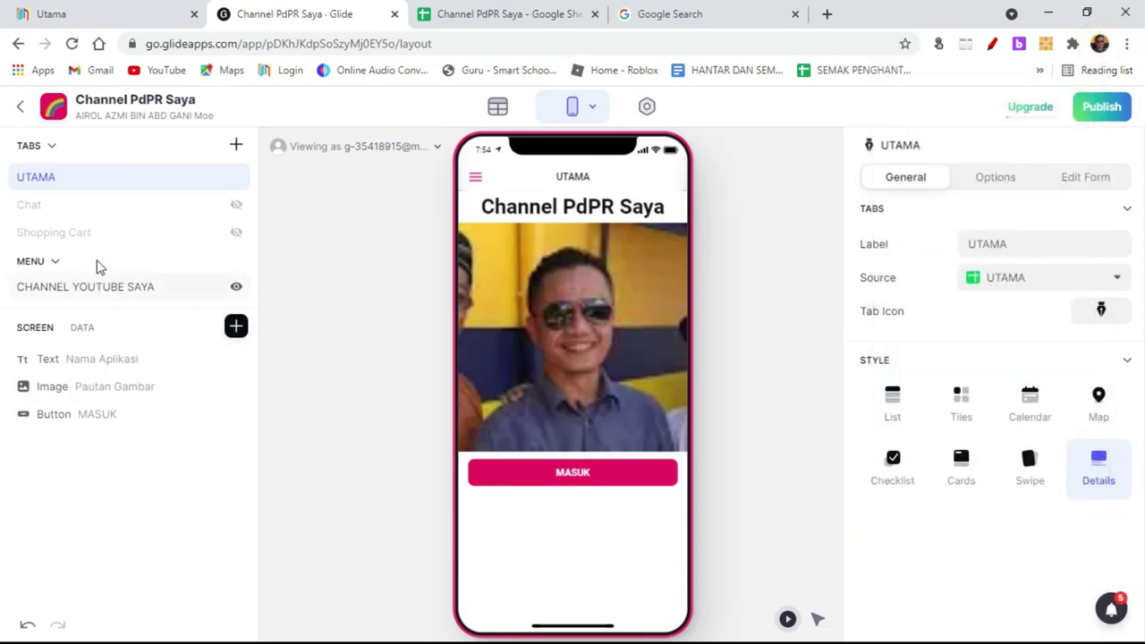
{"action": "left_click", "coordinate": [480, 12]}
{"action": "left_click", "coordinate": [424, 283]}
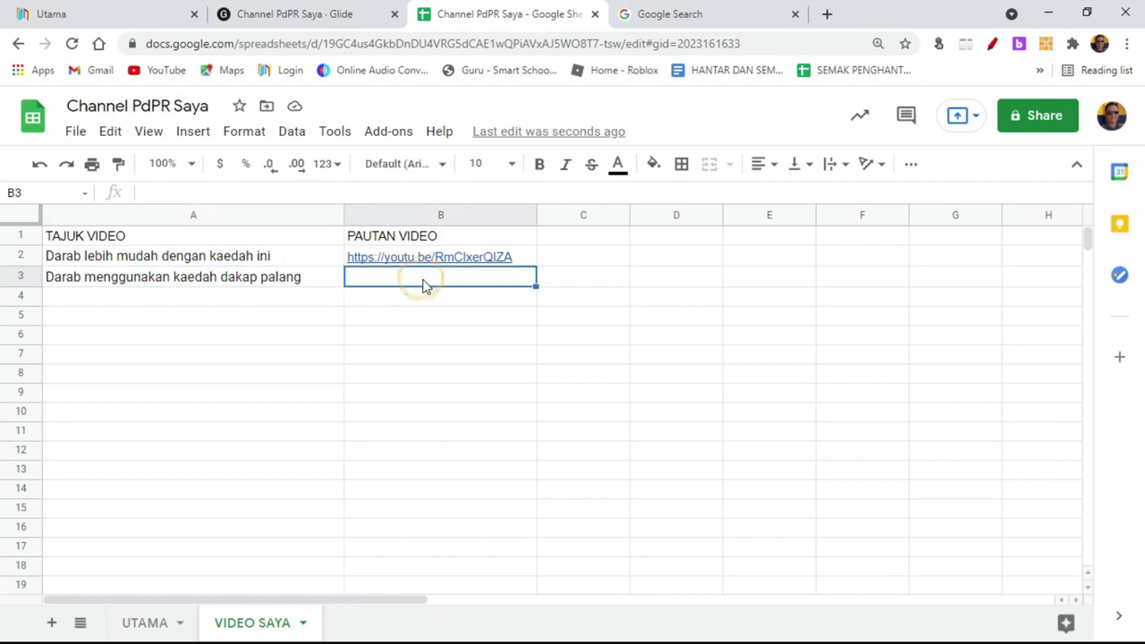
{"action": "key", "text": "ctrl+v"}
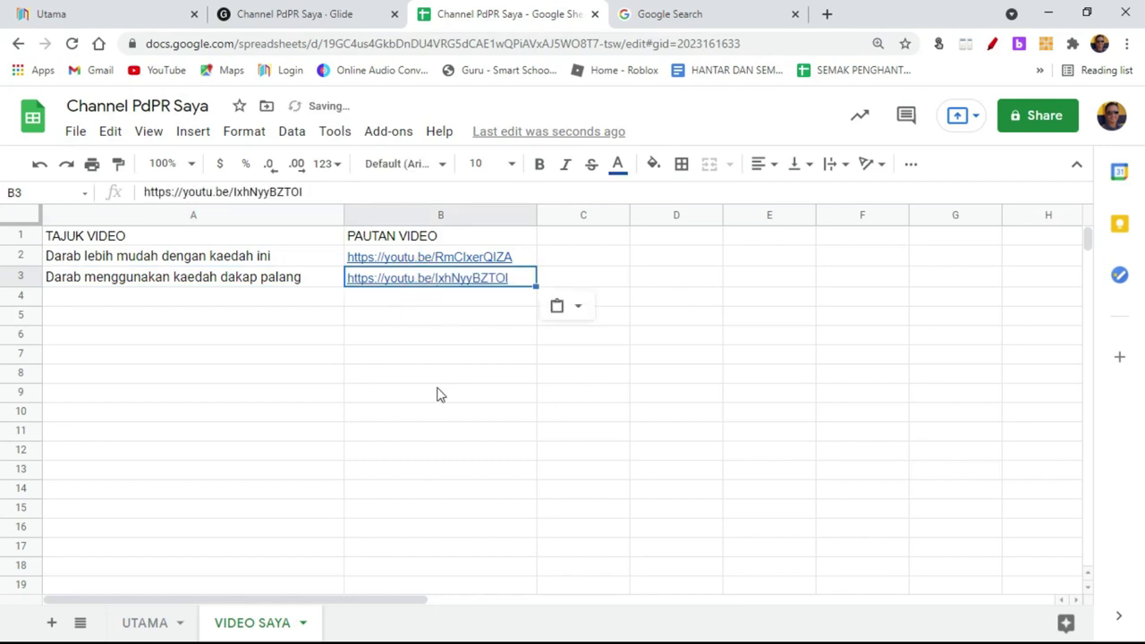
{"action": "mouse_move", "coordinate": [457, 280]}
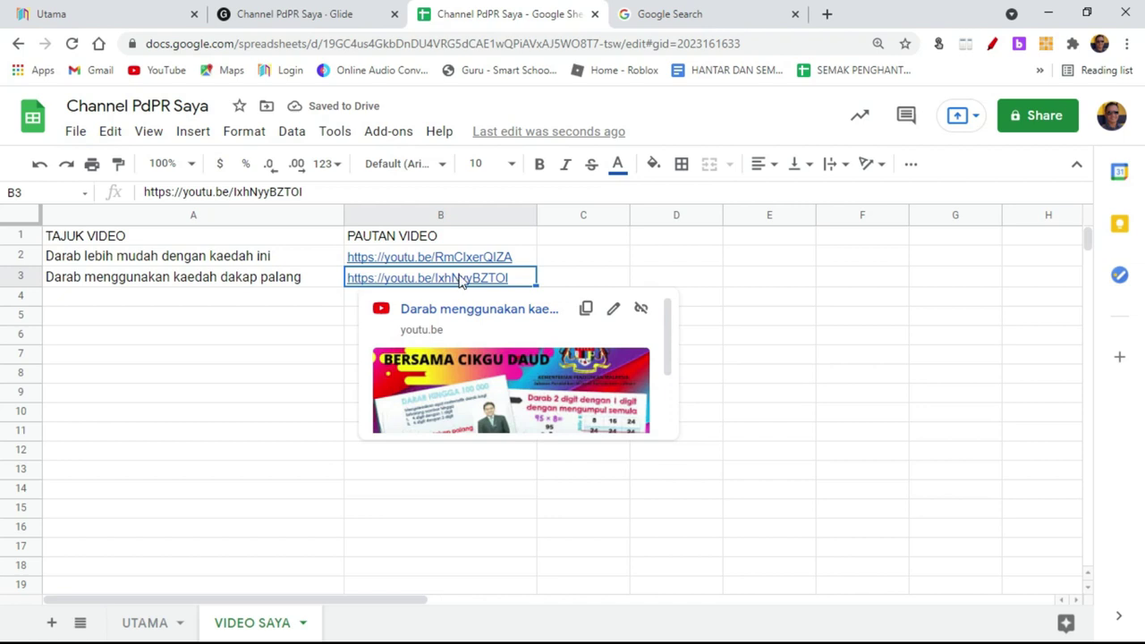
{"action": "mouse_move", "coordinate": [459, 259]}
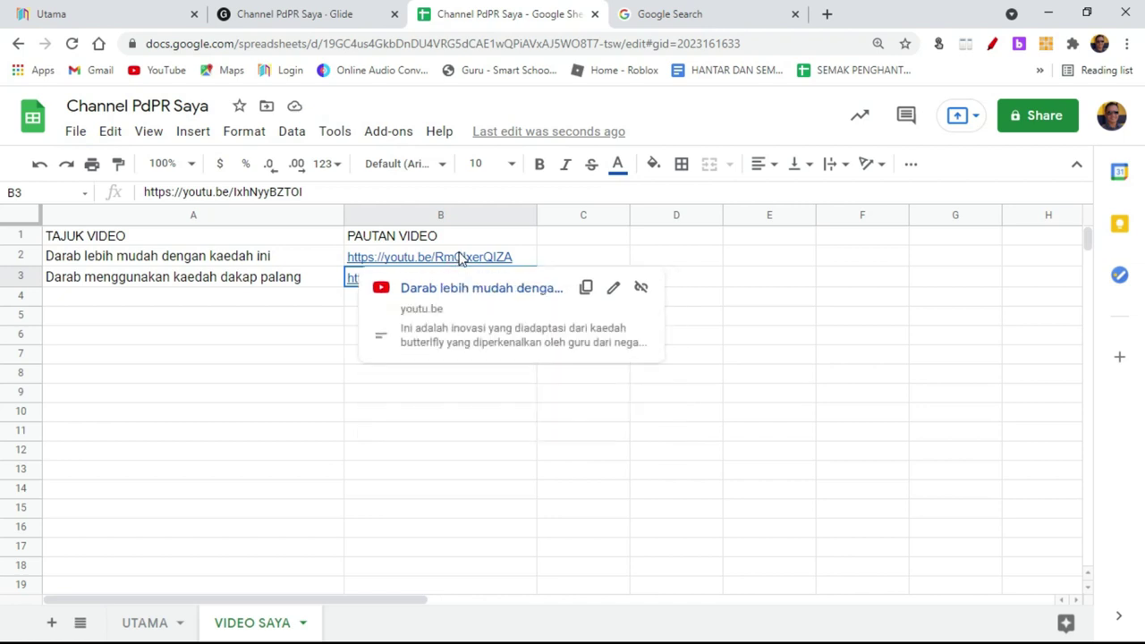
{"action": "left_click", "coordinate": [230, 353]}
Switch to Glide and open Darab menggunakan kaedah dakap palang through MASUK in the app preview to check its detail screen.
{"action": "left_click", "coordinate": [291, 16]}
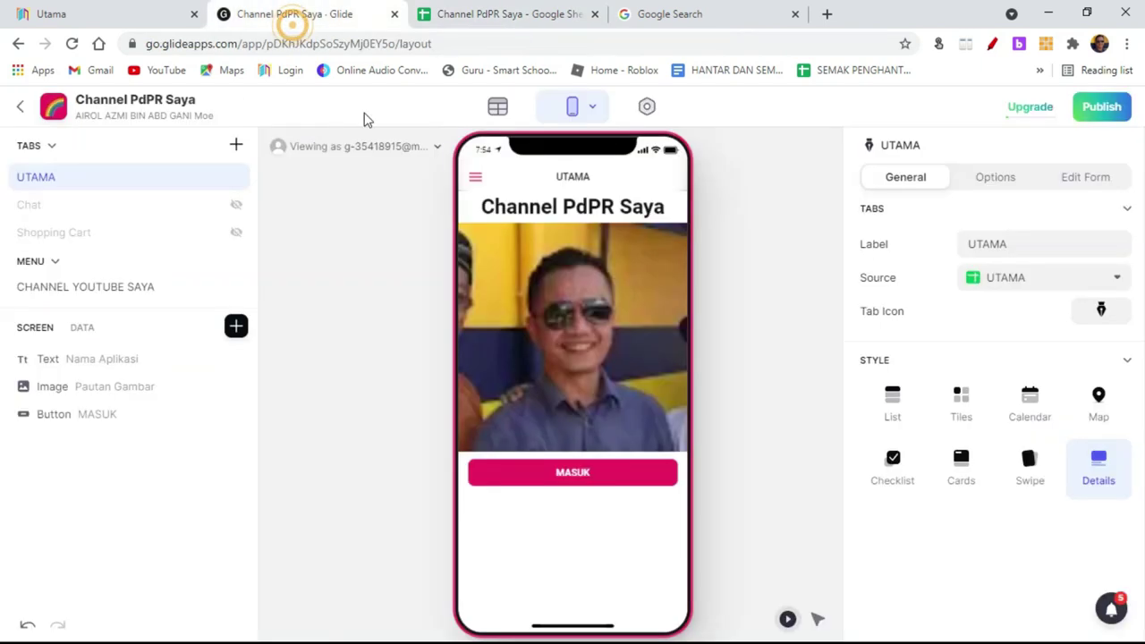
{"action": "left_click", "coordinate": [519, 475]}
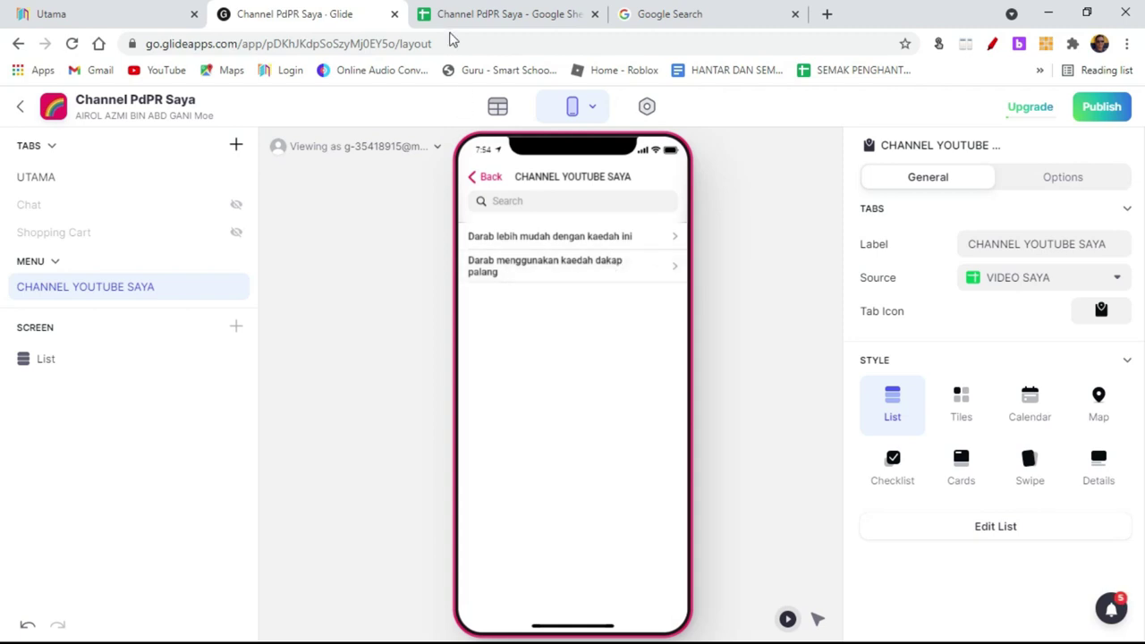
{"action": "left_click", "coordinate": [579, 270]}
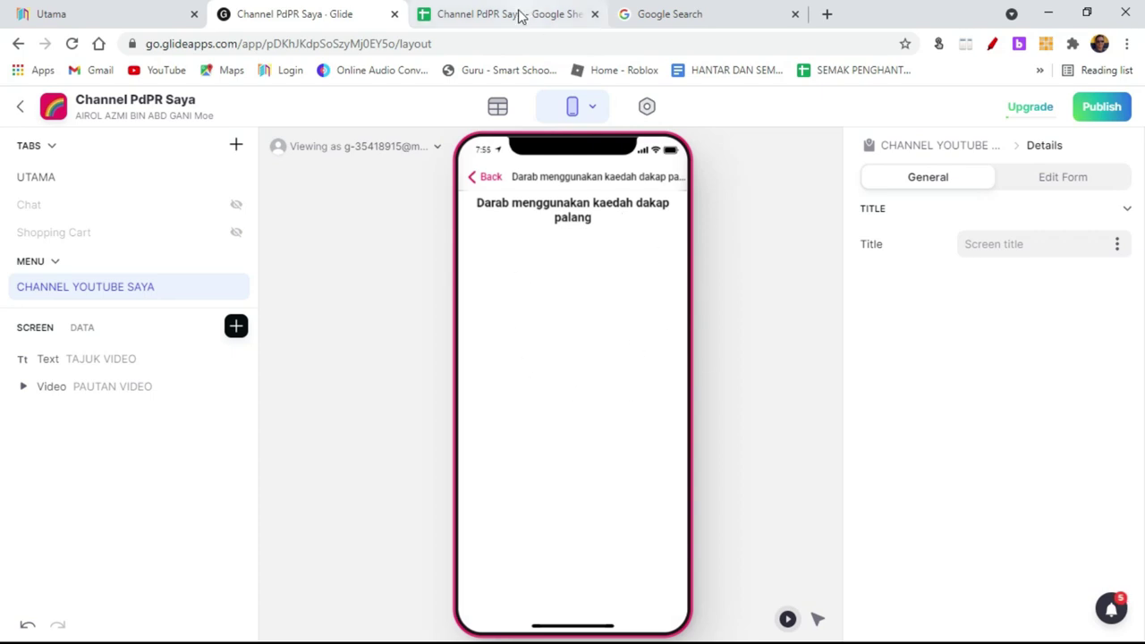
Check the reloaded video screen and video list against the VIDEO SAYA sheet, and return the Glide preview to the UTAMA screen.
{"action": "left_click", "coordinate": [477, 108]}
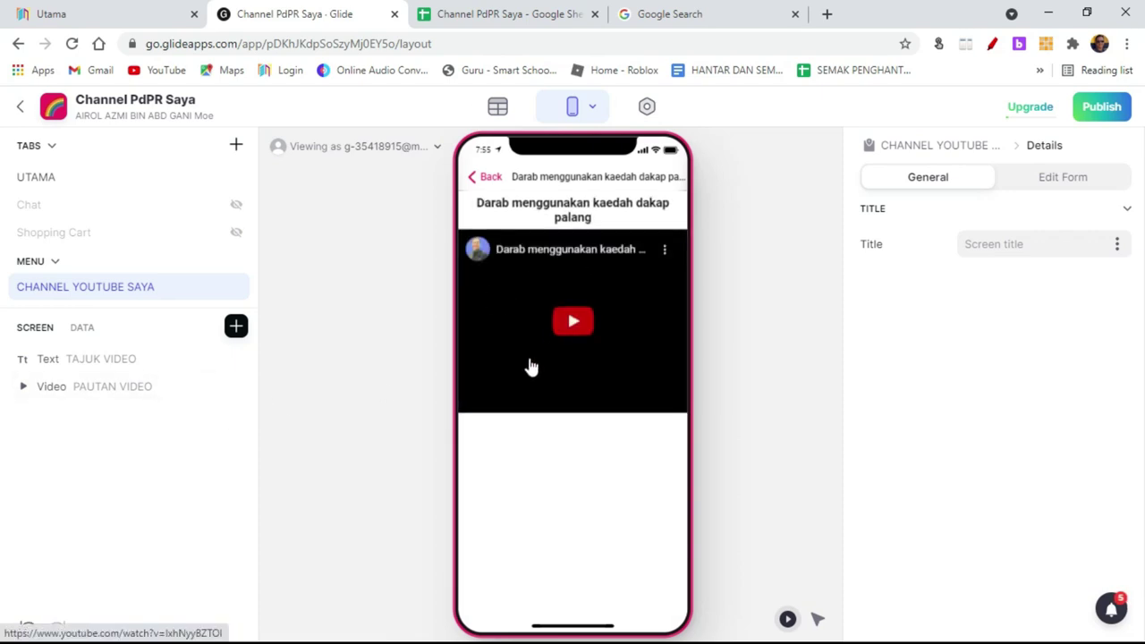
{"action": "left_click", "coordinate": [483, 177]}
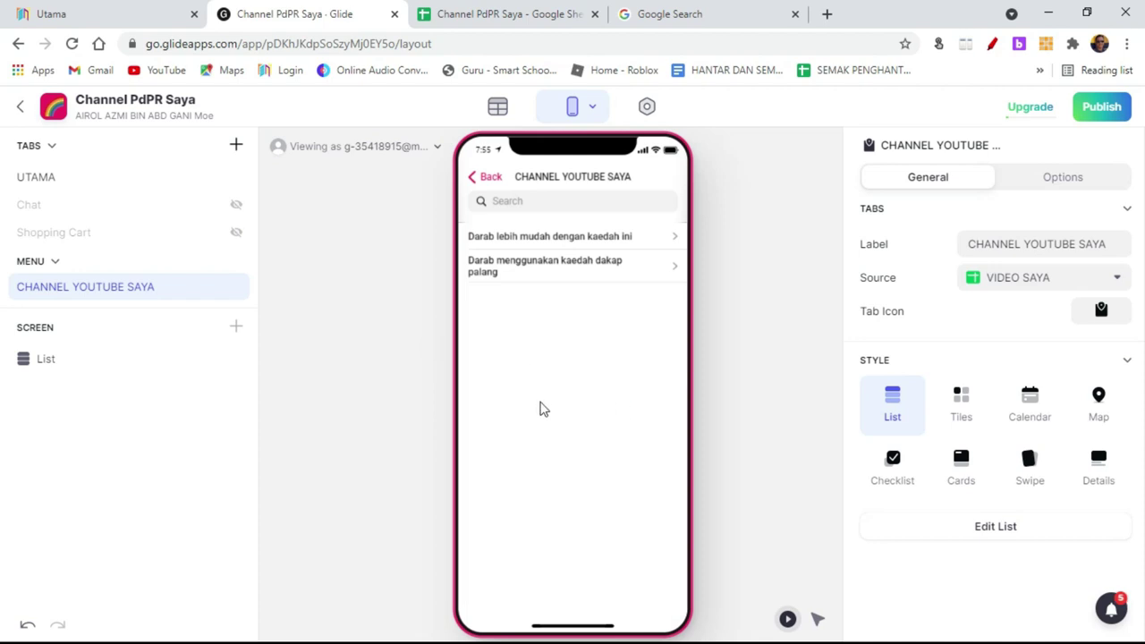
{"action": "left_click", "coordinate": [483, 13]}
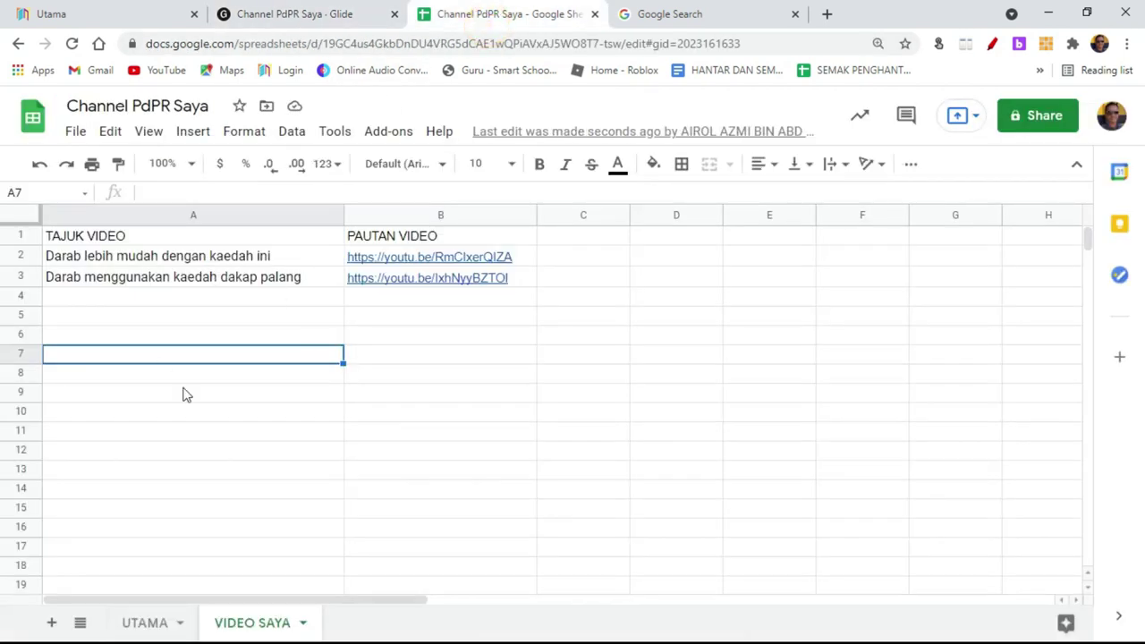
{"action": "left_click", "coordinate": [334, 15]}
{"action": "left_click", "coordinate": [481, 176]}
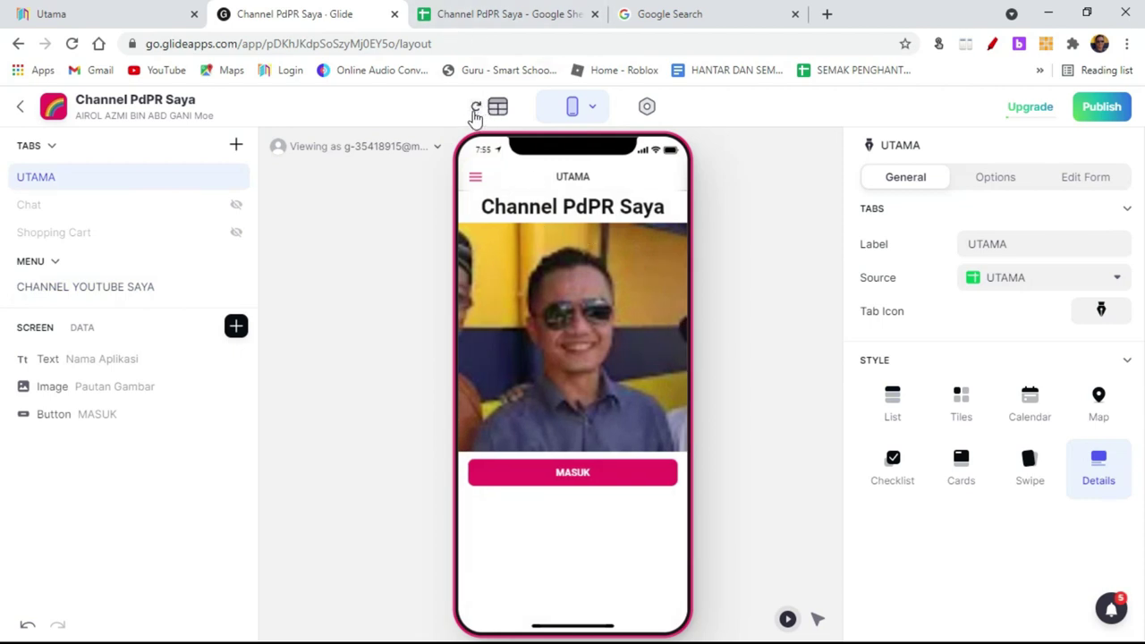
{"action": "left_click", "coordinate": [735, 226]}
Set the app's appearance to the Bold (light) theme with a blue accent color, trying purple first.
{"action": "left_click", "coordinate": [646, 106]}
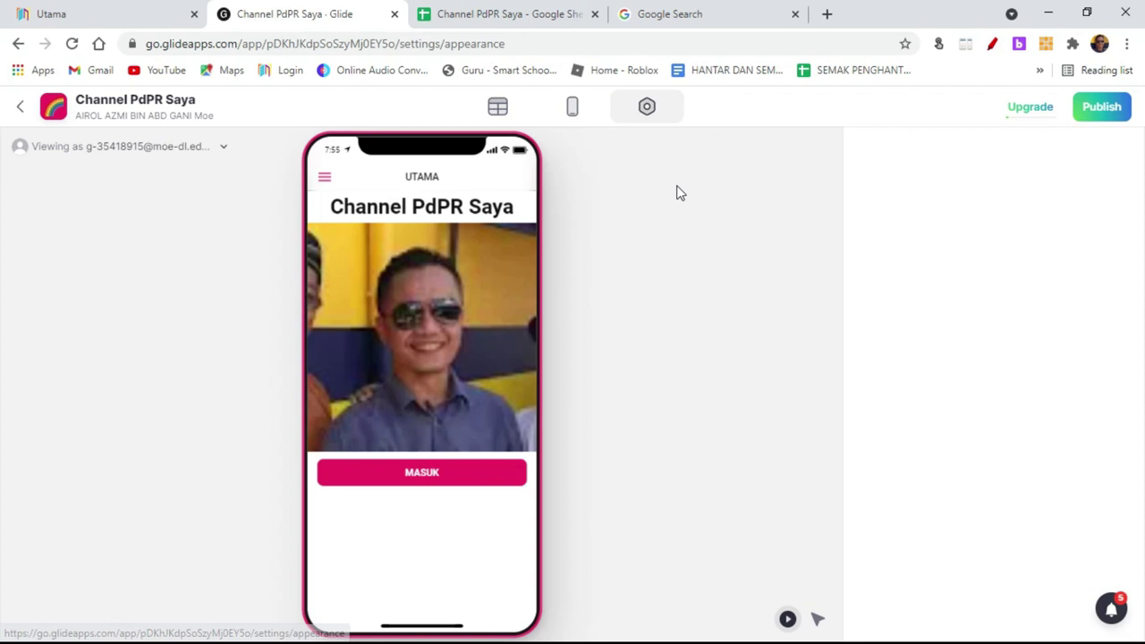
{"action": "left_click", "coordinate": [1034, 334]}
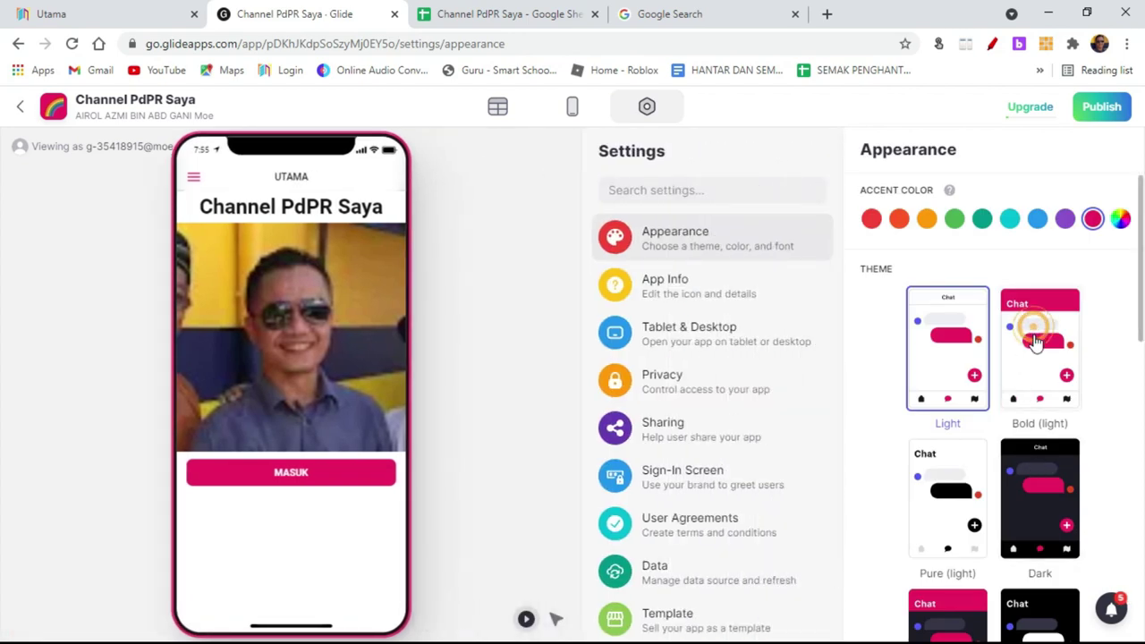
{"action": "left_click", "coordinate": [1065, 218]}
{"action": "left_click", "coordinate": [1038, 219]}
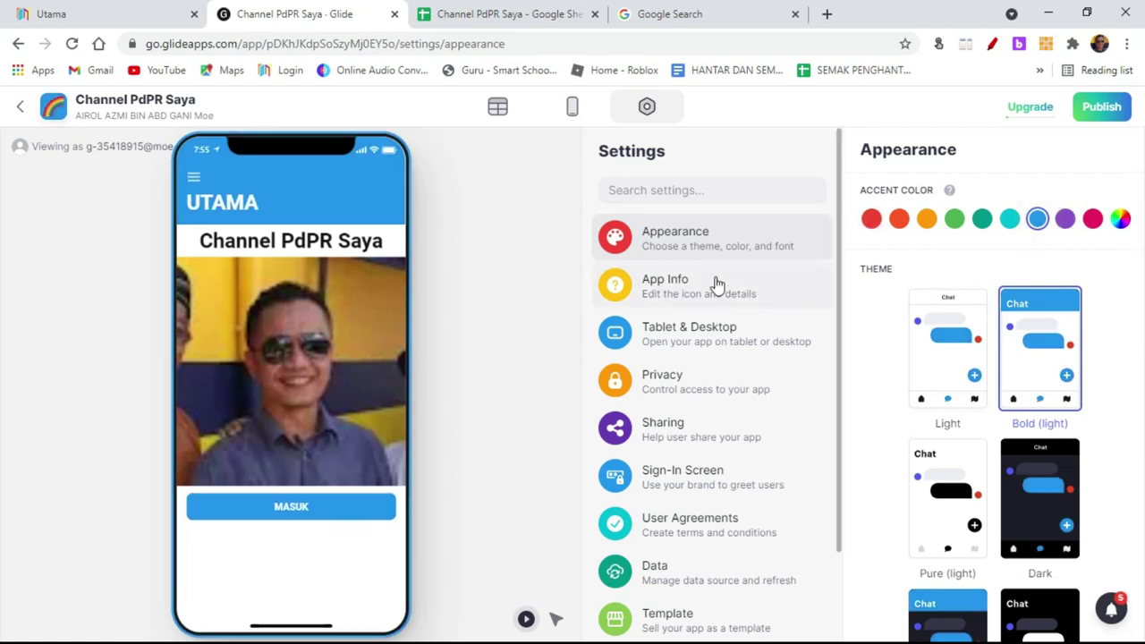
Try the Future and System font styles for the app and choose Editorial.
{"action": "scroll", "coordinate": [966, 430], "scroll_direction": "down", "scroll_amount": 8}
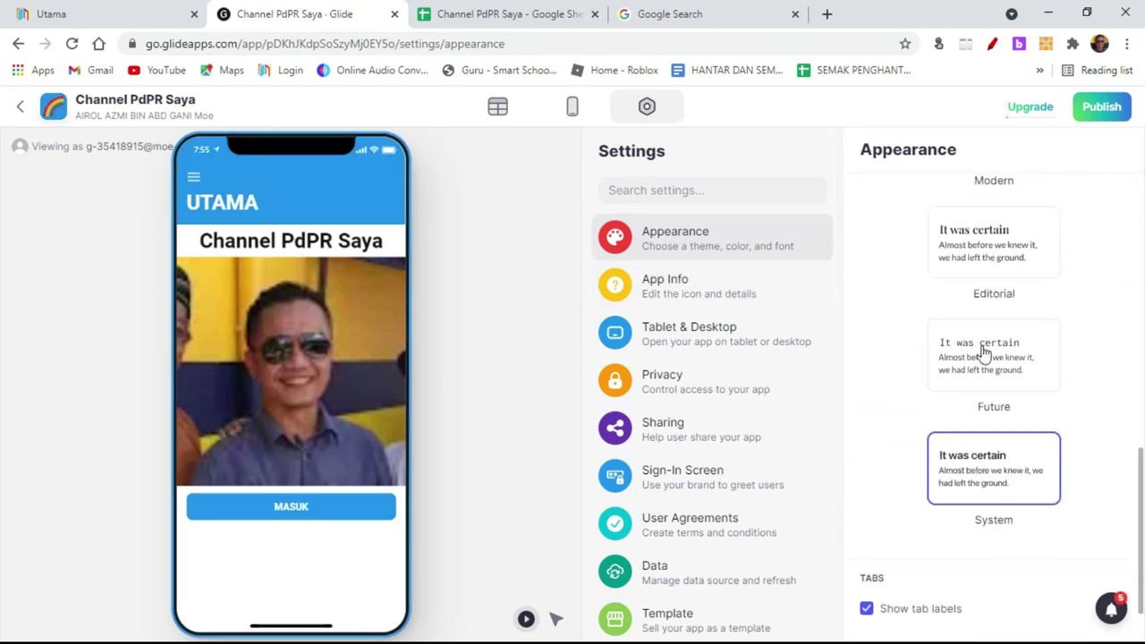
{"action": "left_click", "coordinate": [974, 254]}
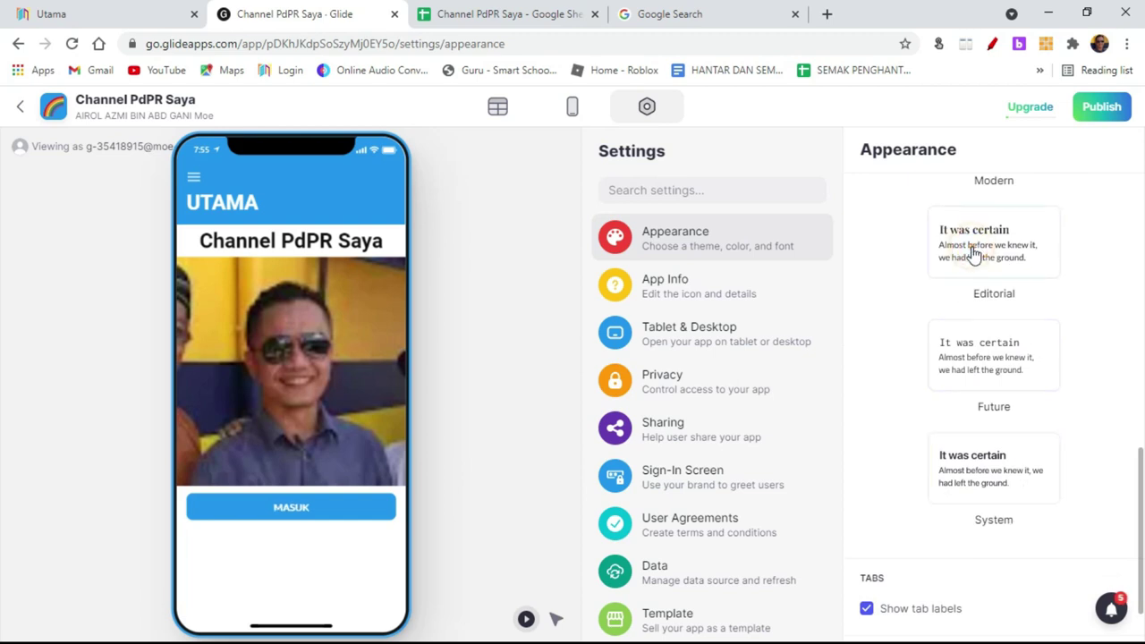
{"action": "left_click", "coordinate": [959, 358]}
{"action": "left_click", "coordinate": [965, 479]}
{"action": "left_click", "coordinate": [948, 224]}
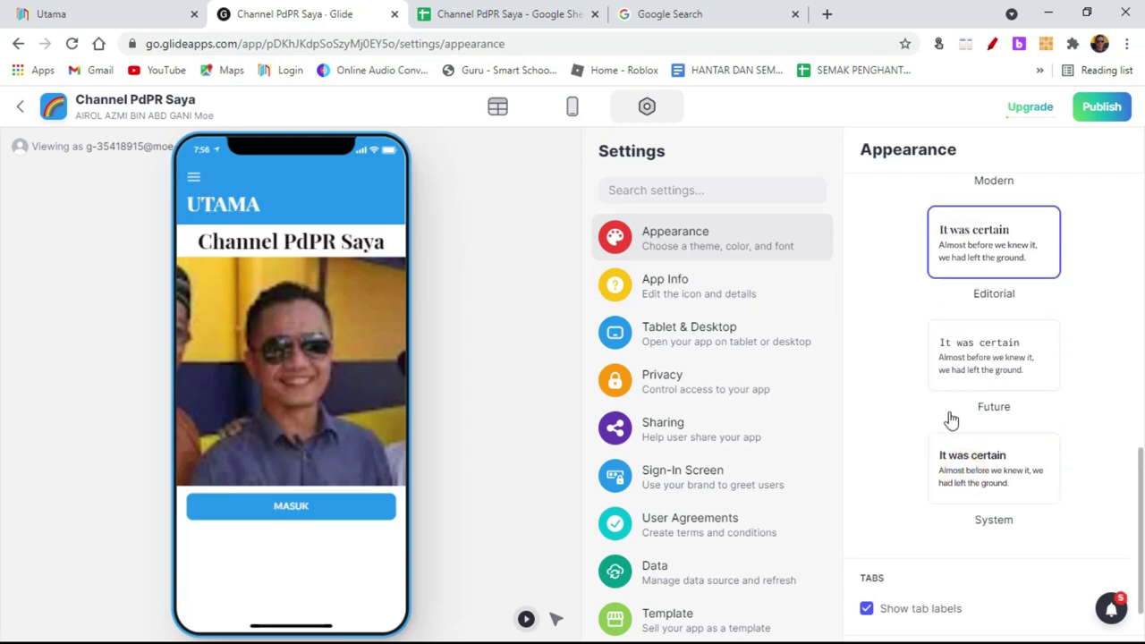